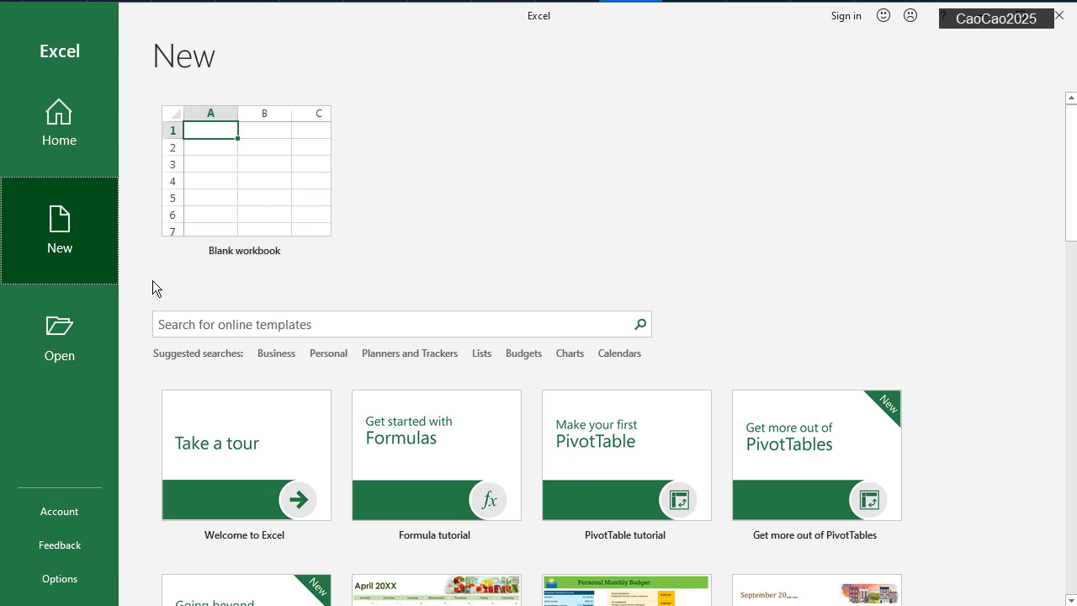
Check in the ribbon customization options that the Developer tab is enabled, expand its groups and accept the settings
left_click(60, 579)
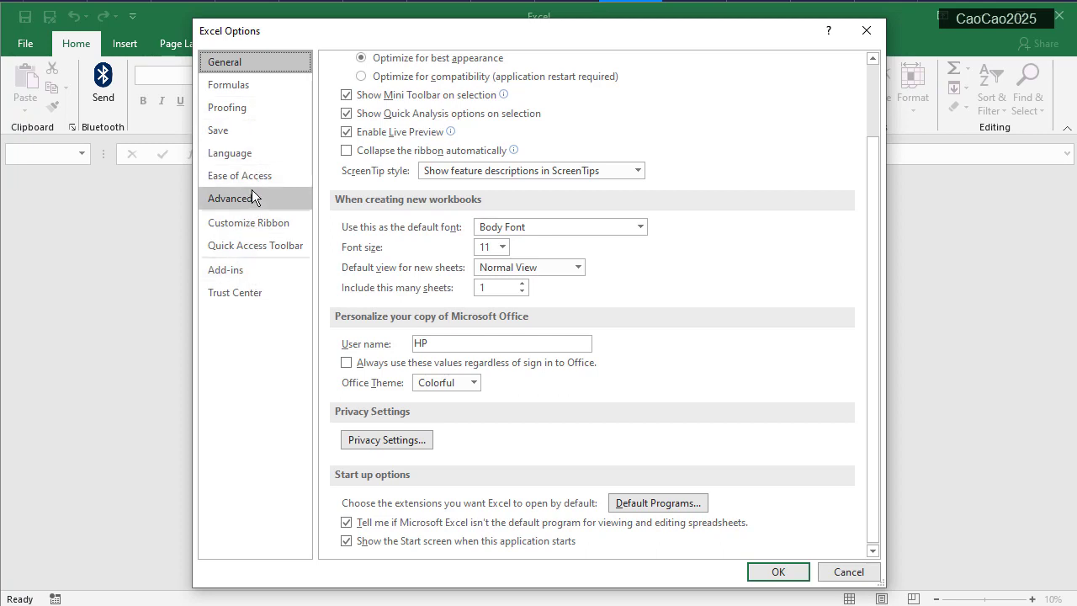
left_click(252, 270)
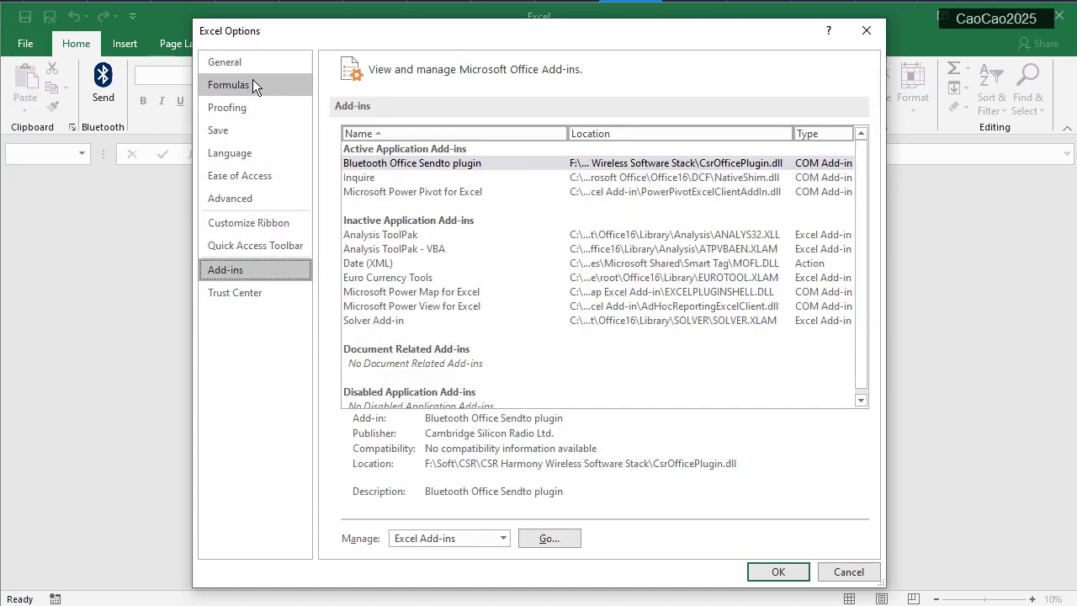
left_click(263, 60)
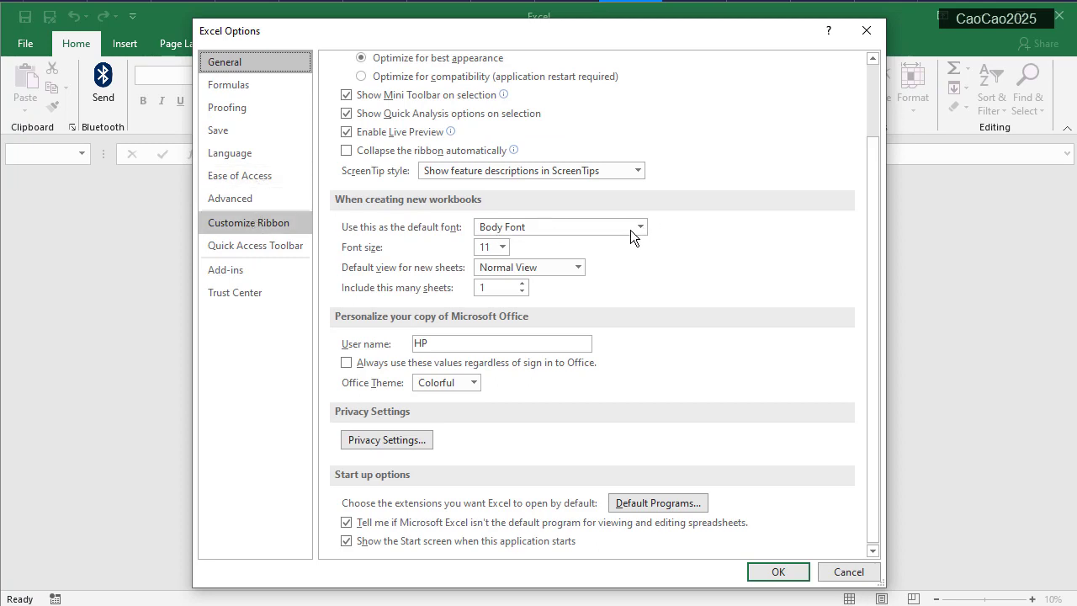
left_click(248, 222)
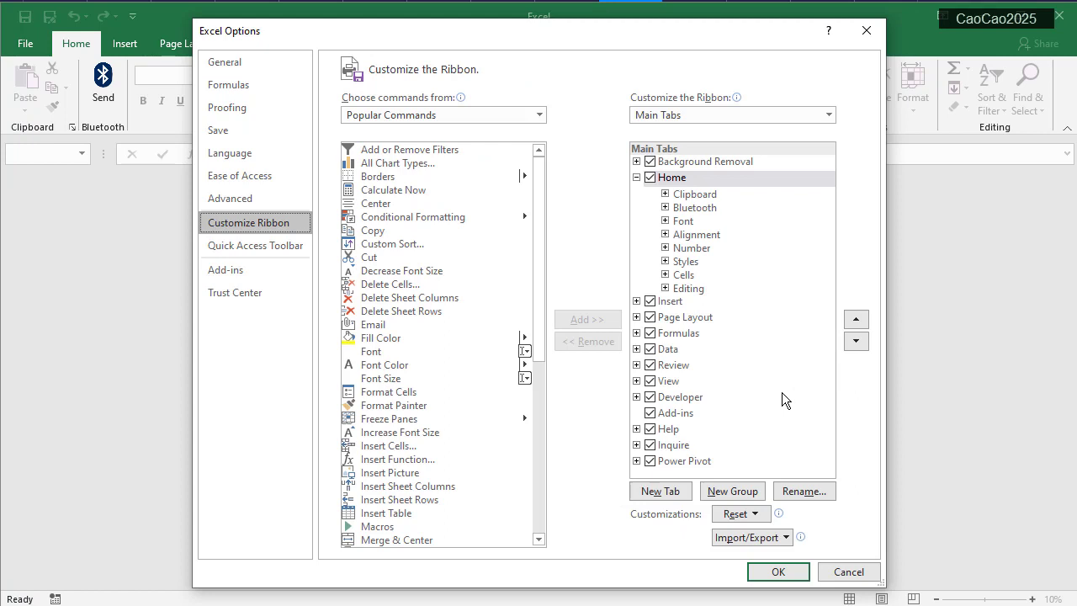
left_click(637, 397)
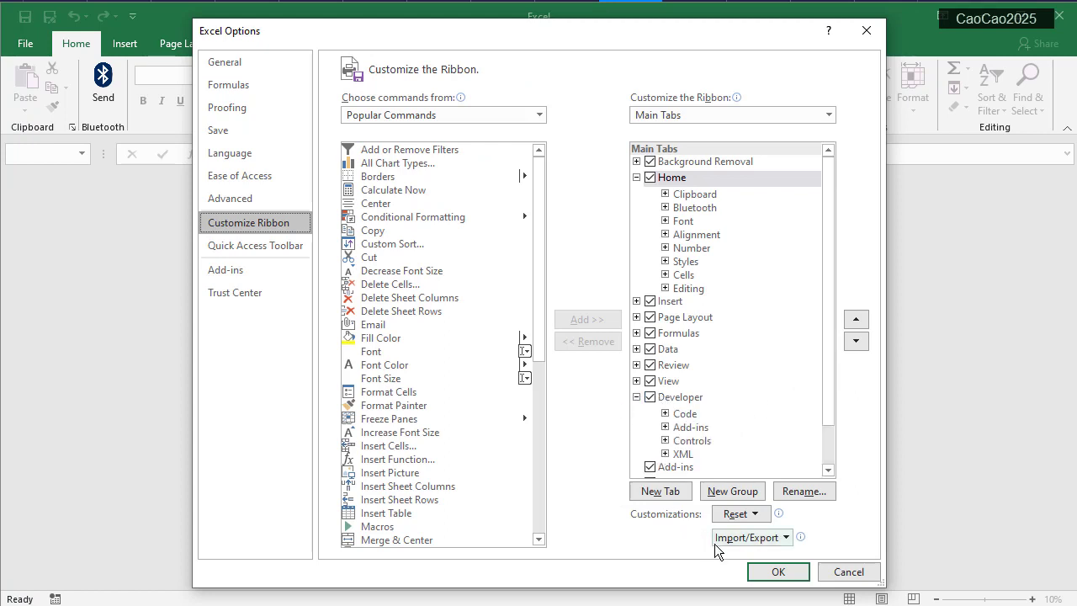
left_click(760, 570)
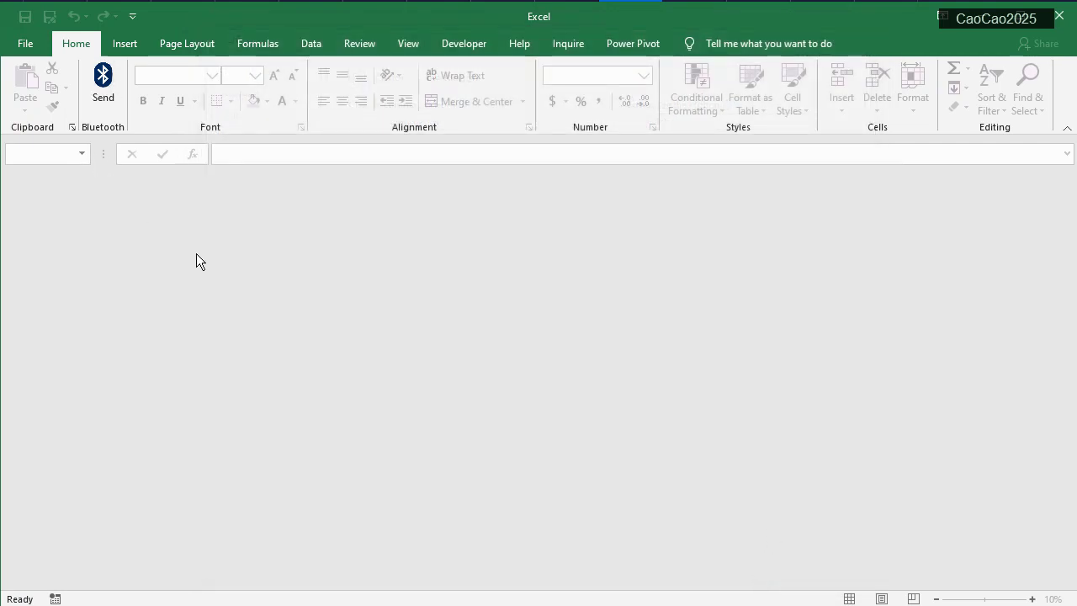
Create a blank workbook with a second worksheet and rename the first sheet Form
key("ctrl+n")
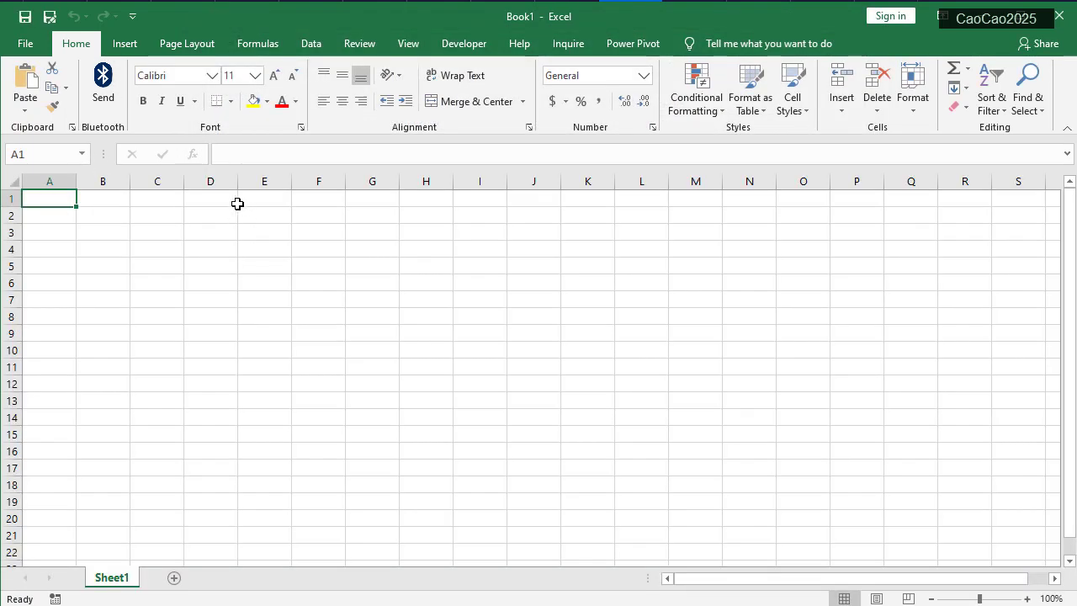
left_click(173, 577)
double_click(128, 577)
key("Caps_Lock")
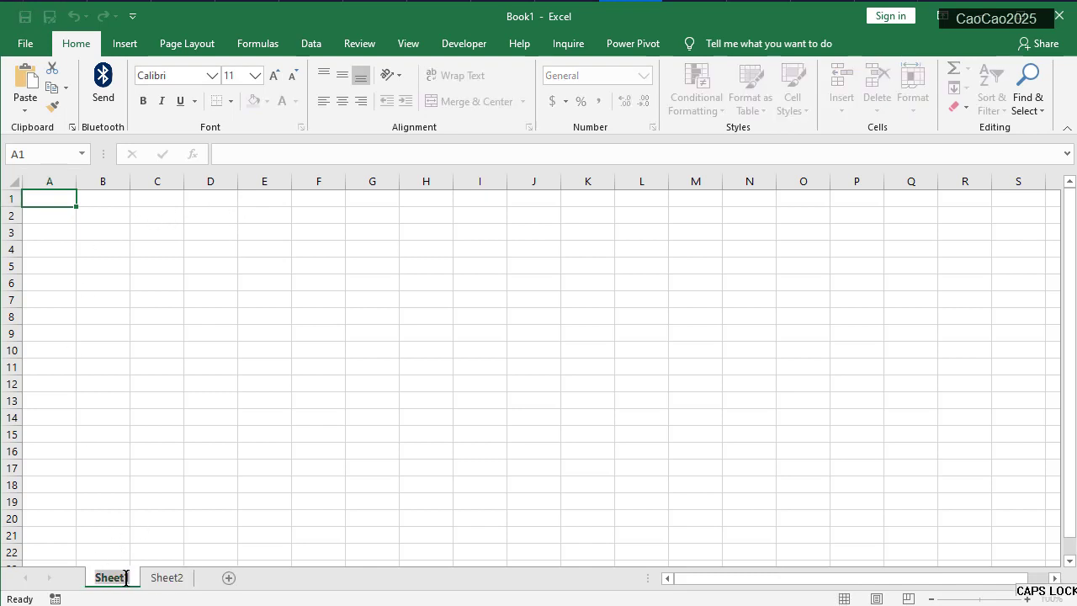
type("Form")
key("Return")
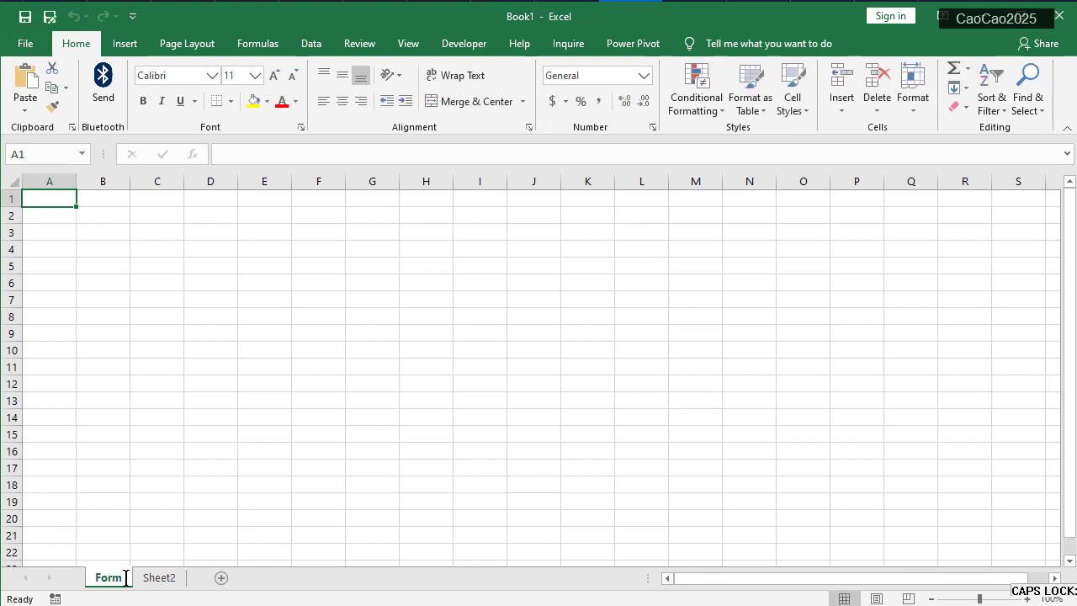
Rename the second sheet Data
left_click(155, 577)
double_click(153, 575)
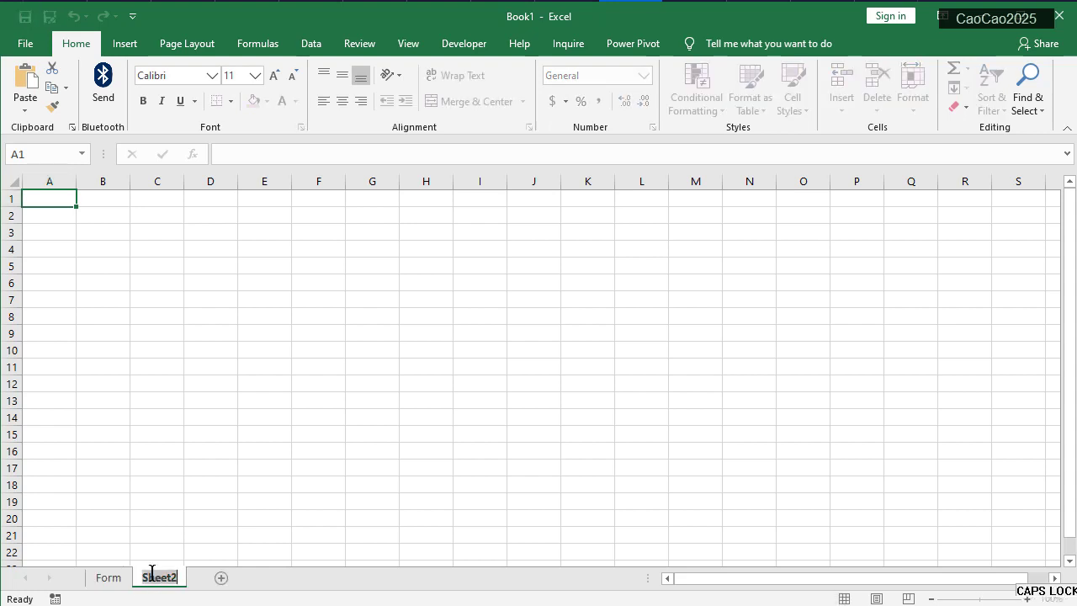
type("Data")
key("Return")
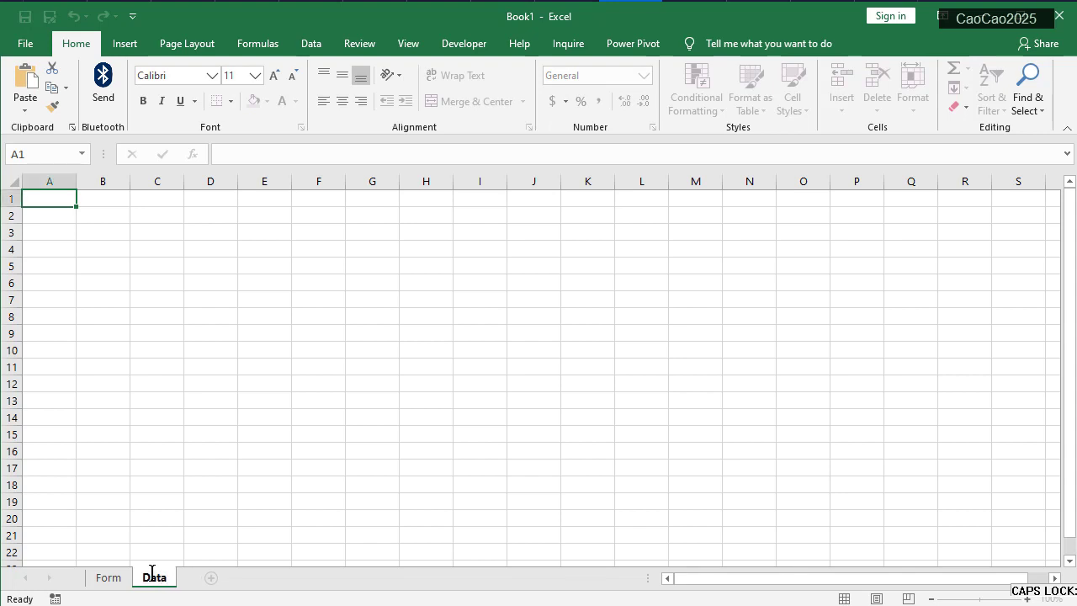
On the Form sheet, insert a form control button covering about C9:D12 and accept Button1_Click as its macro name
left_click(105, 578)
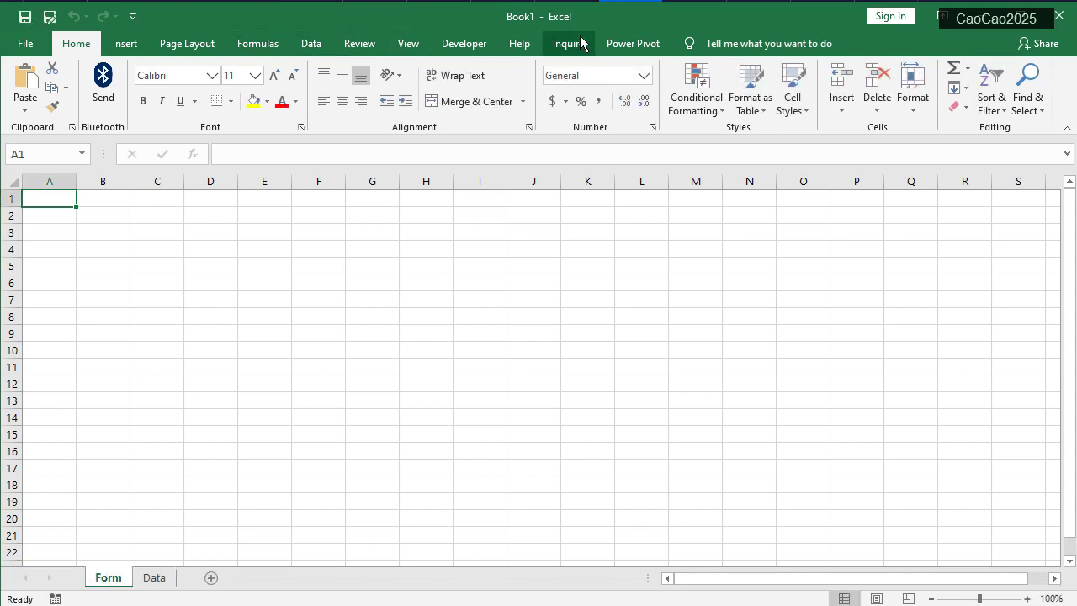
left_click(483, 46)
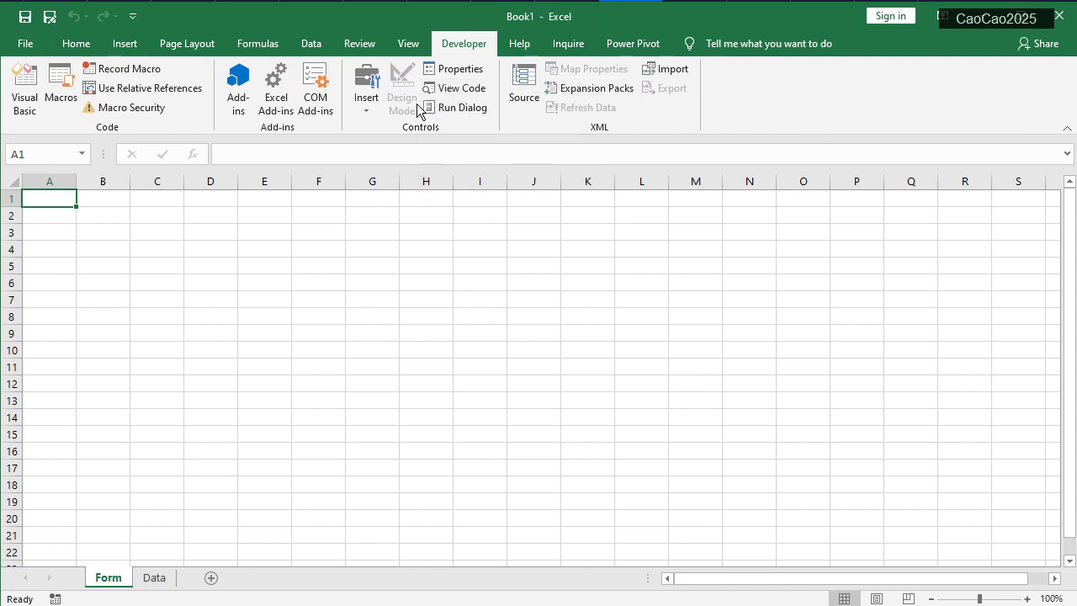
left_click(374, 108)
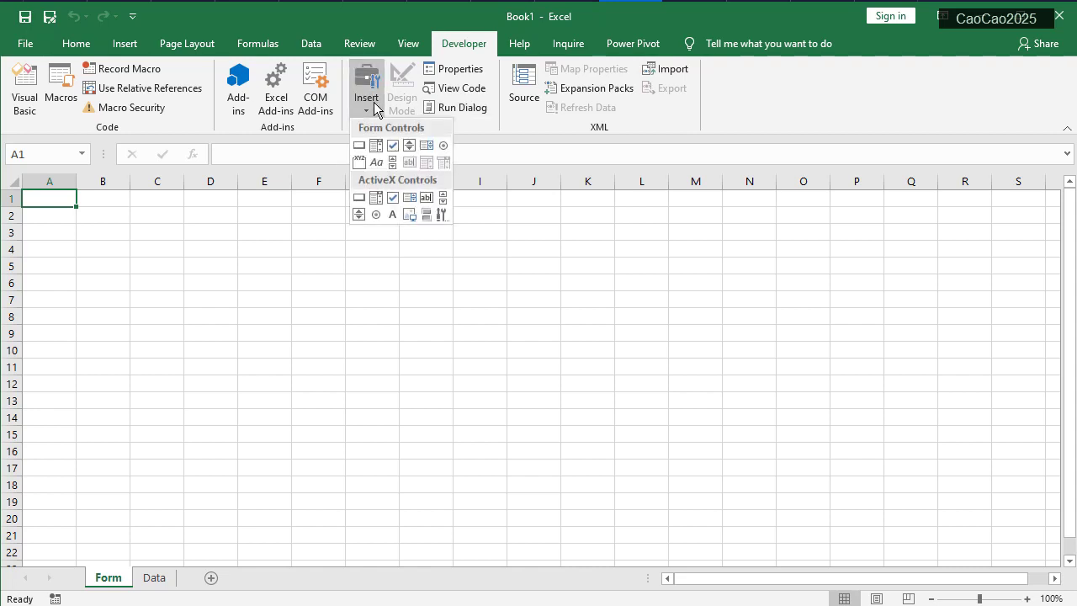
left_click(367, 148)
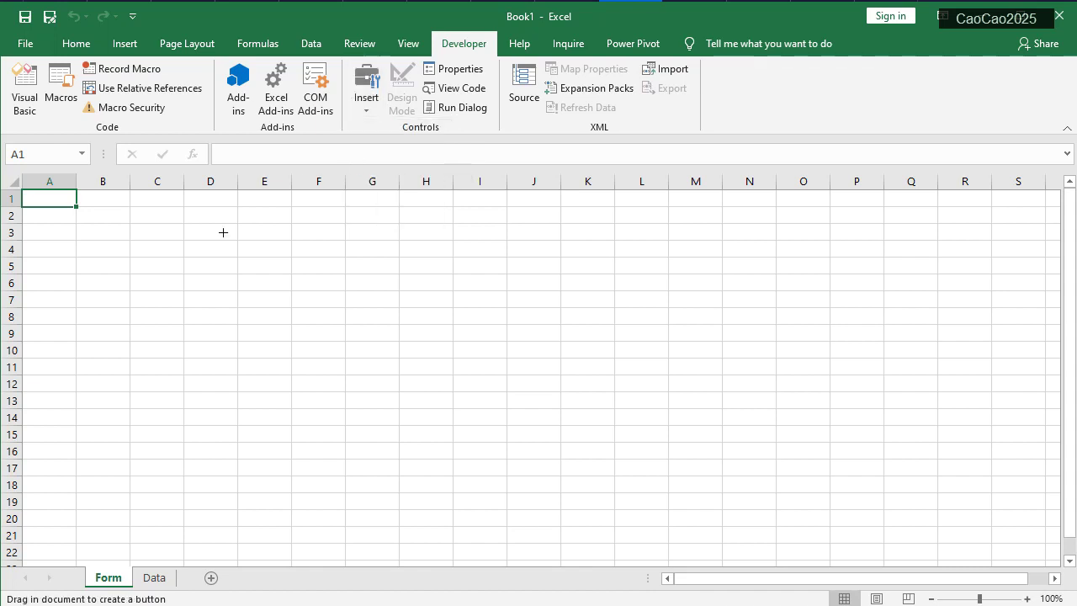
left_click_drag(131, 331, 225, 381)
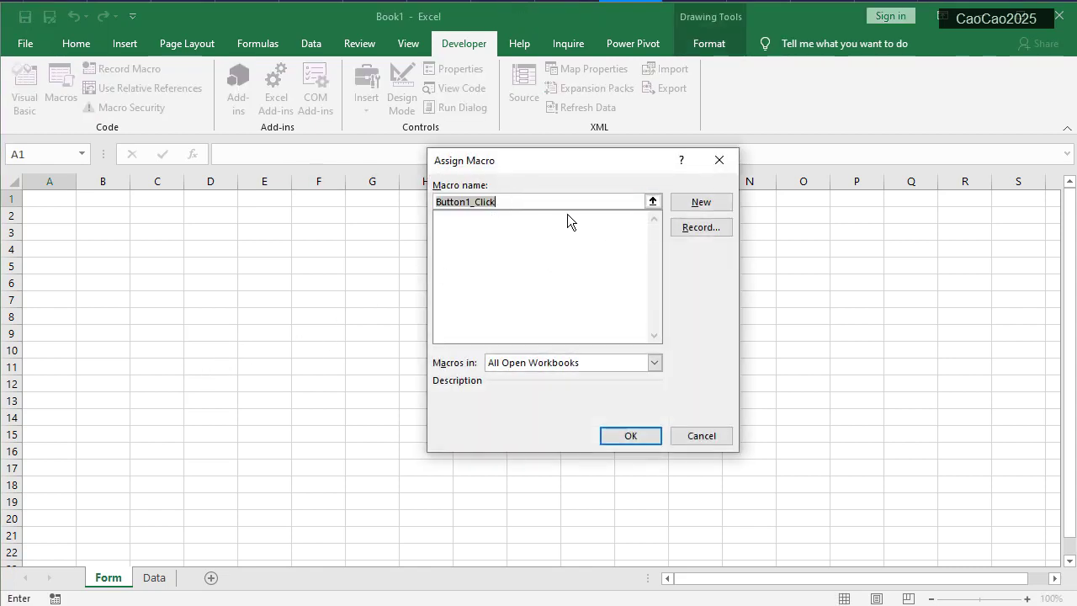
left_click(629, 435)
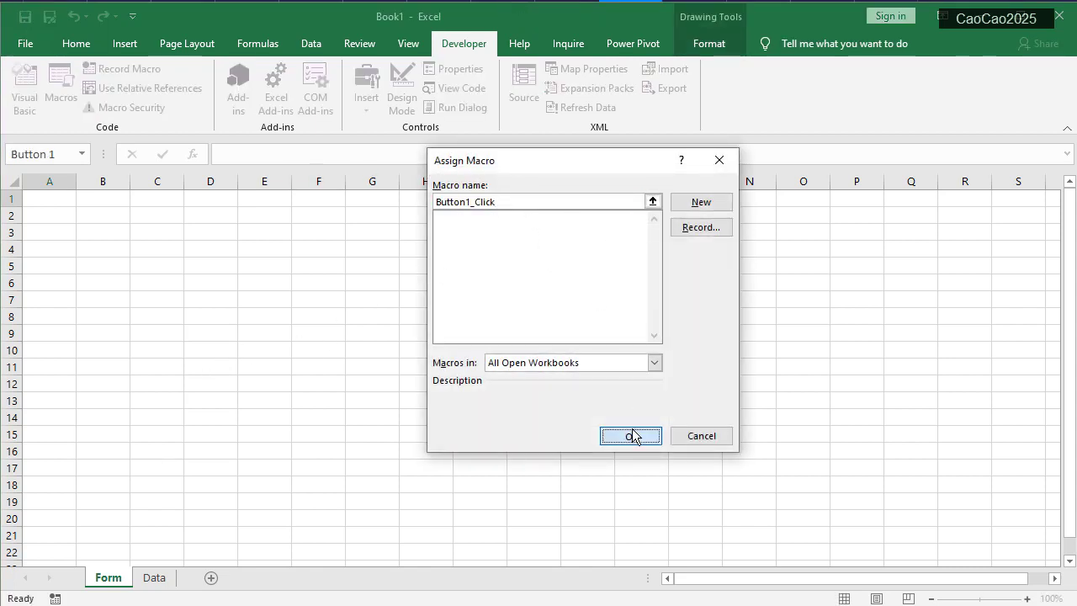
Change the button's caption to Submit
left_click(173, 358)
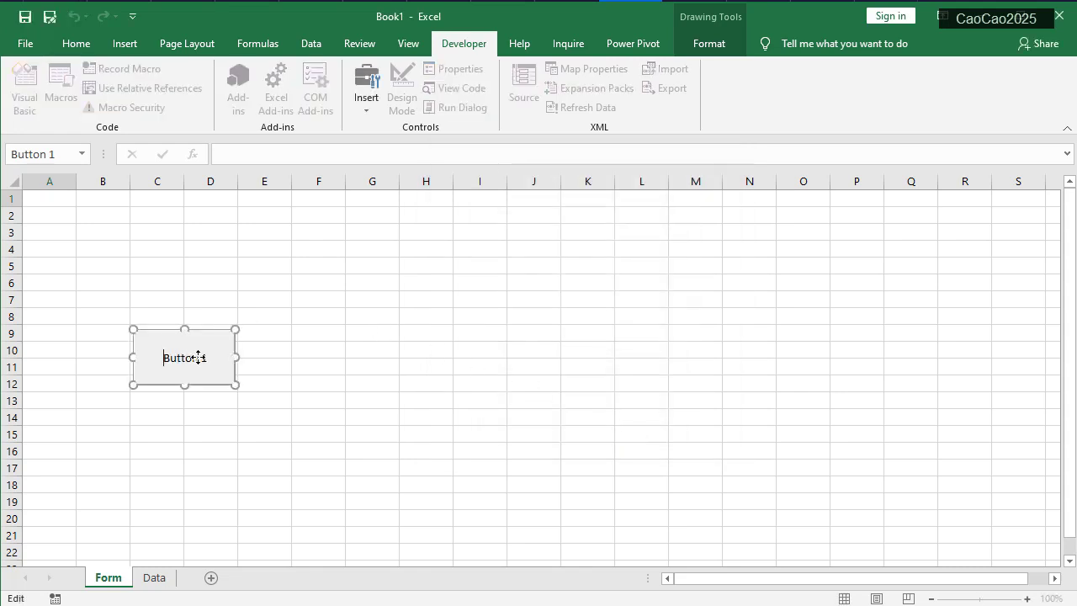
key("ctrl+a")
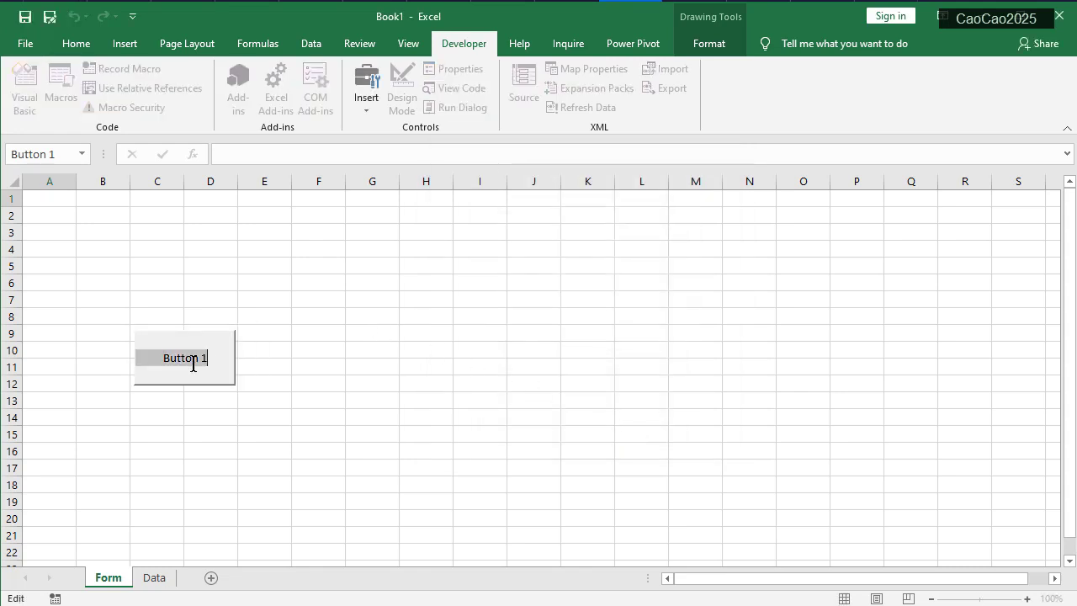
key("Caps_Lock")
type("Submit")
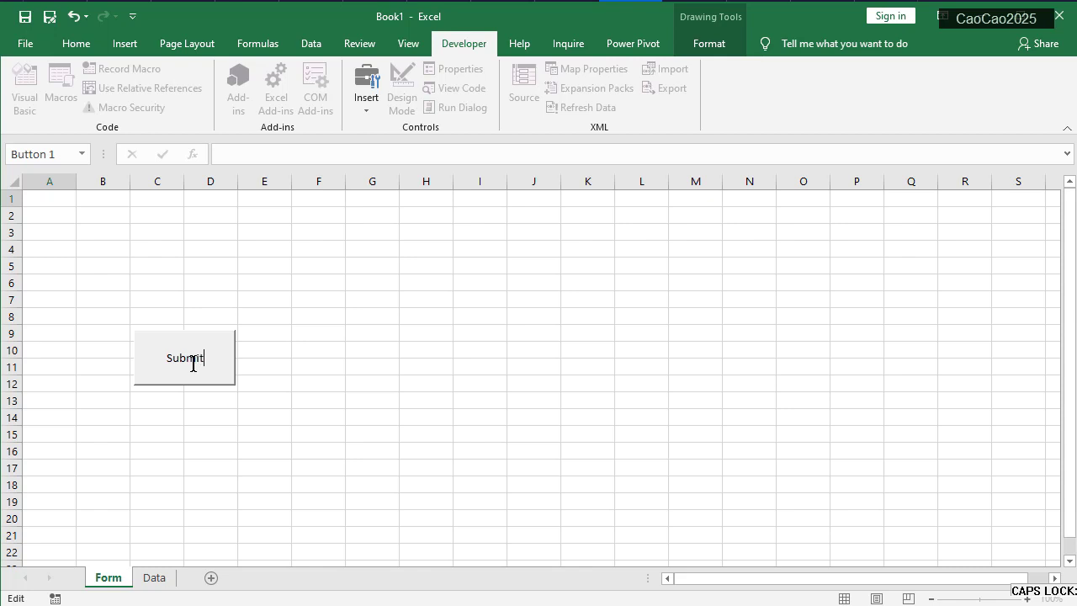
Enter the field label Nama in cell B2 of the Form sheet
left_click(116, 217)
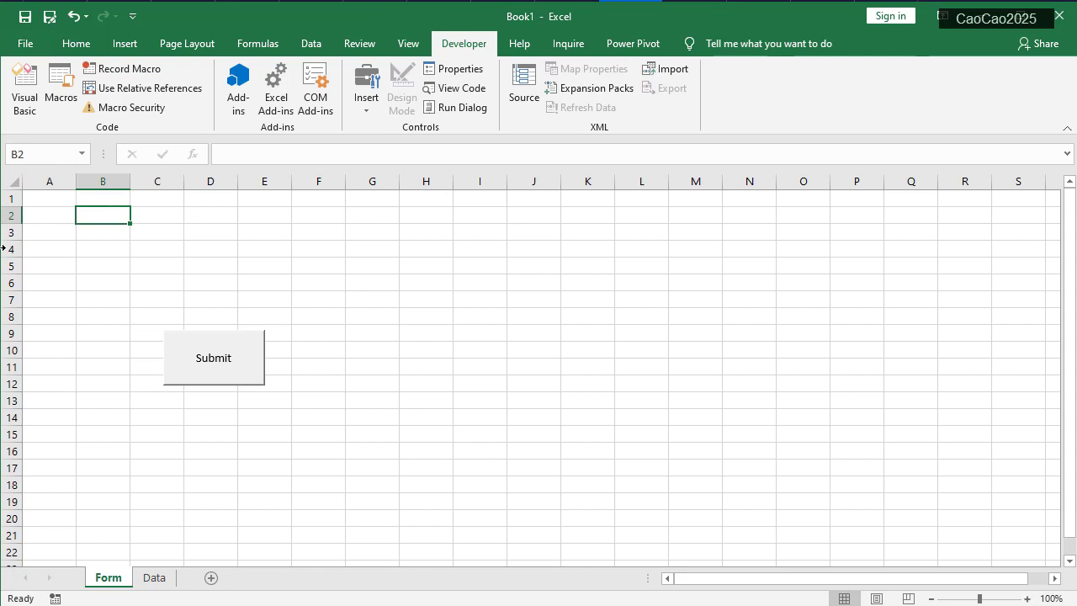
key("Caps_Lock")
type("Nama")
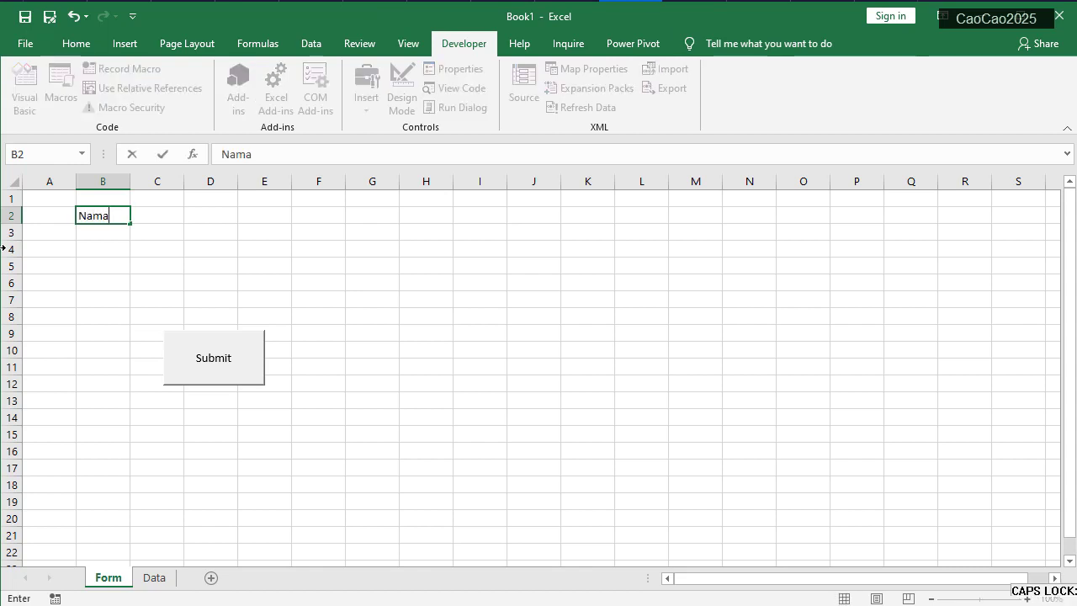
key("Tab")
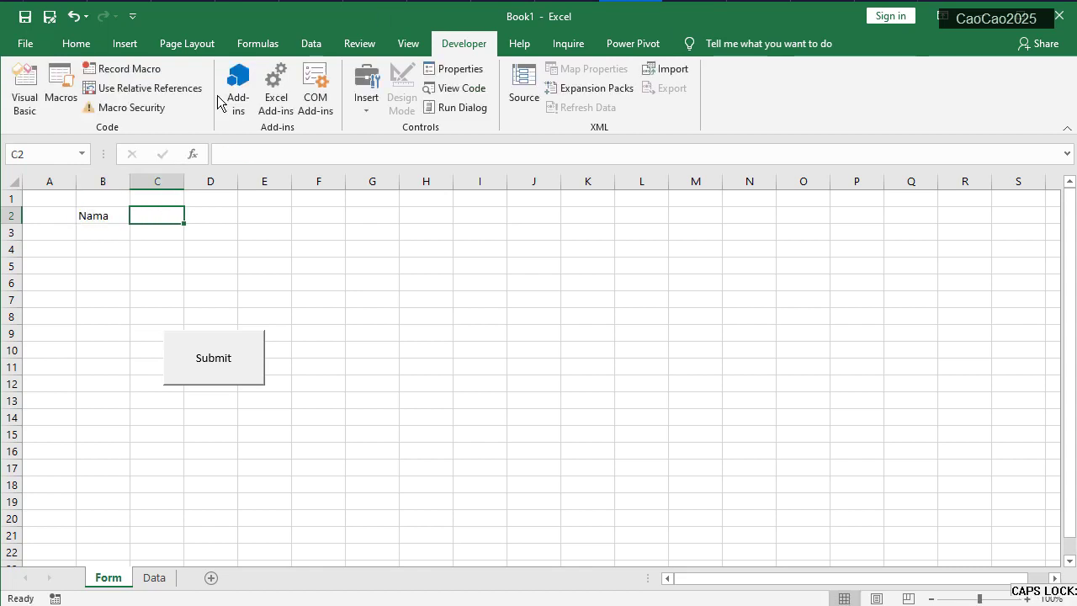
Fill cell C2 with yellow and widen column C to about 15.71
left_click(76, 45)
left_click(257, 103)
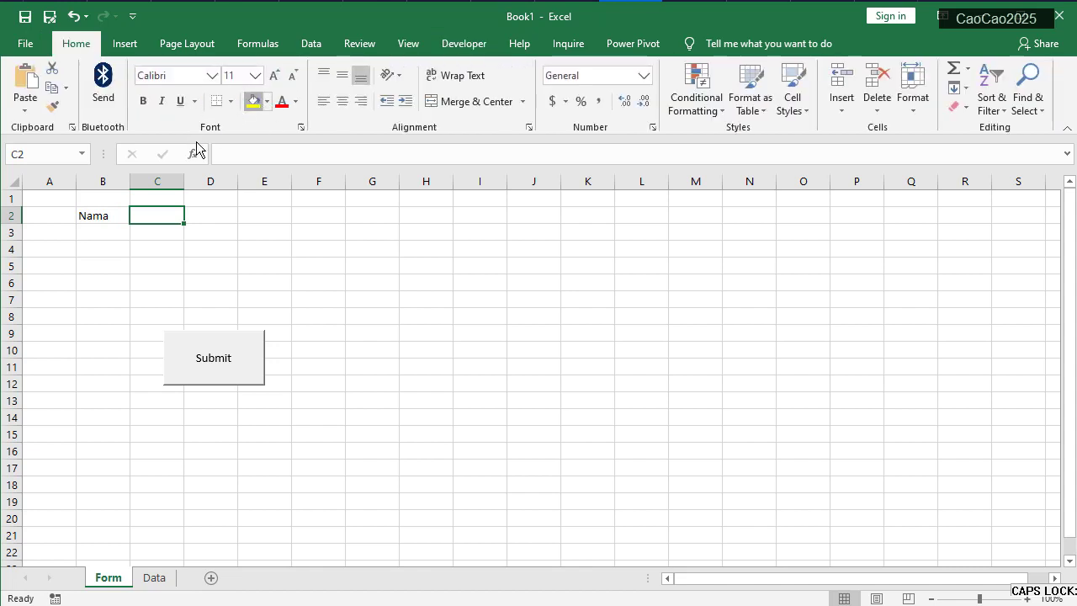
left_click(181, 183)
left_click_drag(184, 183, 229, 183)
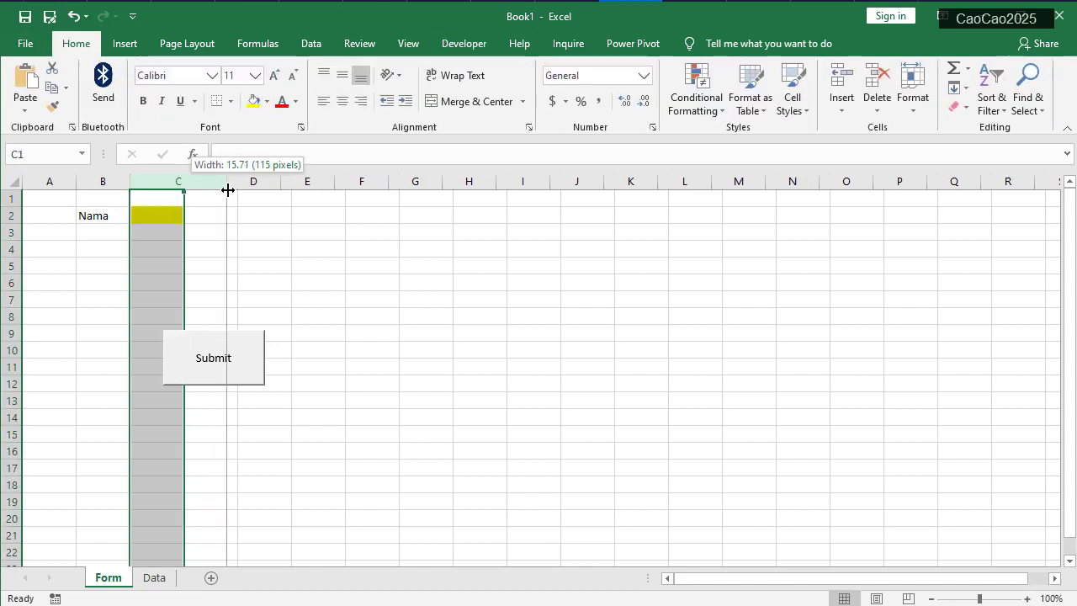
left_click(188, 213)
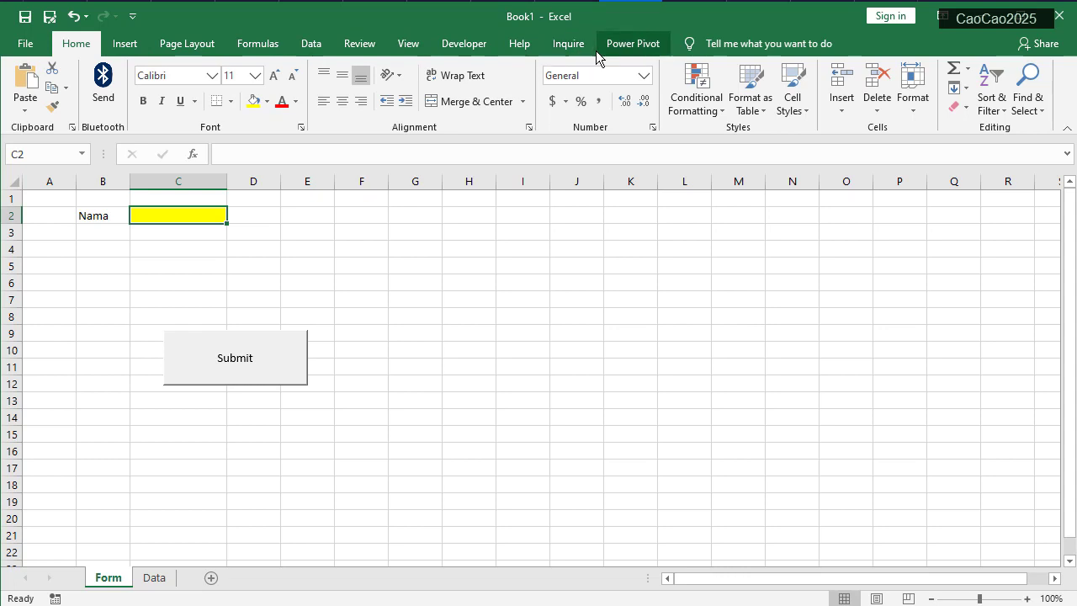
Insert a form control label just below the B2 field label, spanning parts of columns A and B in rows 3 and 4
left_click(494, 50)
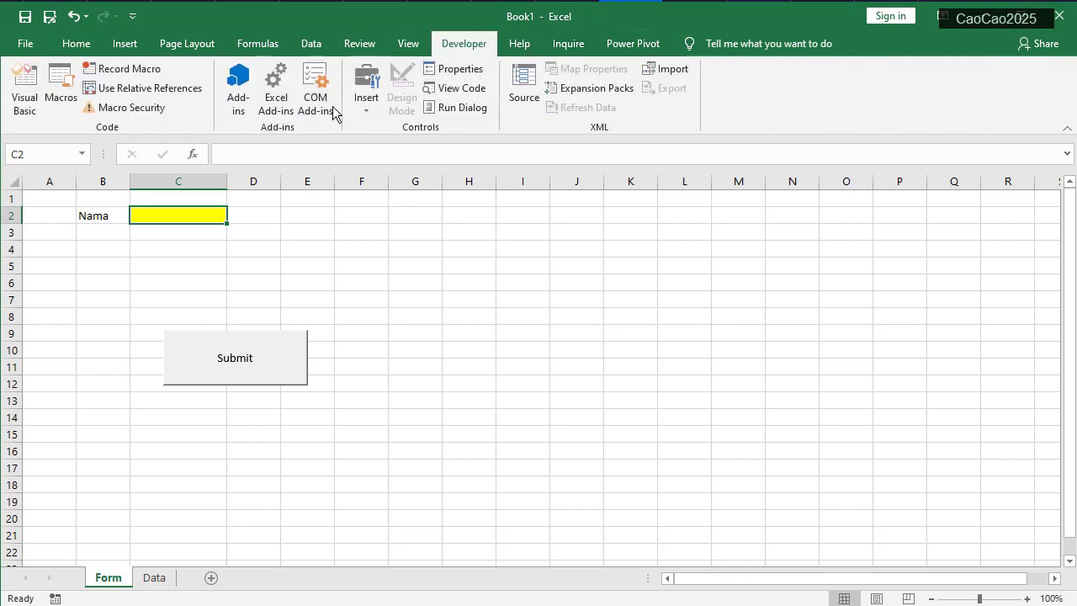
left_click(369, 108)
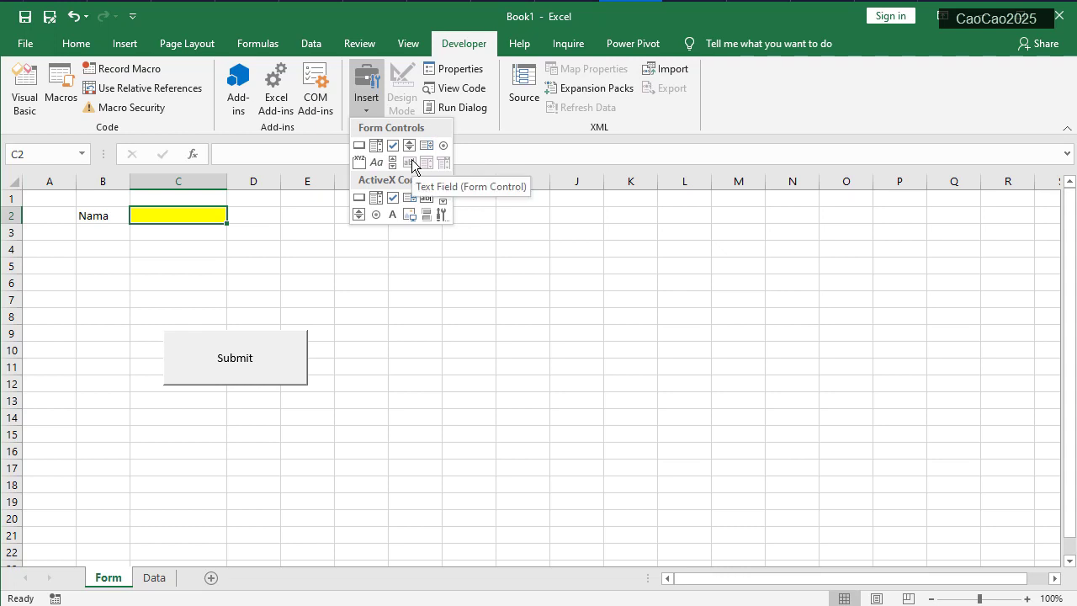
left_click(376, 162)
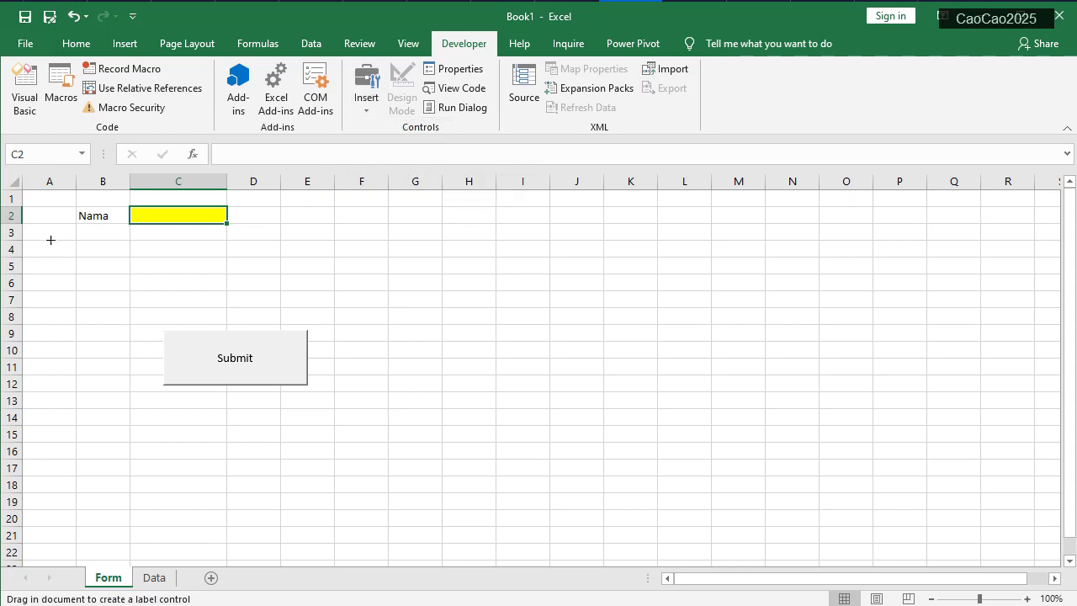
left_click_drag(51, 235, 127, 255)
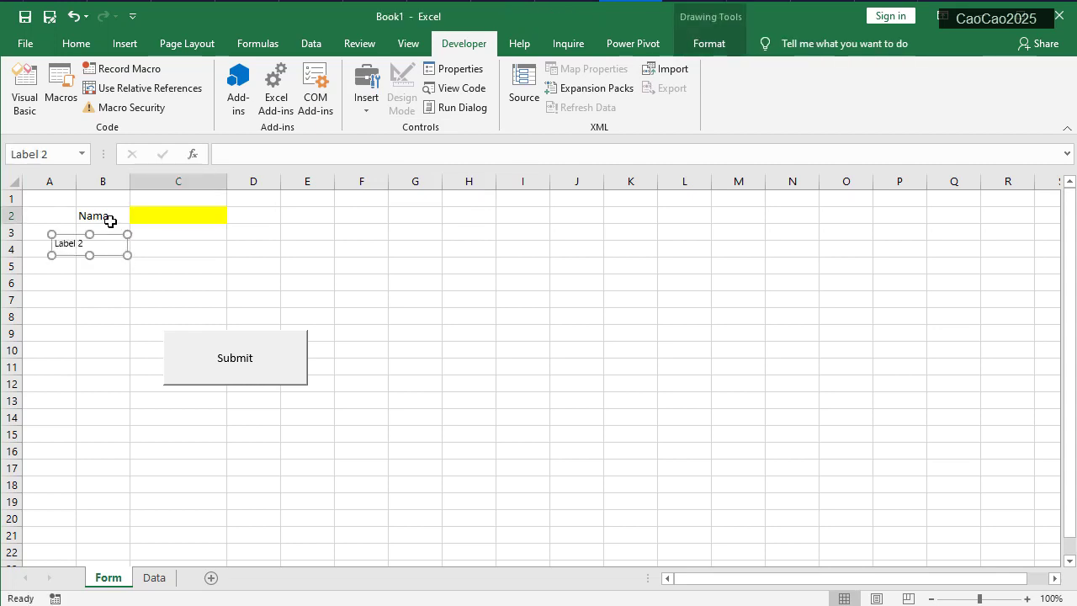
Change the text in cell B2 to Name
double_click(104, 215)
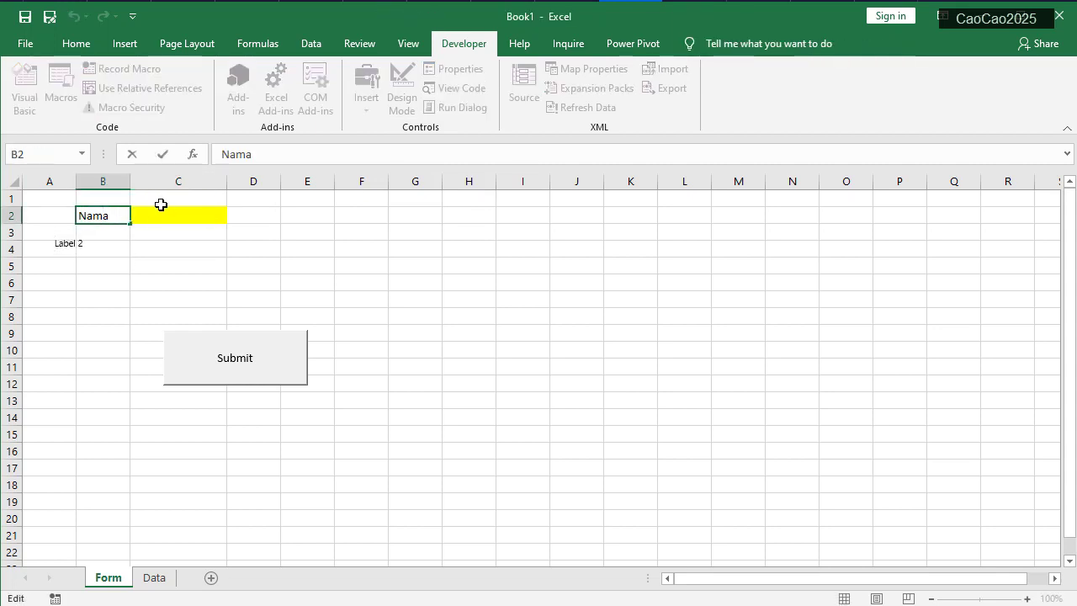
key("Return")
Change the label control's text to City and align the label under Name at cell B4
left_click(89, 247)
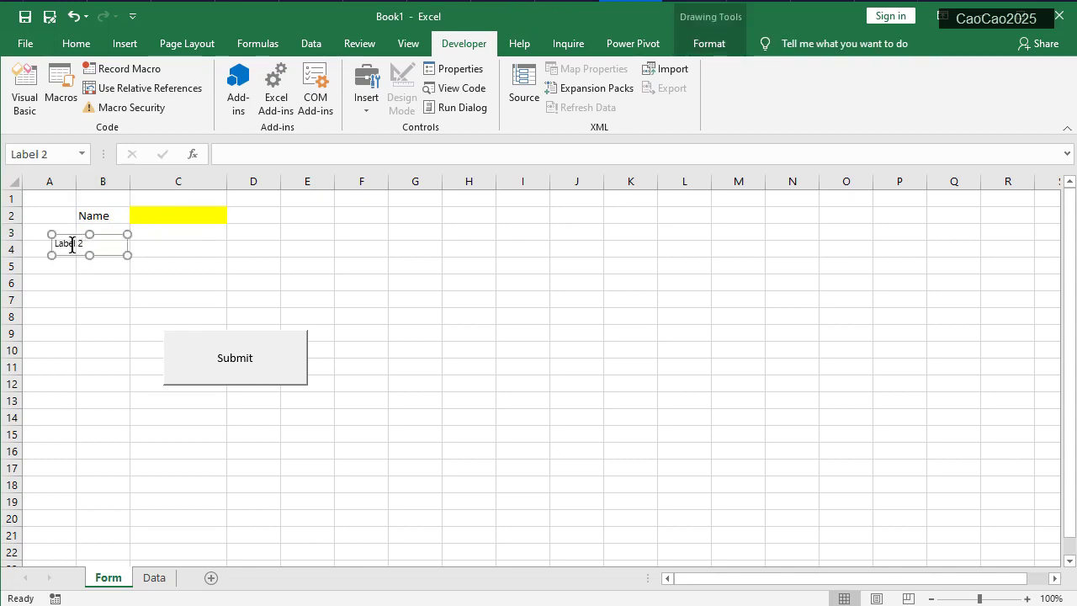
left_click(93, 243)
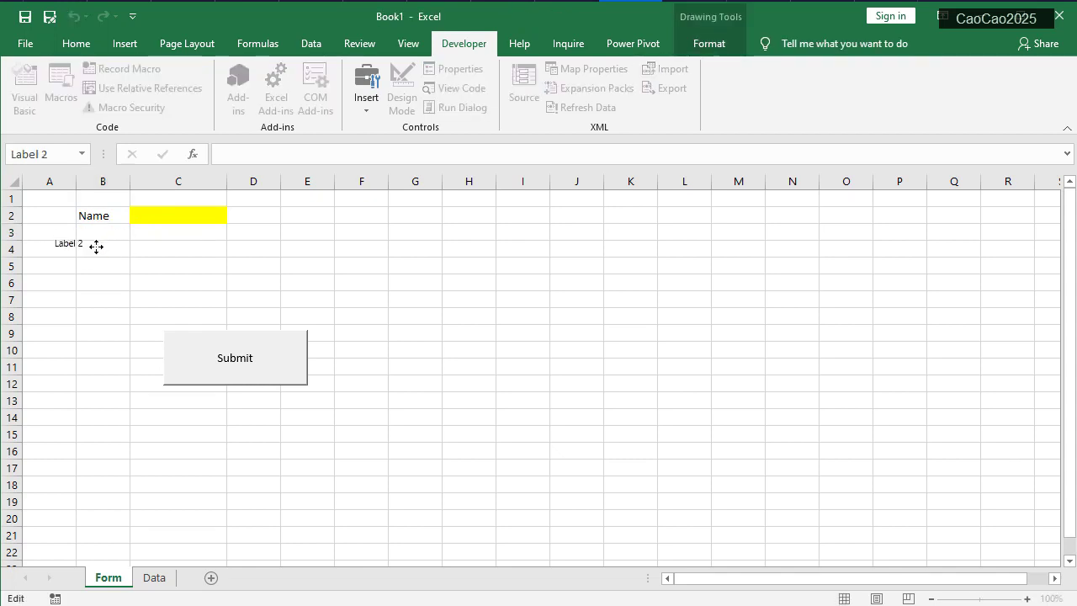
triple_click(67, 245)
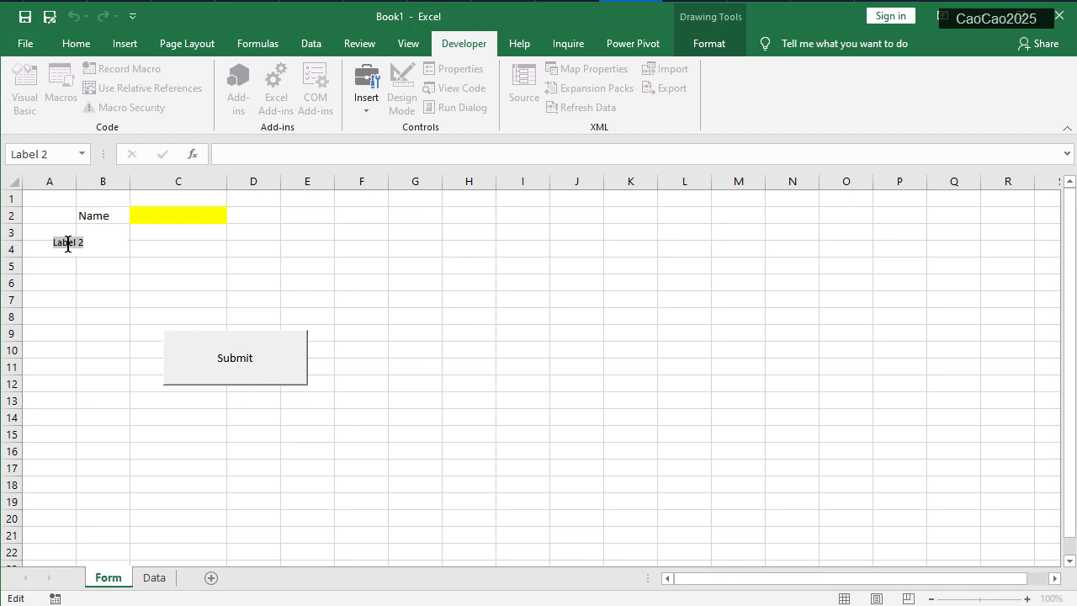
key("Caps_Lock")
type("CL")
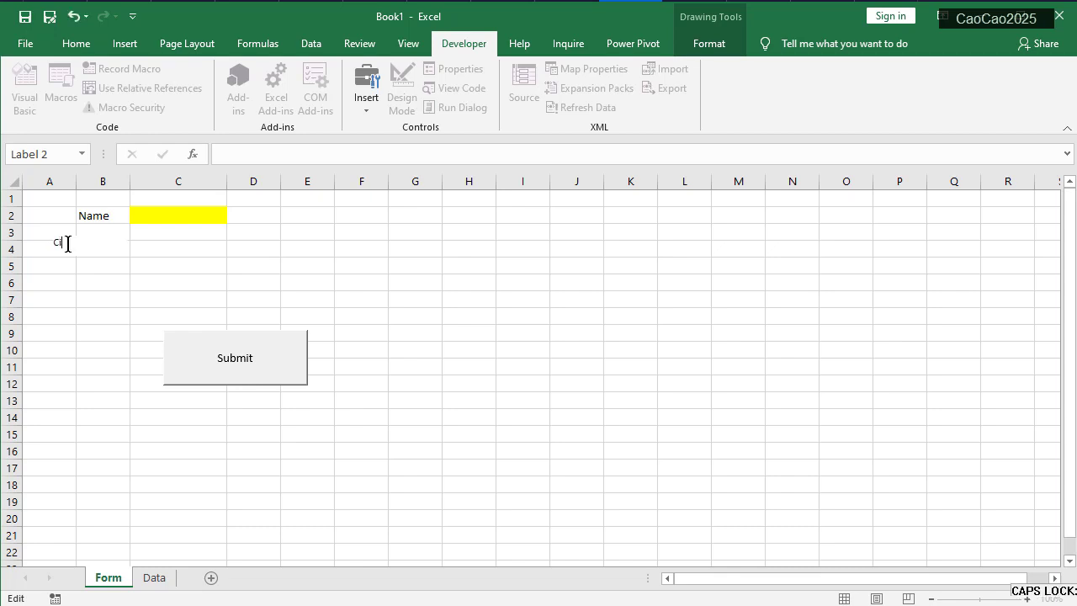
type("ty")
left_click(163, 247)
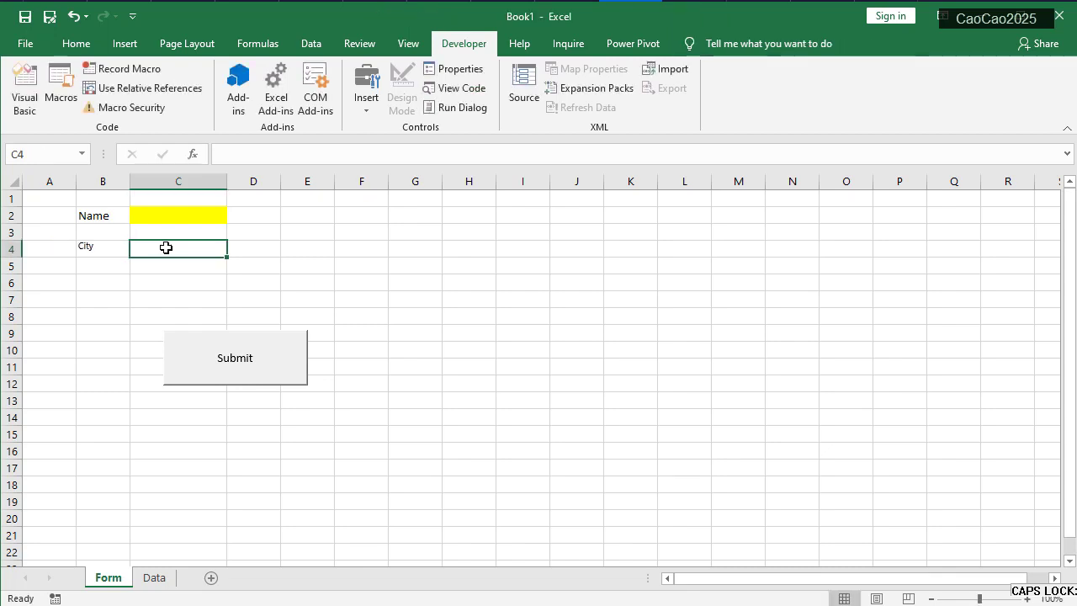
Review the size, protection, properties and alt text settings in the City label's Format Control dialog
left_click(84, 244)
right_click(95, 244)
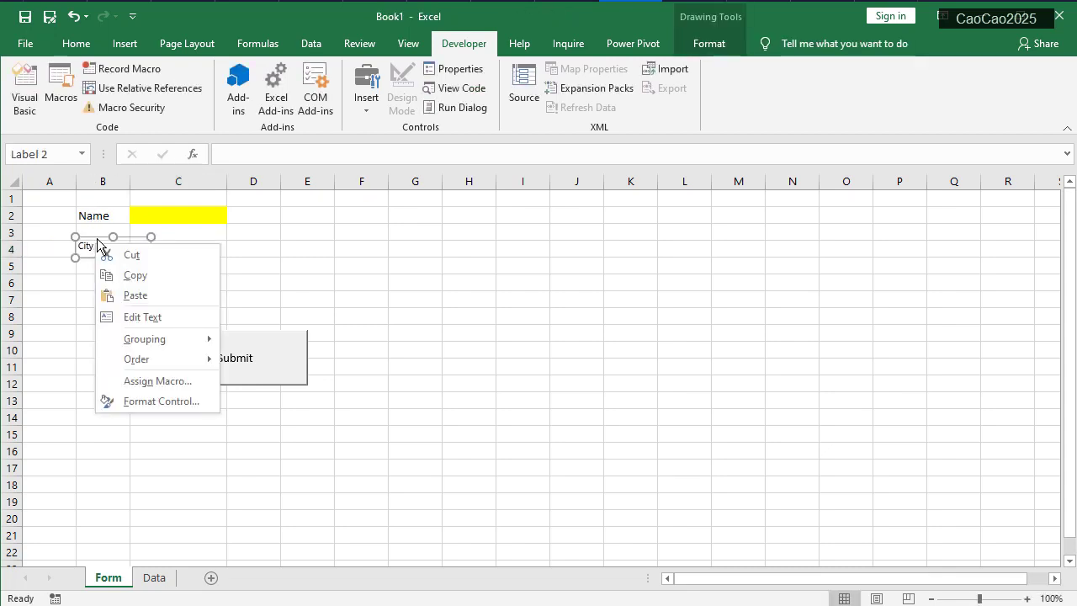
left_click(91, 238)
right_click(97, 239)
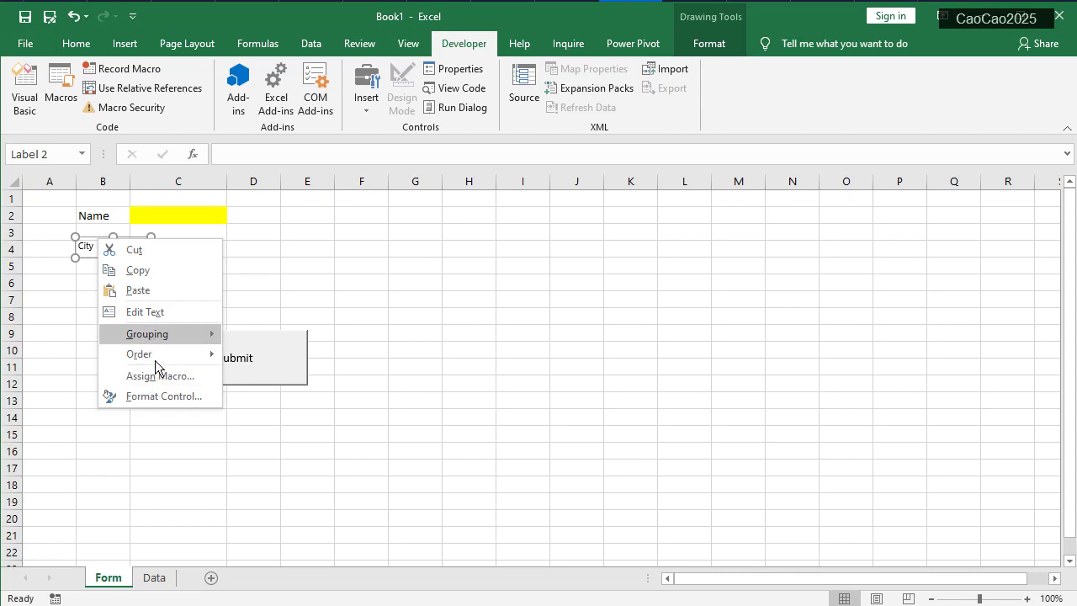
key("Escape")
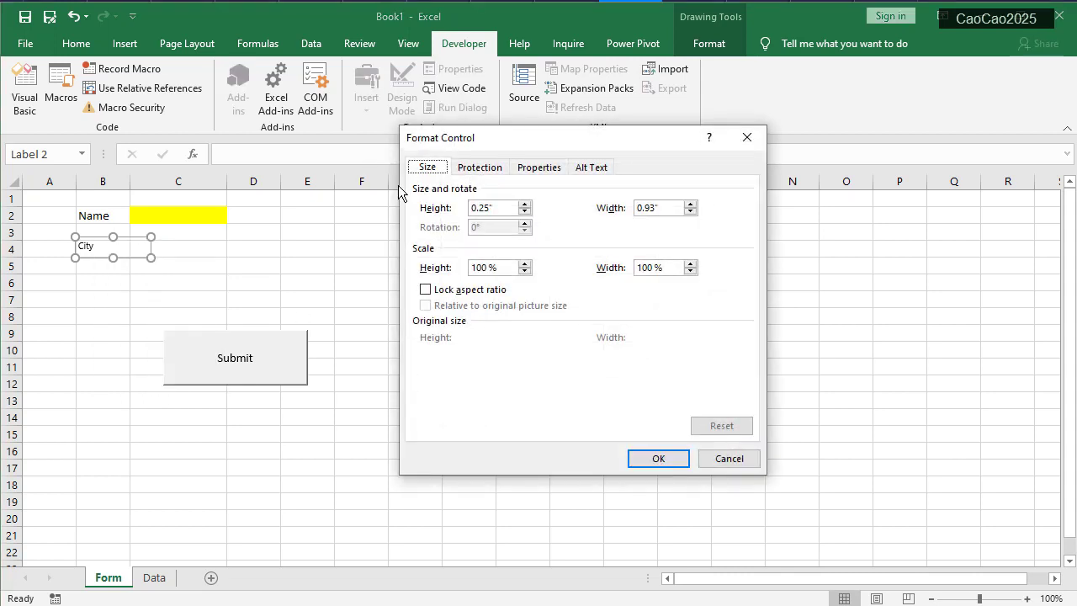
left_click(486, 168)
left_click(526, 168)
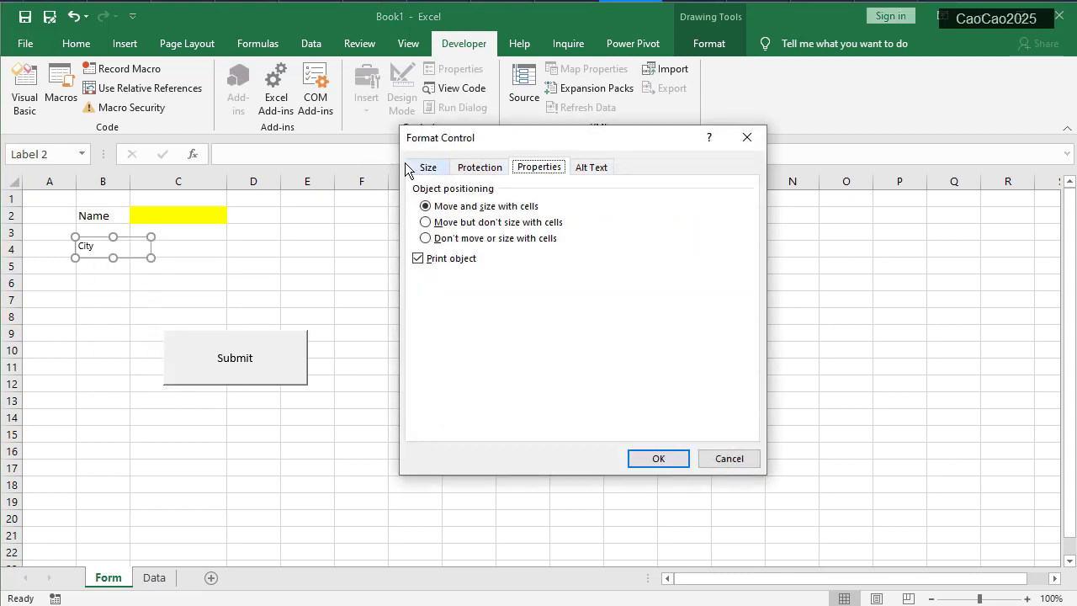
left_click(429, 168)
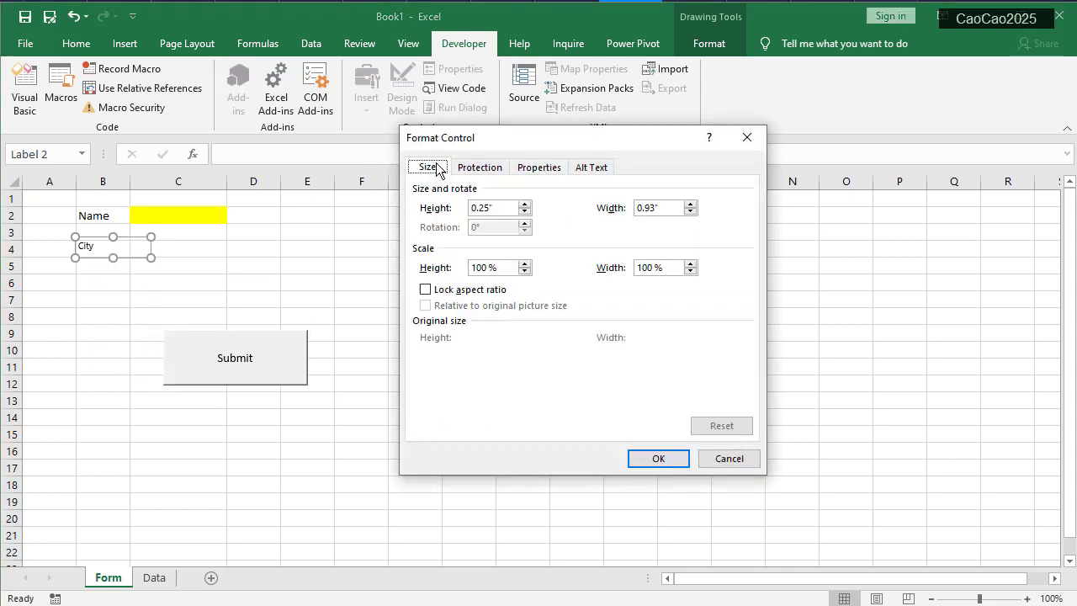
left_click(572, 167)
key("Escape")
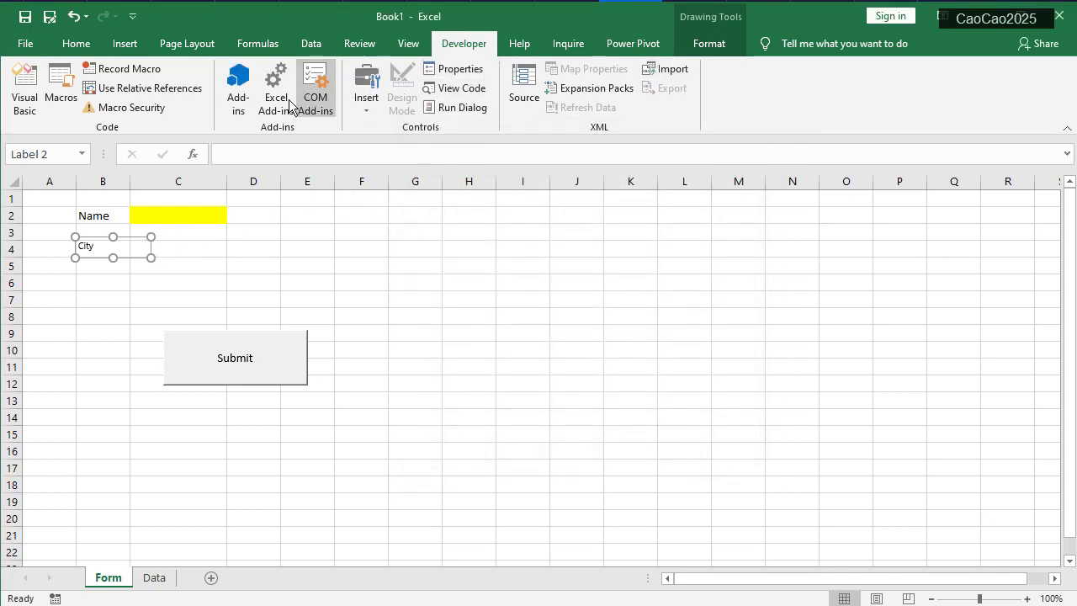
Insert an ActiveX text box beside the City label, spanning columns C to E in rows 4 and 5
left_click(368, 108)
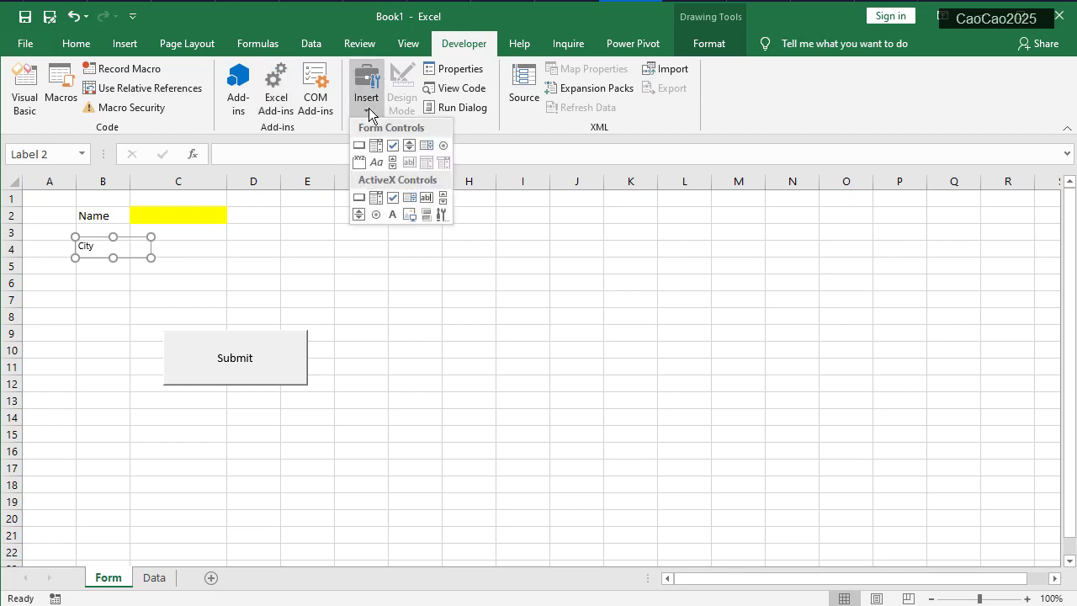
left_click(427, 199)
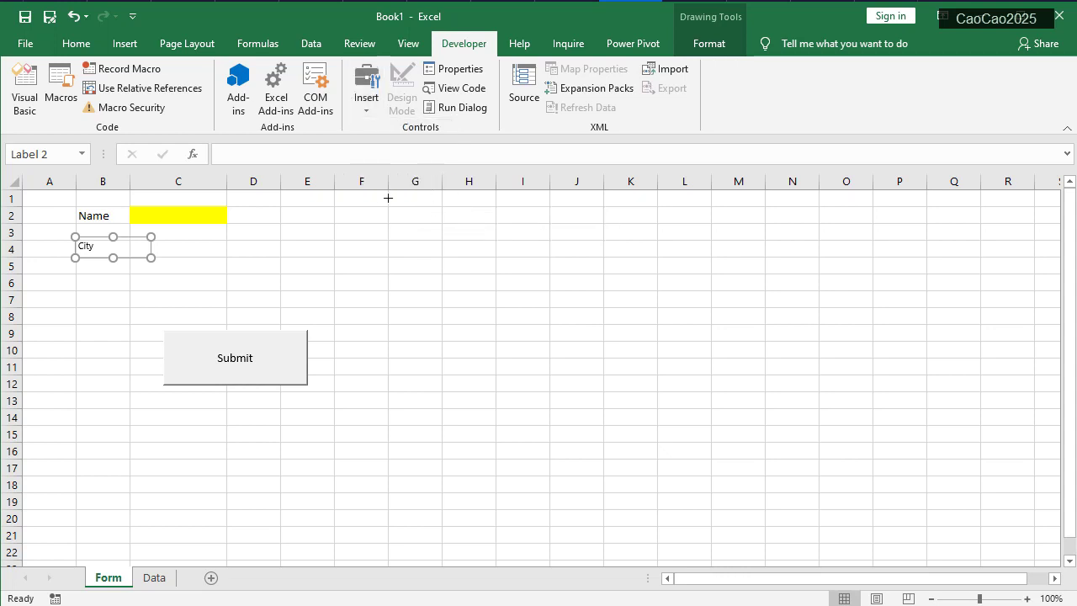
left_click_drag(182, 241, 337, 278)
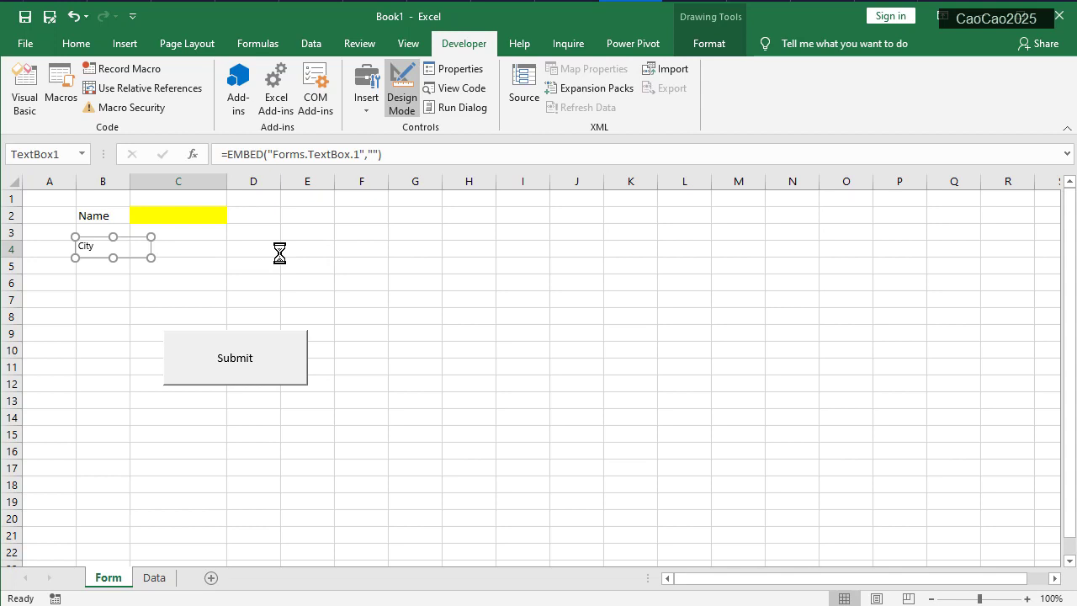
Try to enter the text sad in the new text box
left_click(223, 248)
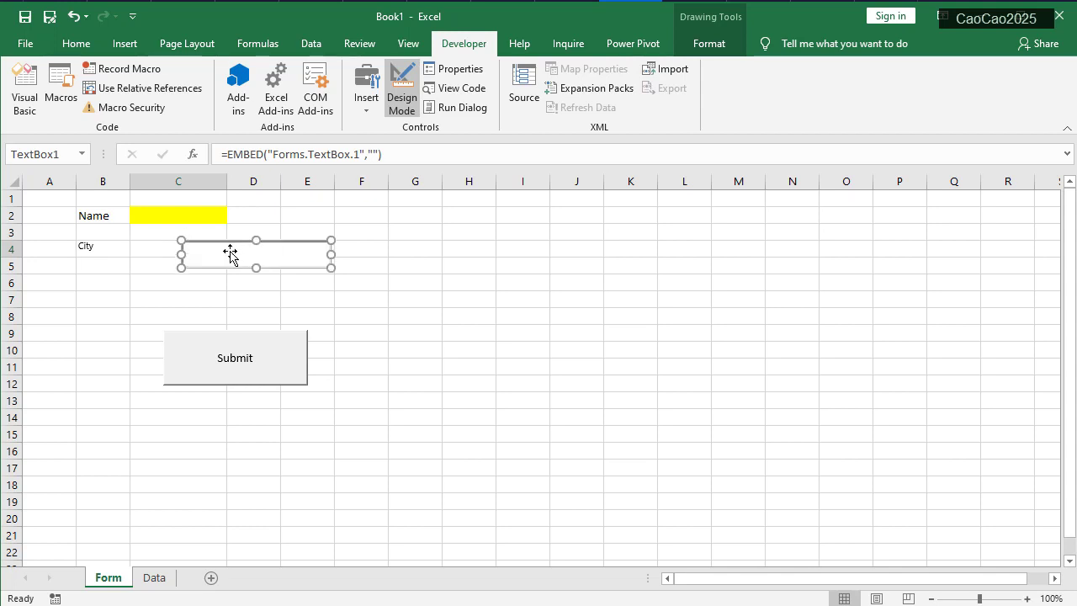
type("sad")
left_click(368, 286)
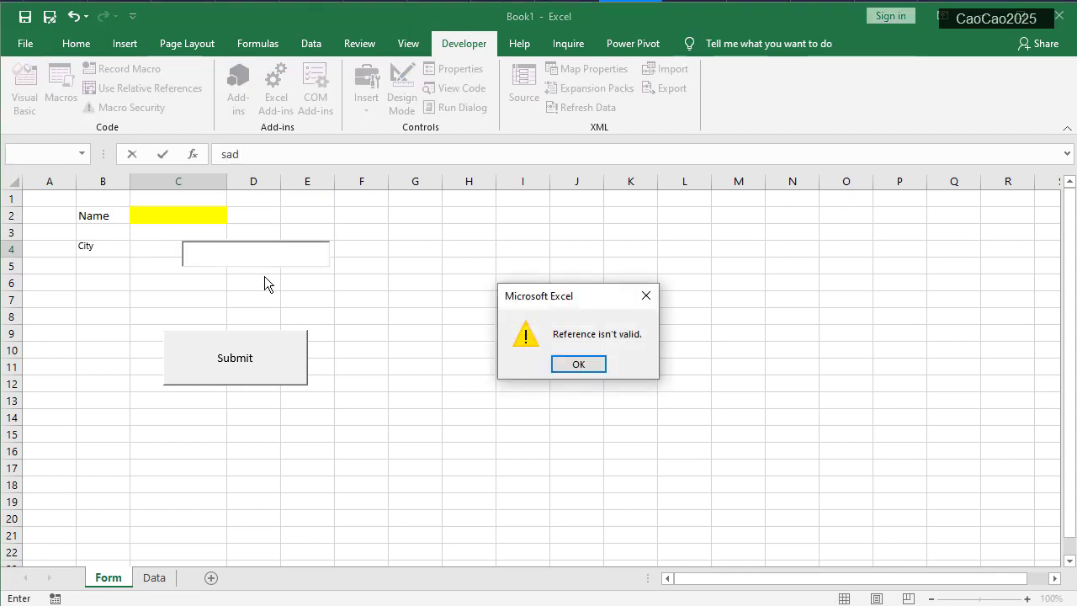
key("Return")
key("Escape")
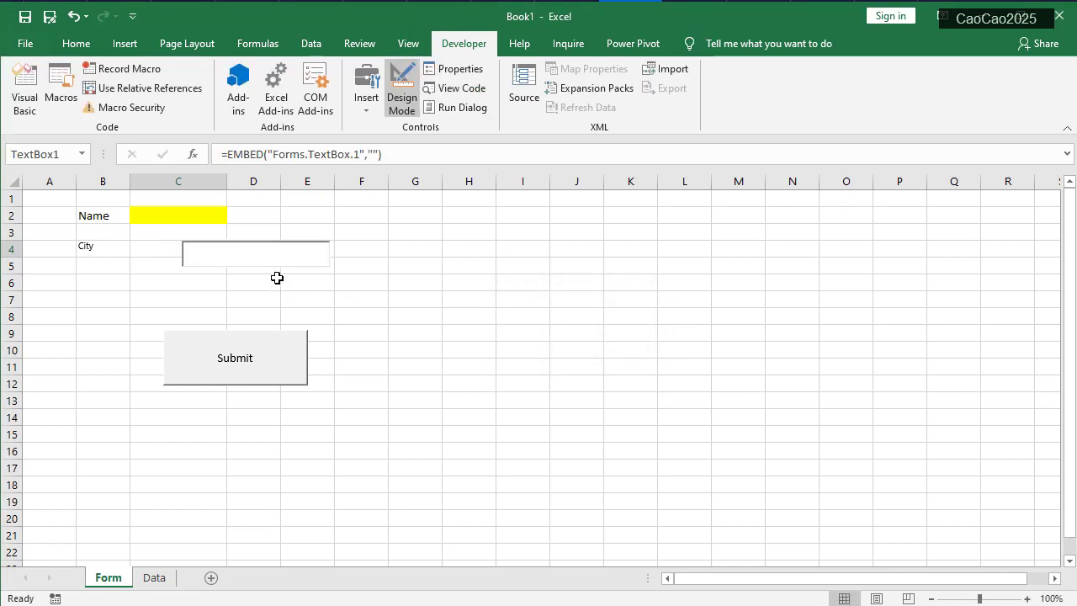
Move the text box next to the City label so it starts at the left edge of column C
left_click(272, 258)
left_click_drag(296, 259, 253, 256)
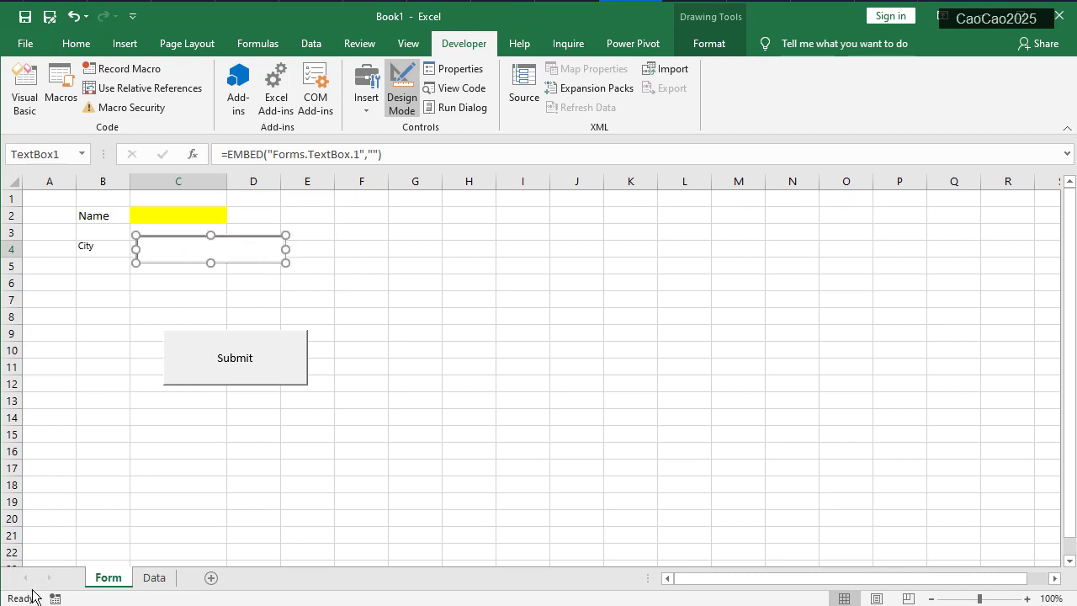
Enter the header No in cell A1 of the Data sheet
left_click(153, 579)
key("Caps_Lock")
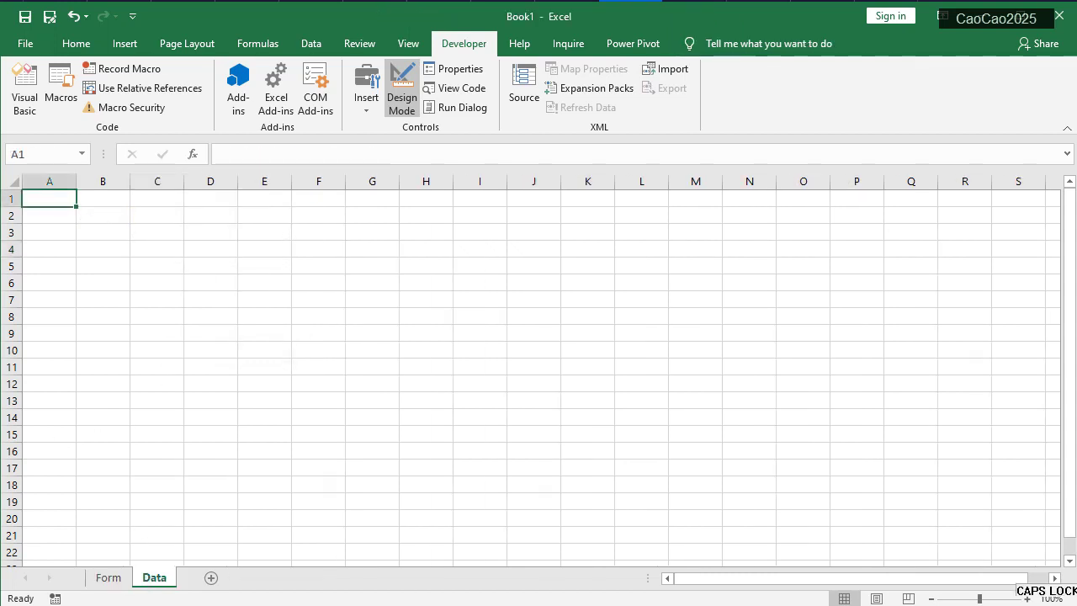
type("No")
key("ctrl+Return")
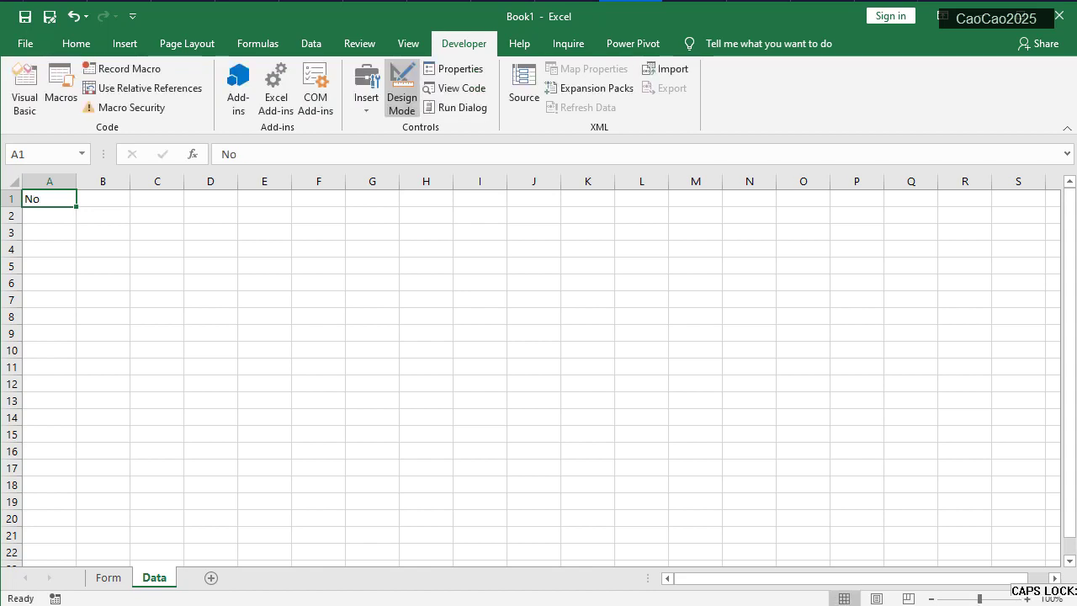
type("No")
key("ctrl+Return")
Enter the headers Name in cell B1 and City in cell C1 of the Data sheet
left_click(87, 192)
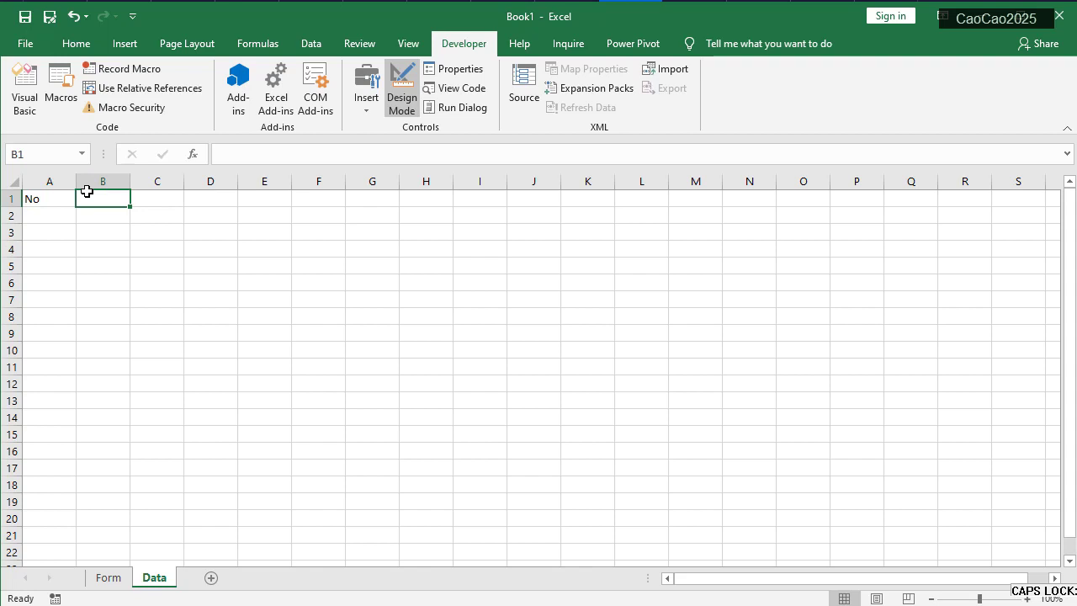
key("Scroll_Lock")
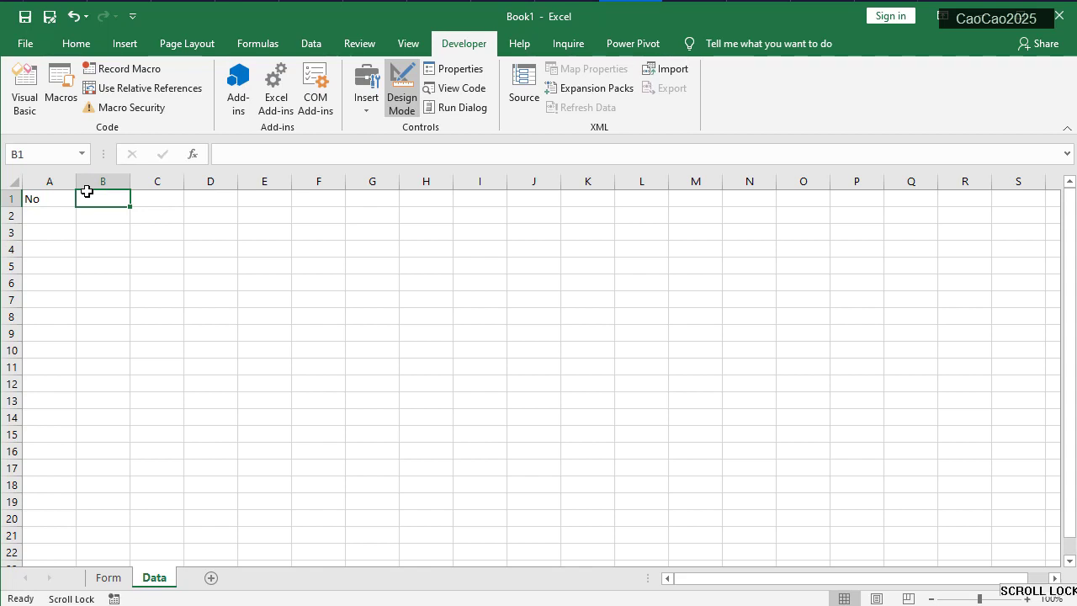
type("Name")
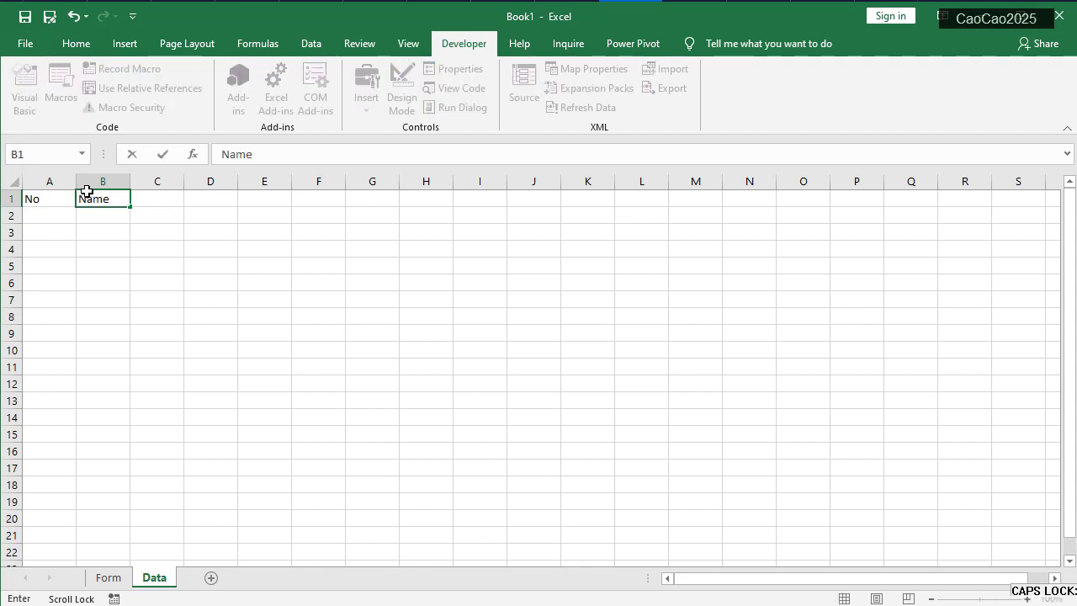
key("Return")
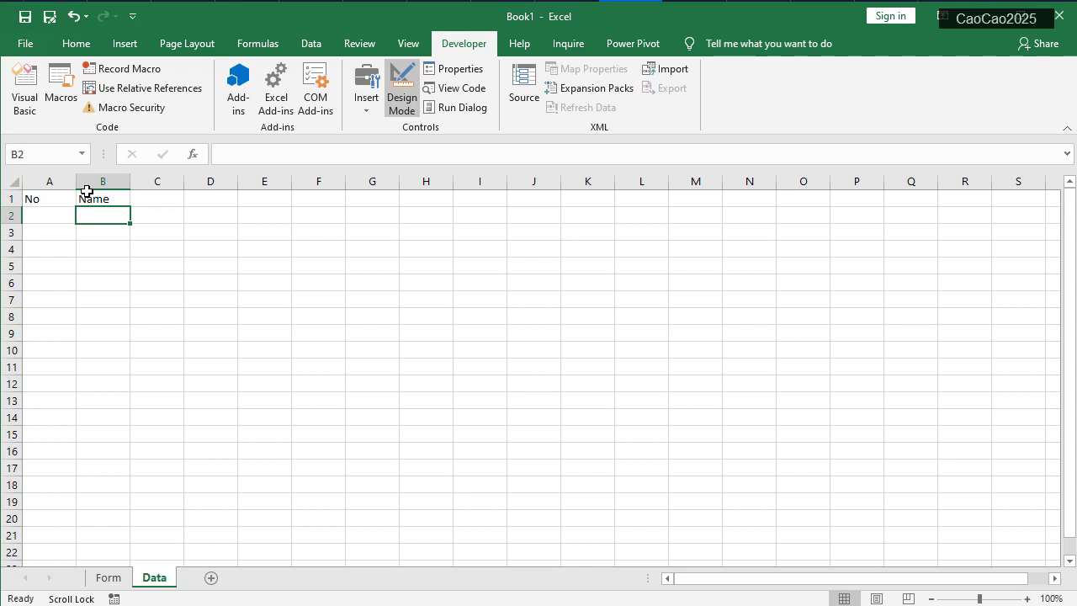
key("Scroll_Lock")
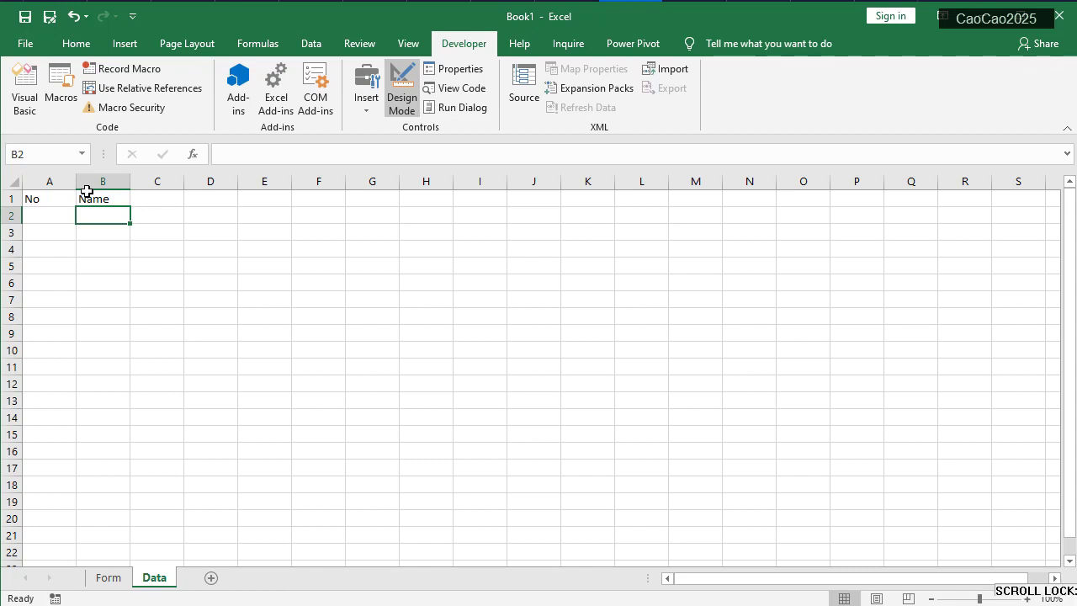
left_click(161, 200)
key("Caps_Lock")
type("City")
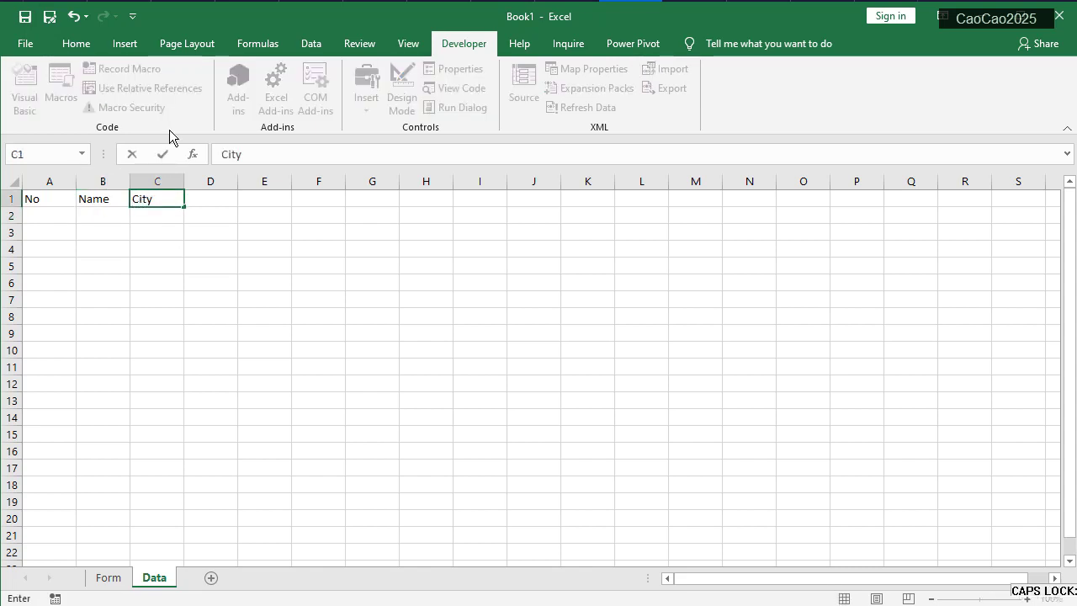
key("Return")
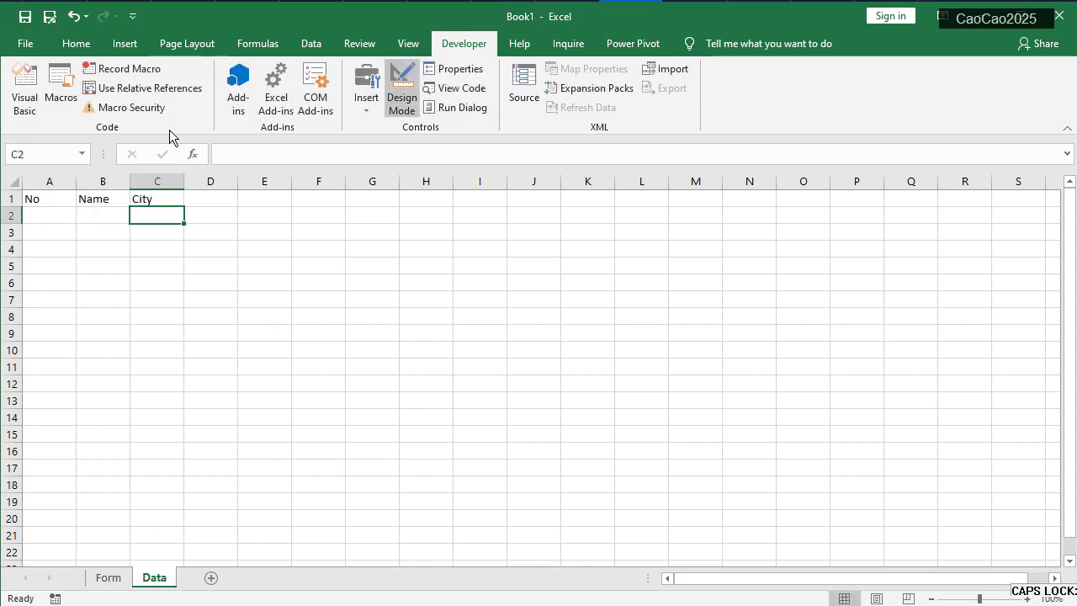
Open the Visual Basic editor, test-run the Button1_Click macro in Module1 and end the run
key("alt+F11")
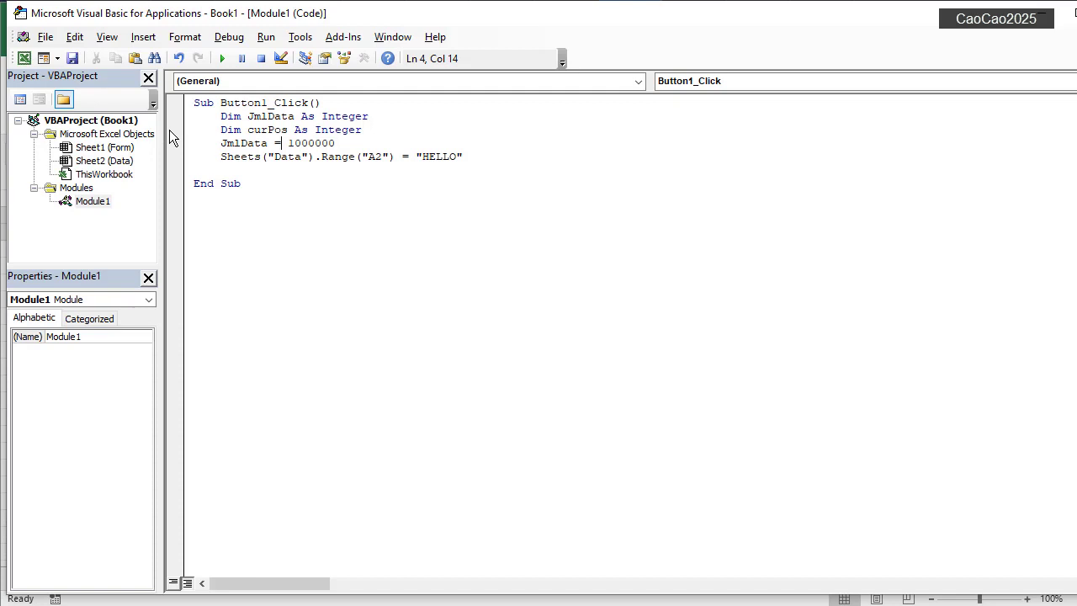
left_click(222, 58)
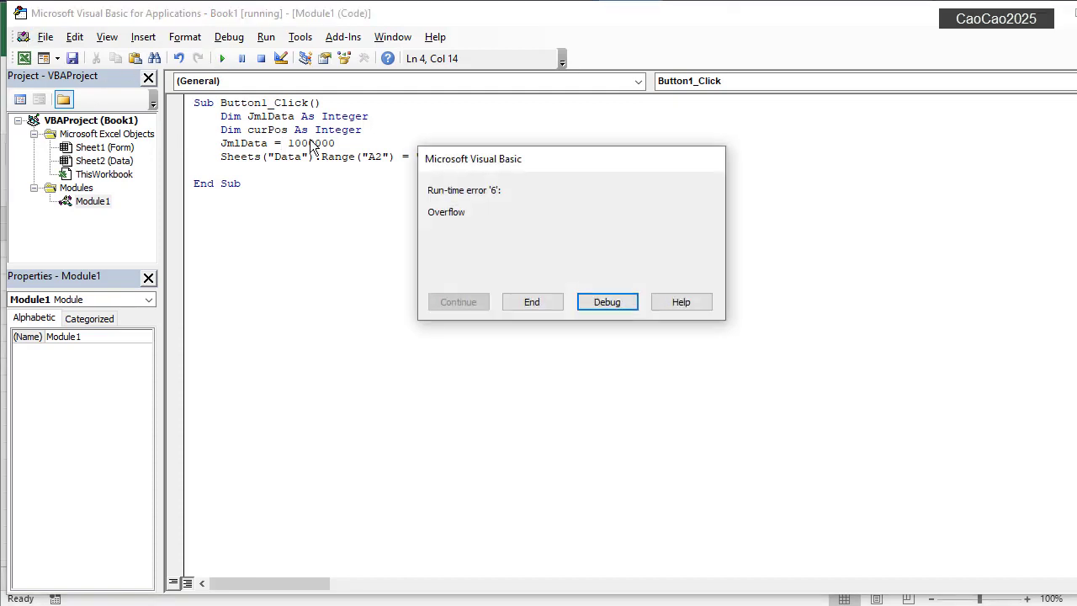
left_click(532, 302)
Declare both JmlData and curPos as Long in the Button1_Click macro
double_click(364, 118)
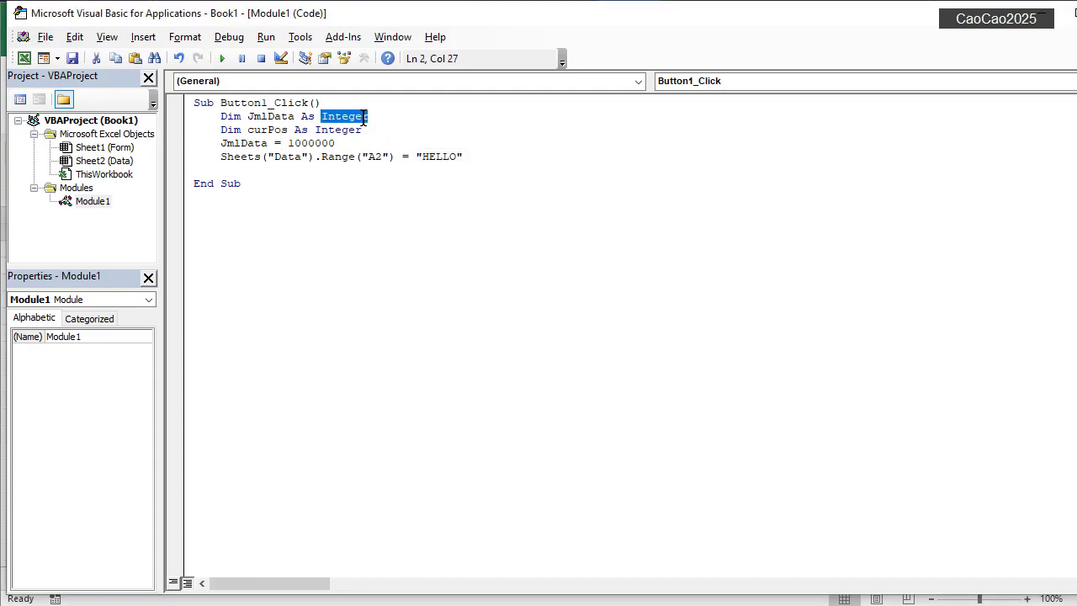
type("lONG")
key("ctrl+shift+Left")
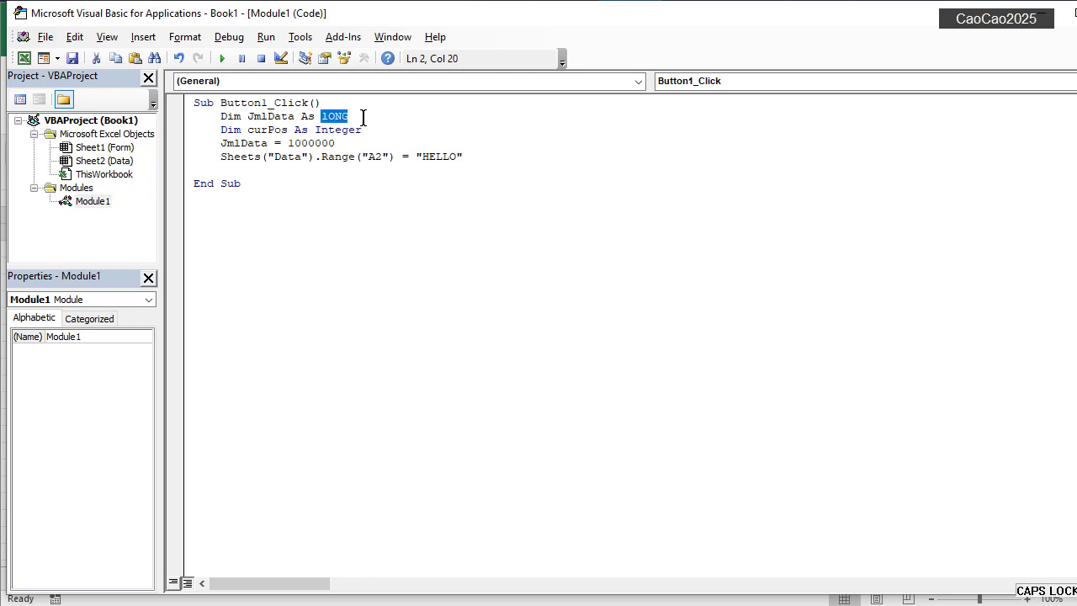
key("Down")
key("ctrl+shift+Left")
key("ctrl+shift+Left")
key("ctrl+Right")
key("ctrl+shift+Right")
type("lONG")
key("Down")
key("Caps_Lock")
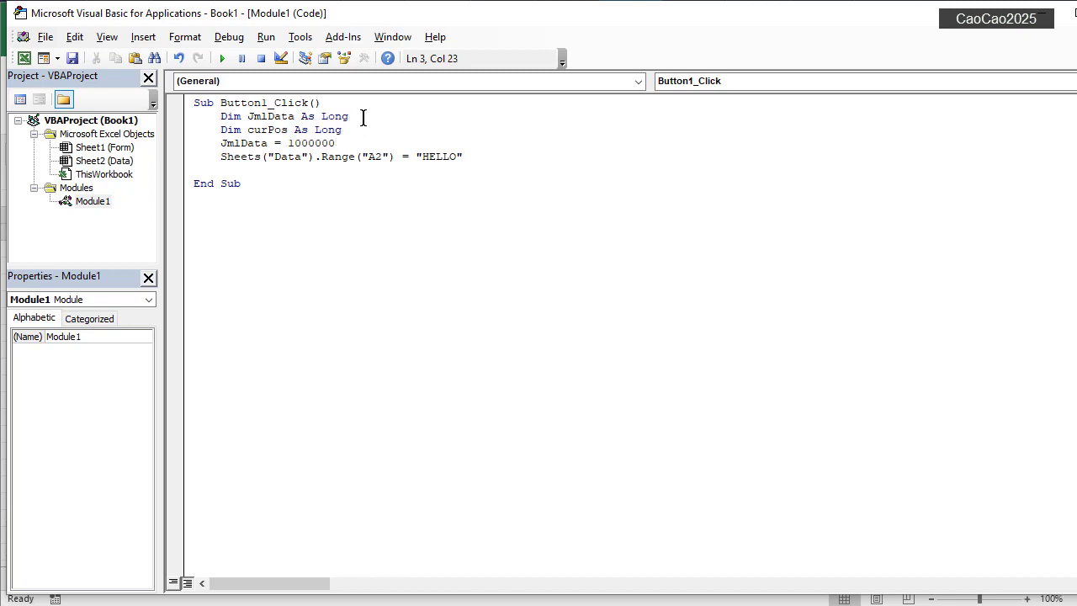
Switch back to Excel and select the yellow Name input cell C2 on the Form sheet
key("alt+F11")
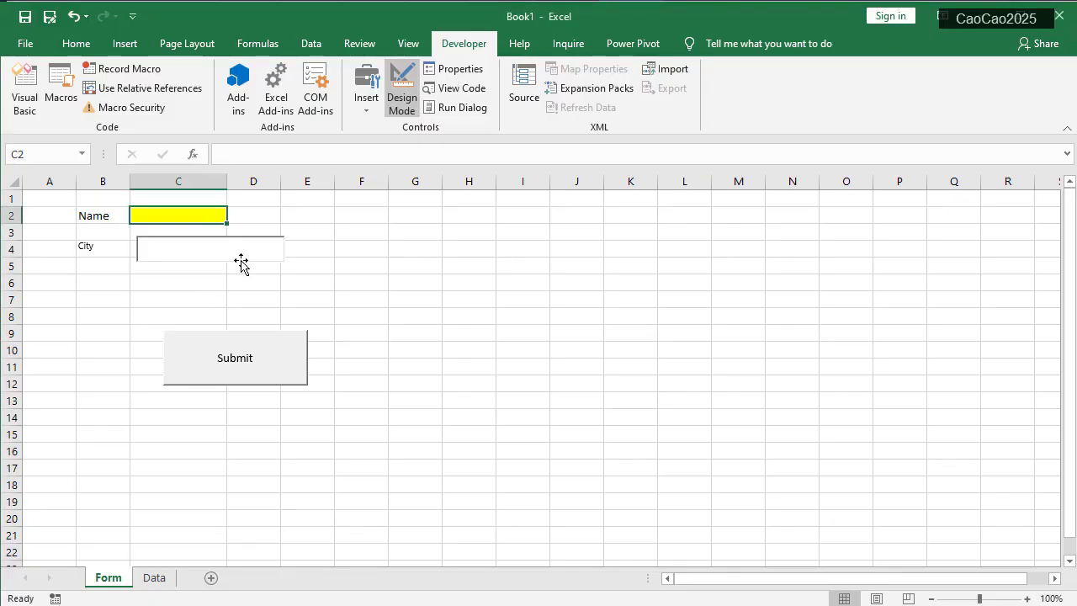
left_click(194, 252)
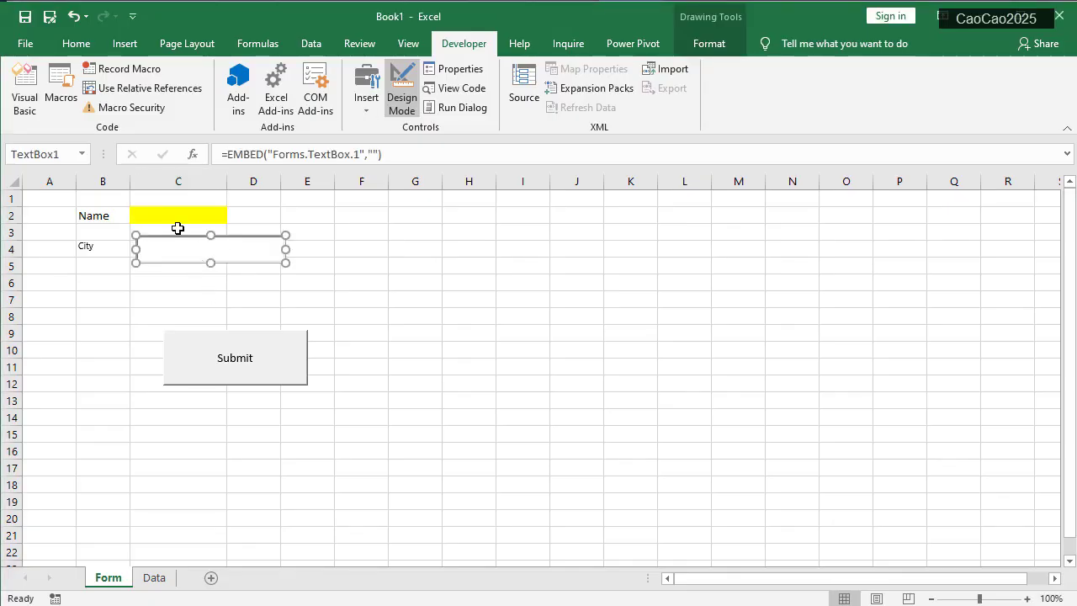
left_click(175, 219)
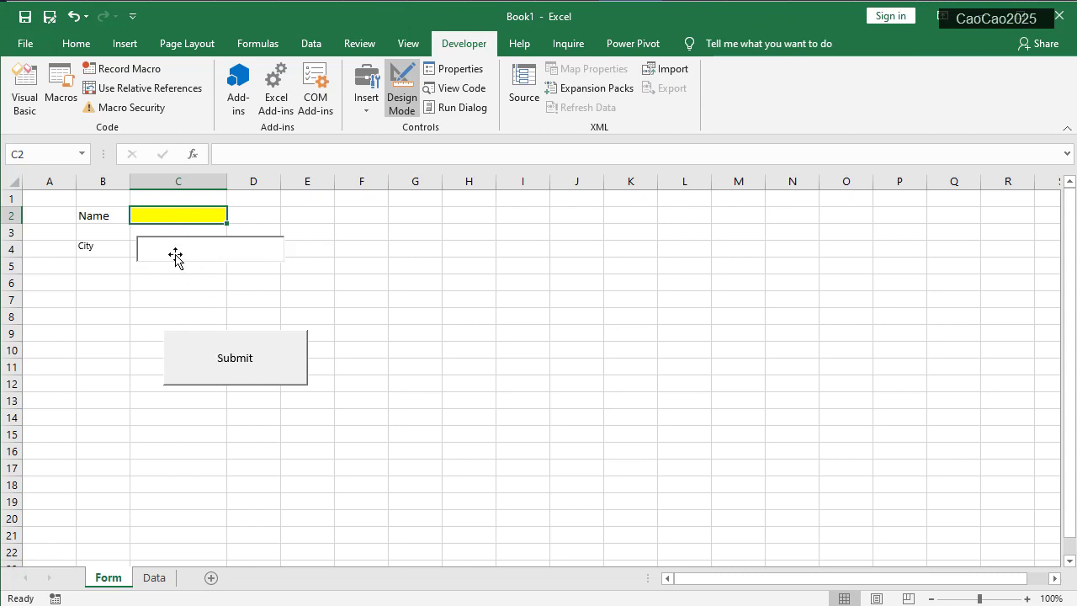
Check the column headers on the Data sheet and return to the Form sheet
left_click(154, 577)
left_click(132, 366)
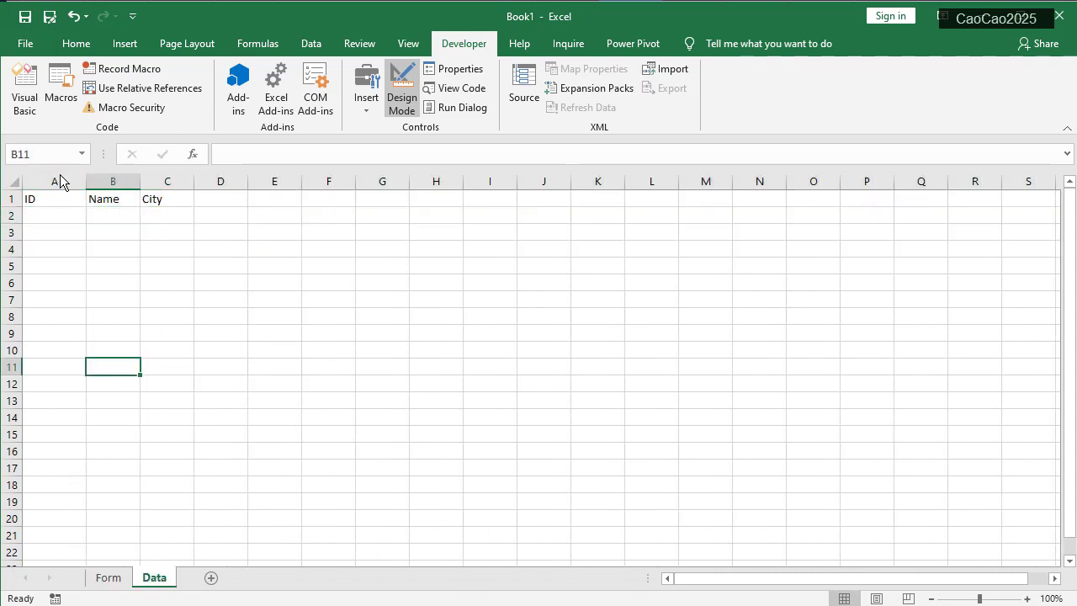
left_click(109, 577)
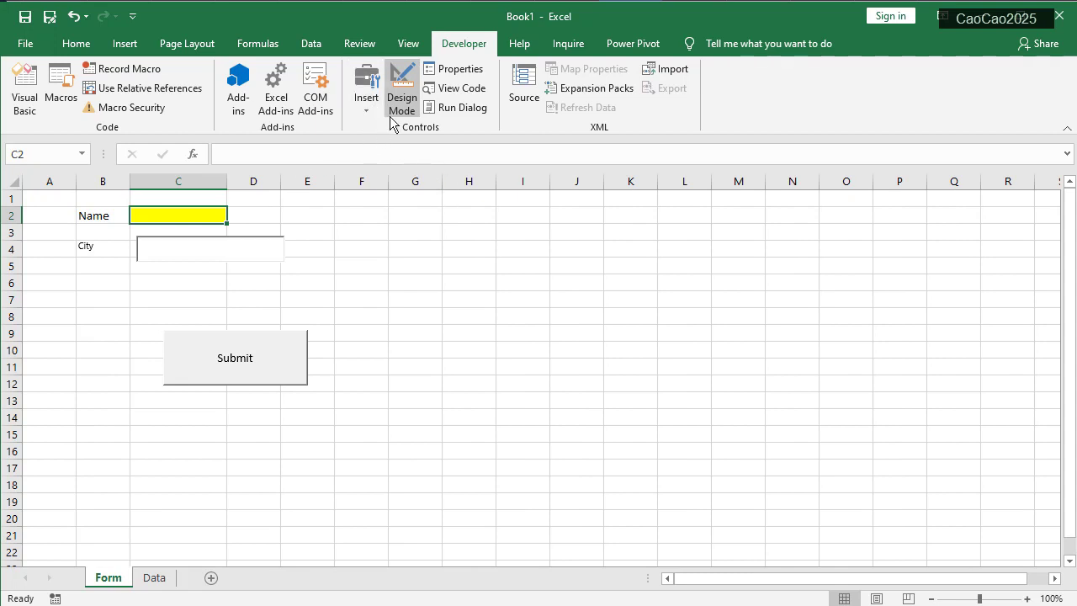
Test the Submit button with Design Mode off and again with it turned back on
left_click(403, 86)
left_click(278, 357)
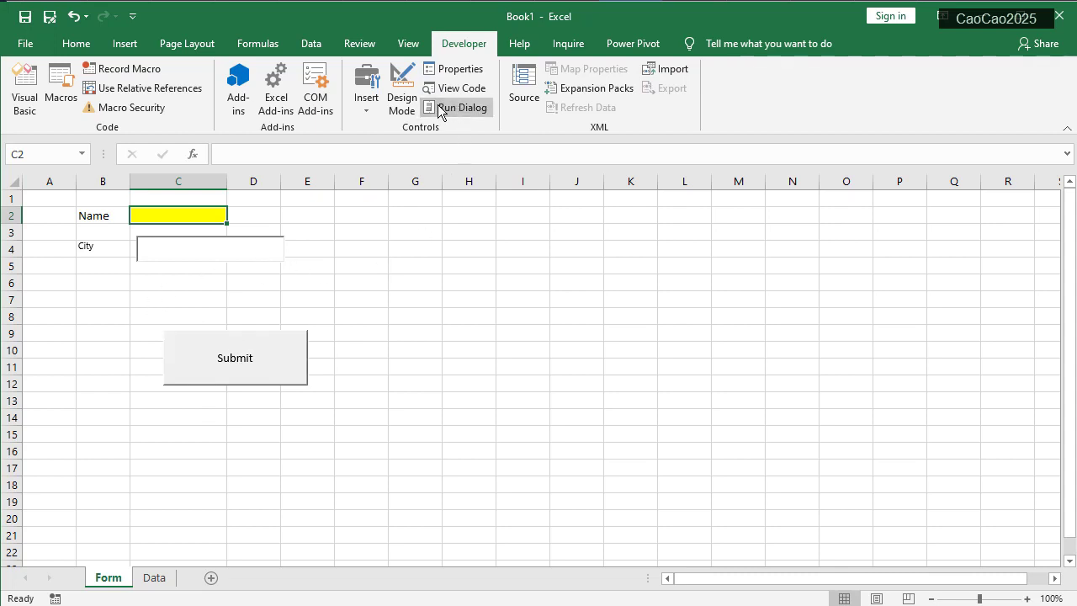
left_click(408, 95)
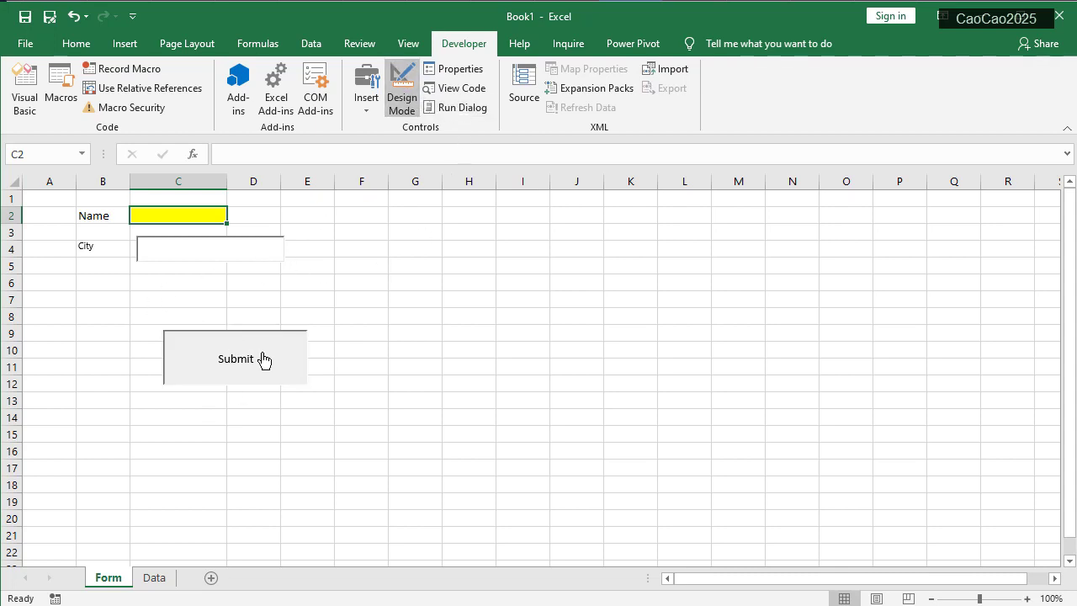
left_click(272, 354)
left_click(577, 365)
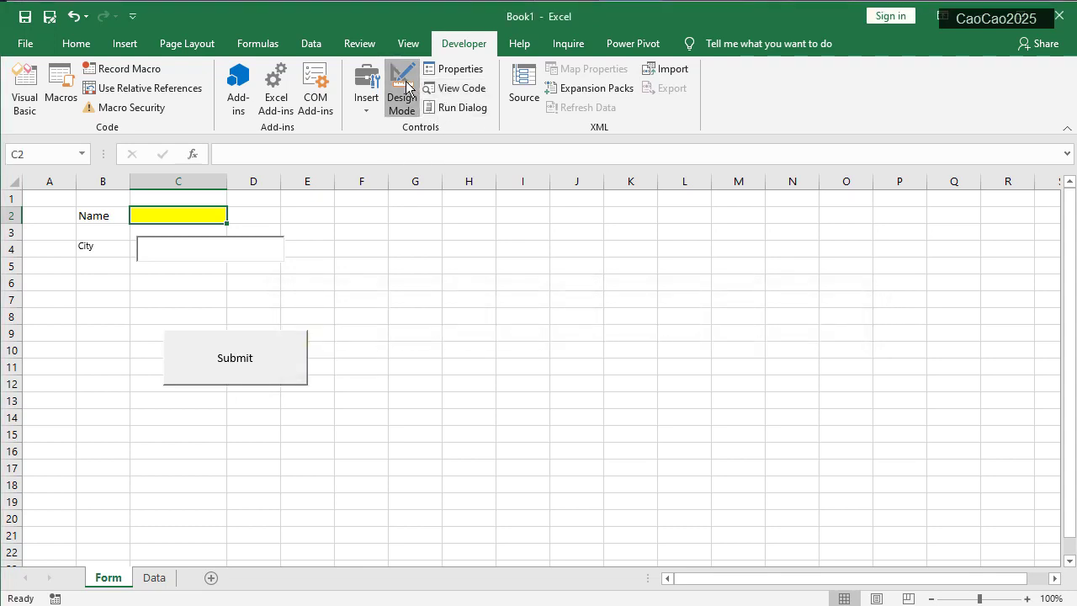
Move the Submit button up so it sits directly beneath the City text box
right_click(259, 363)
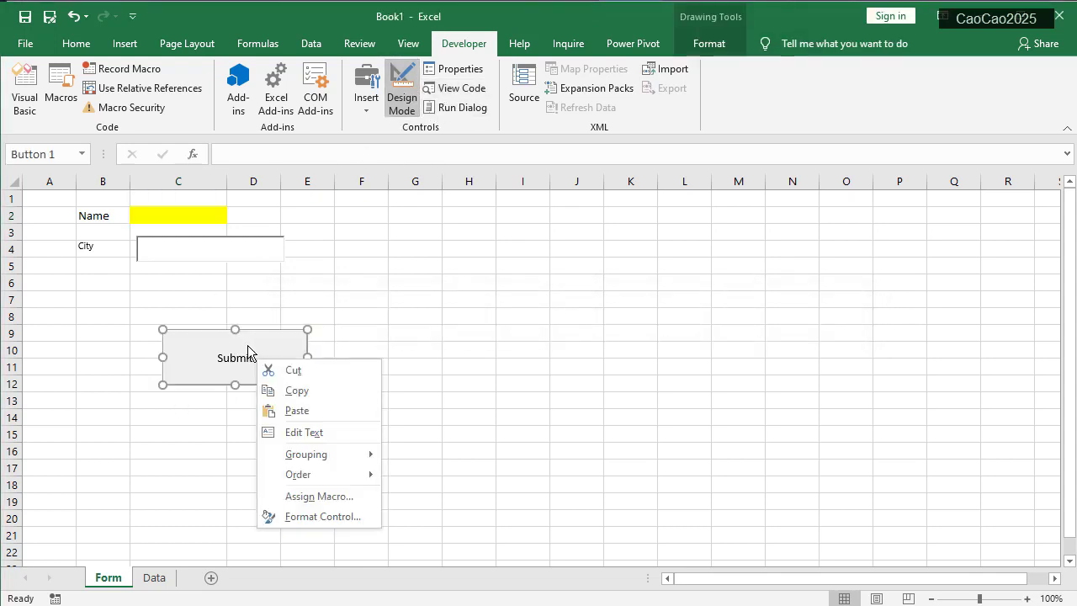
left_click(252, 321)
left_click_drag(264, 351, 235, 293)
Try to create a new Button1_Click macro through the Submit button's macro assignment
right_click(232, 301)
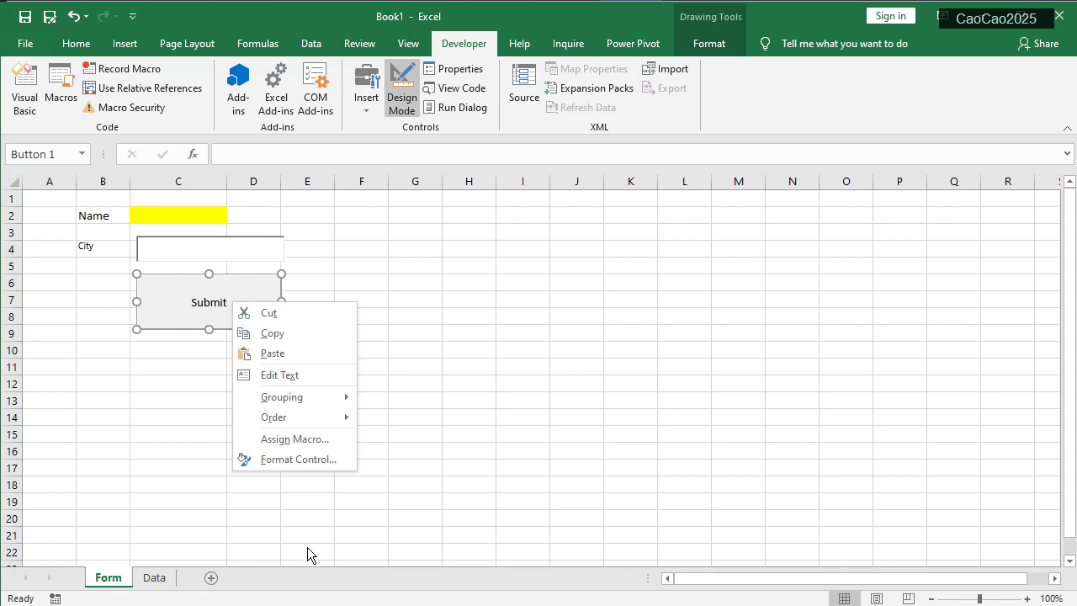
left_click(311, 441)
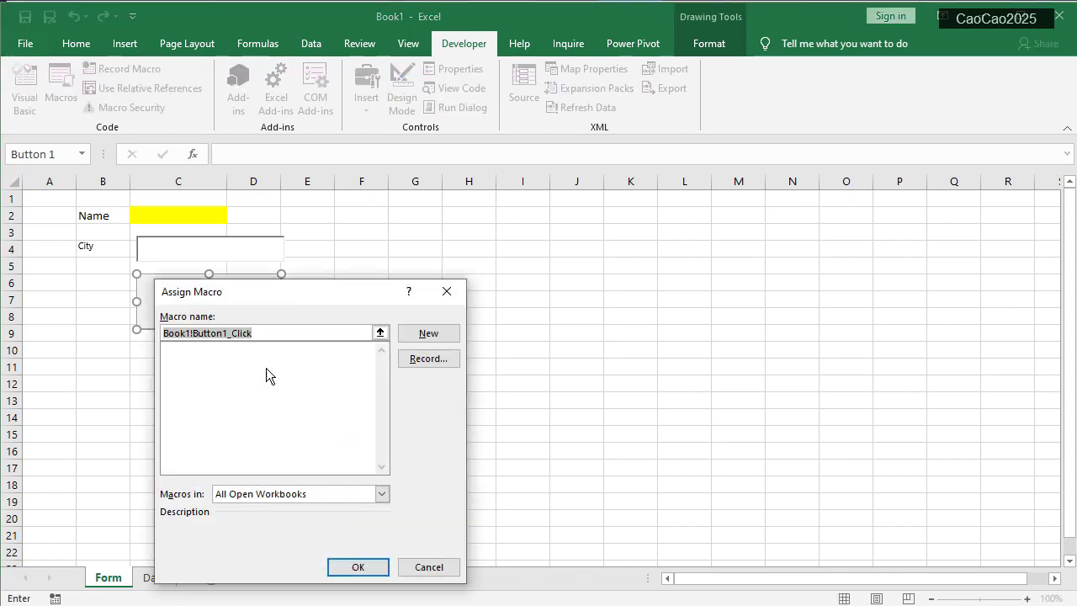
left_click(306, 494)
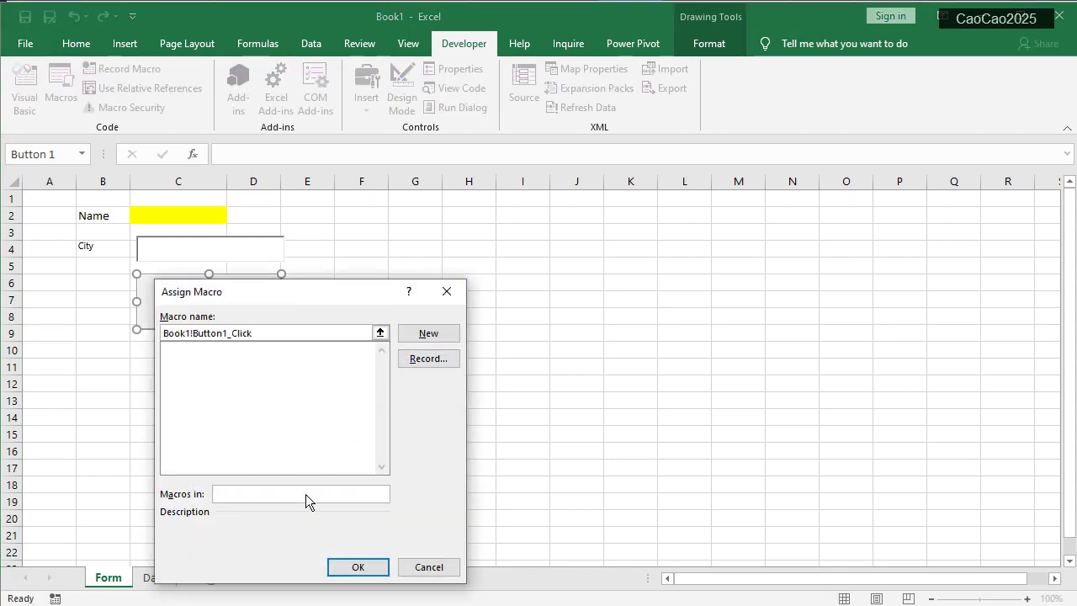
left_click(308, 503)
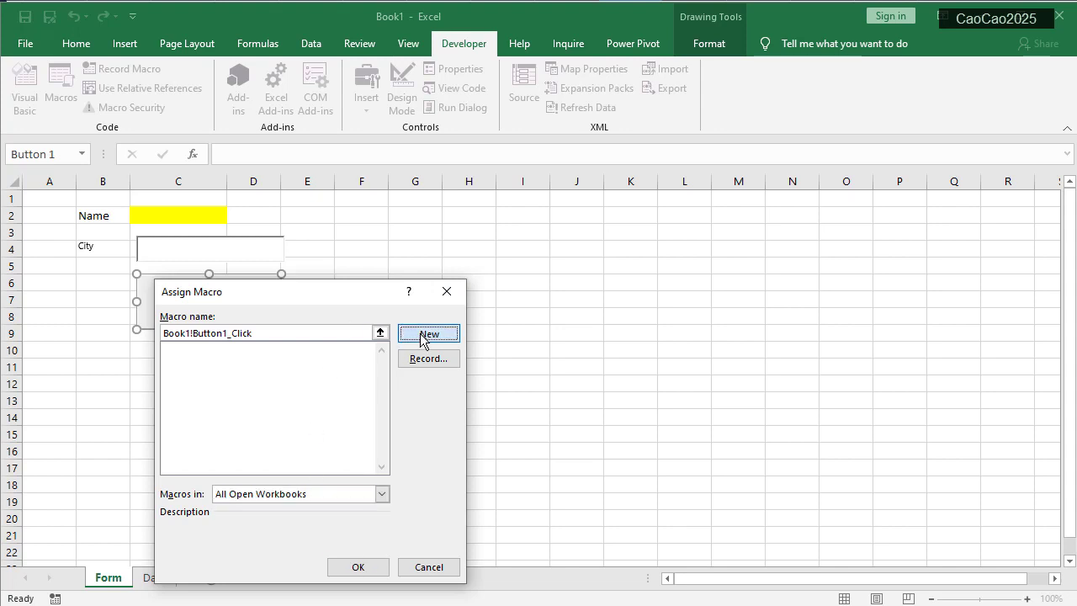
left_click(425, 336)
left_click(562, 364)
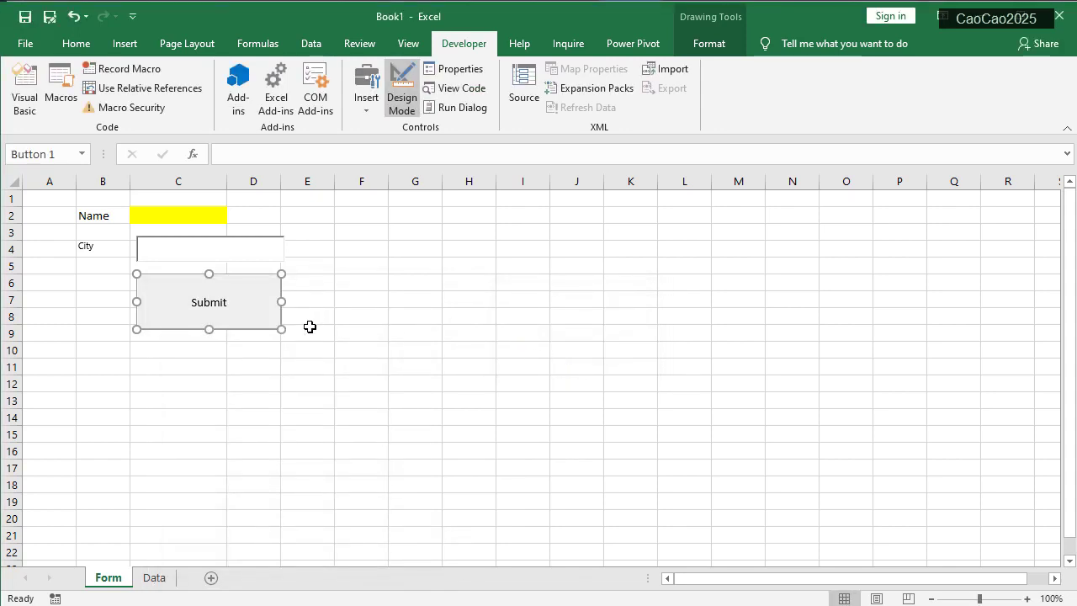
Record an empty Button1_Click macro for the Submit button and stop the recording immediately
right_click(264, 320)
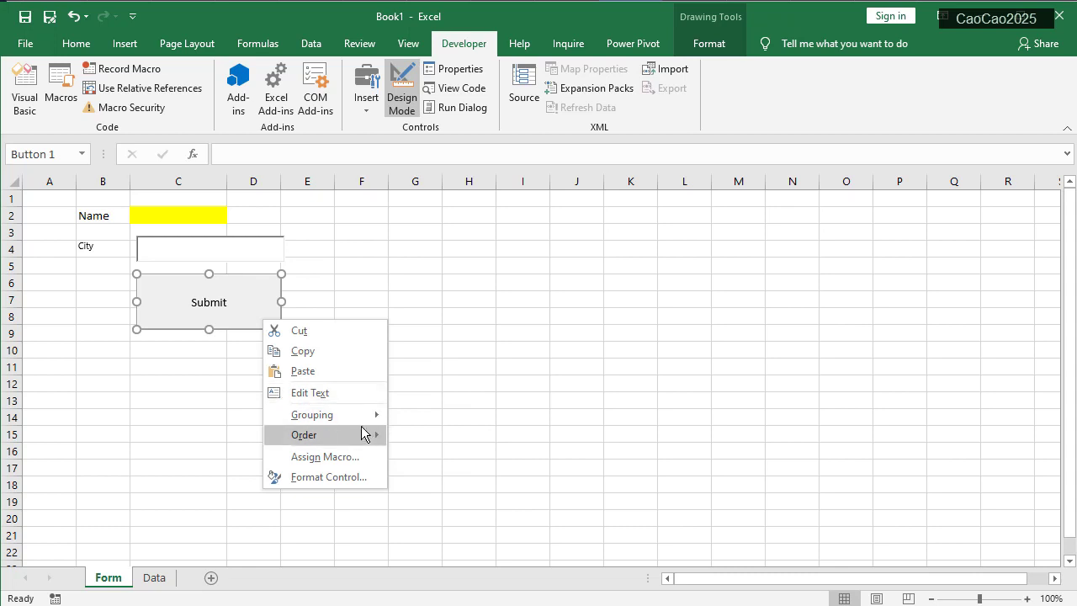
left_click(351, 457)
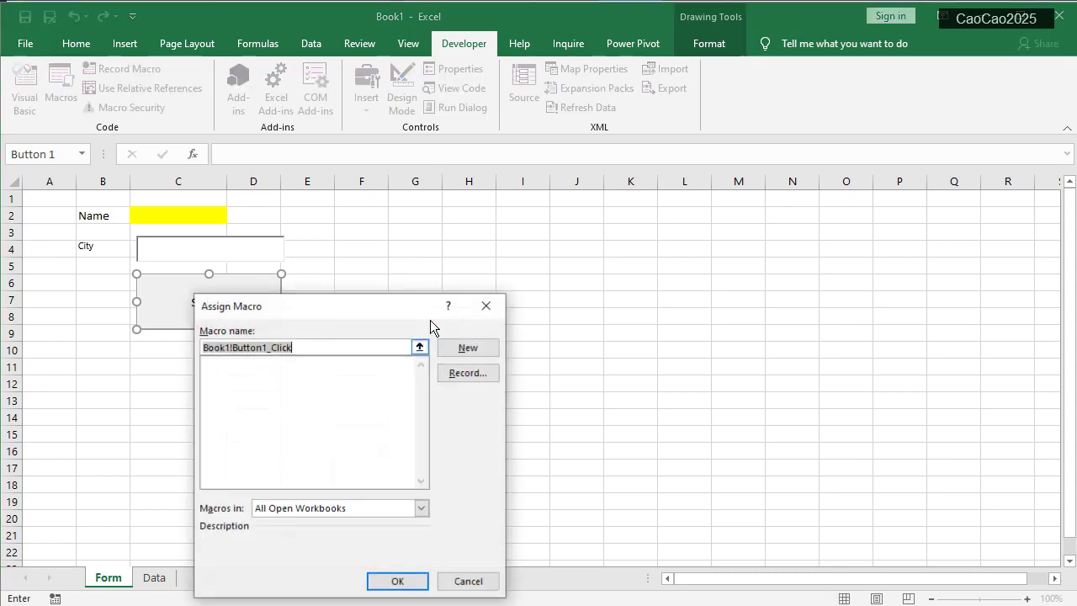
left_click(465, 373)
left_click(378, 553)
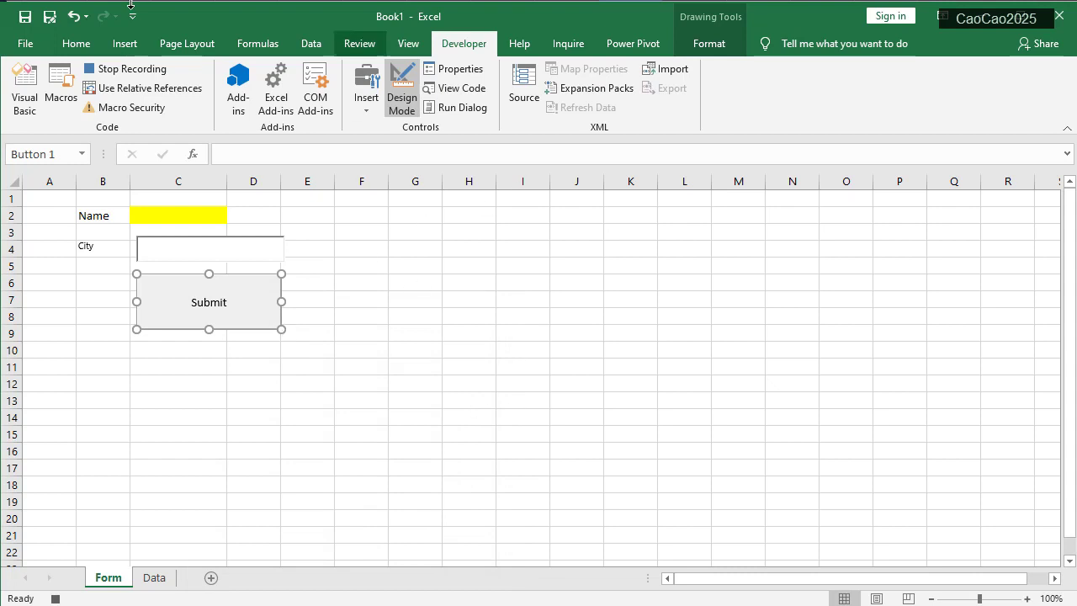
left_click(131, 69)
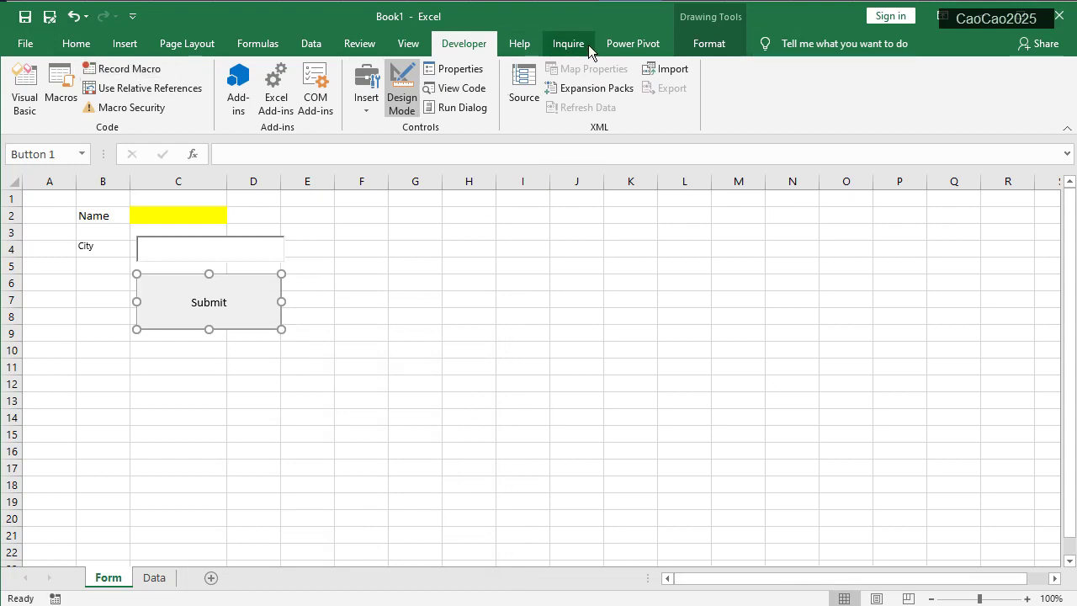
Open the code of Module1 in the Visual Basic editor
left_click(25, 91)
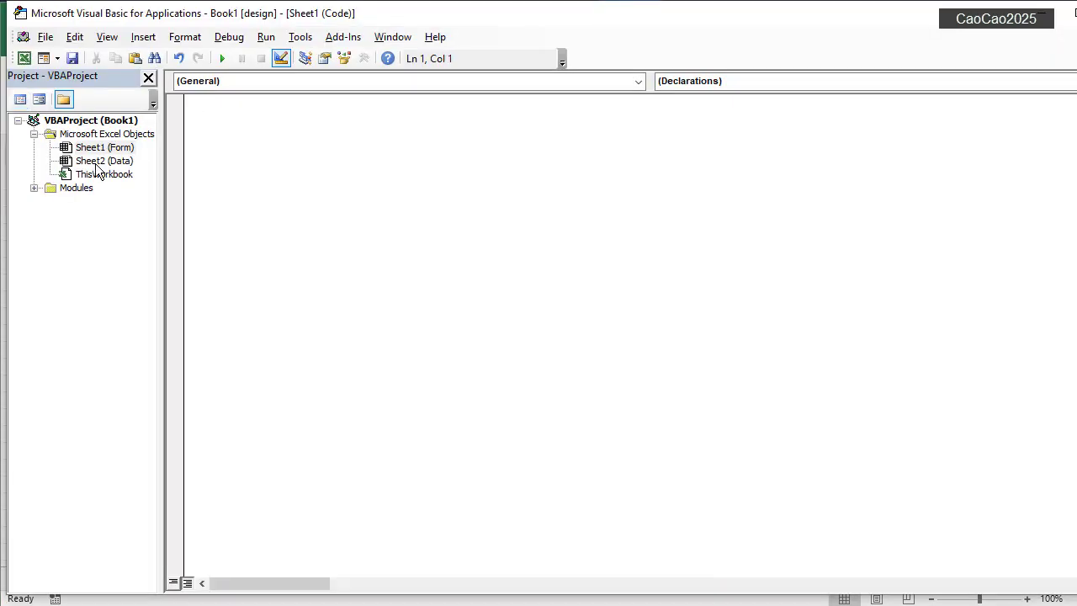
left_click(34, 188)
double_click(91, 201)
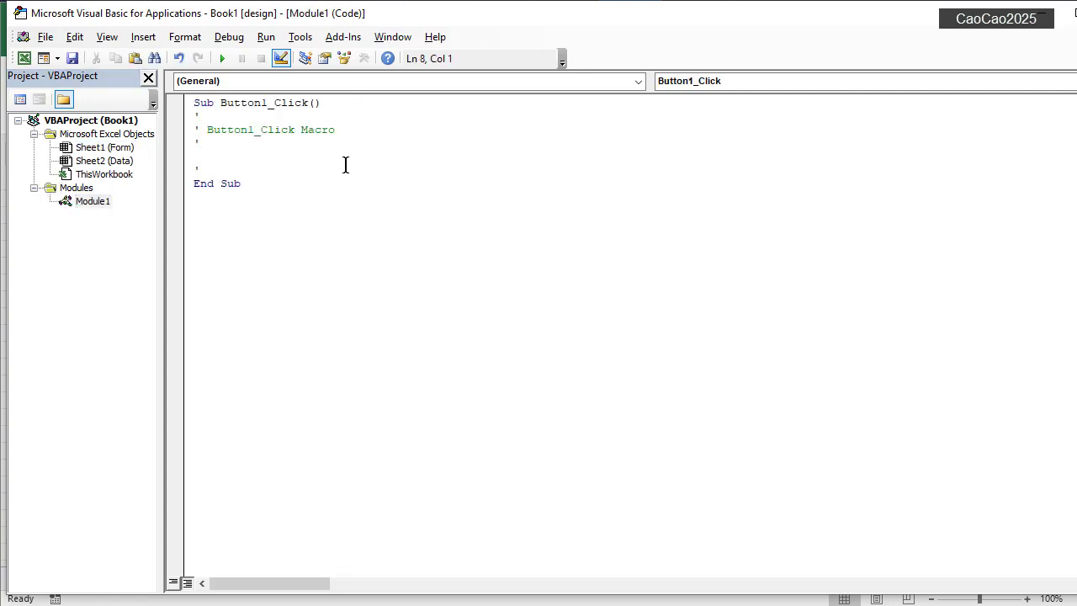
Delete the comment lines inside the Button1_Click macro, leaving blank lines for code
left_click_drag(337, 130, 218, 166)
left_click(193, 119)
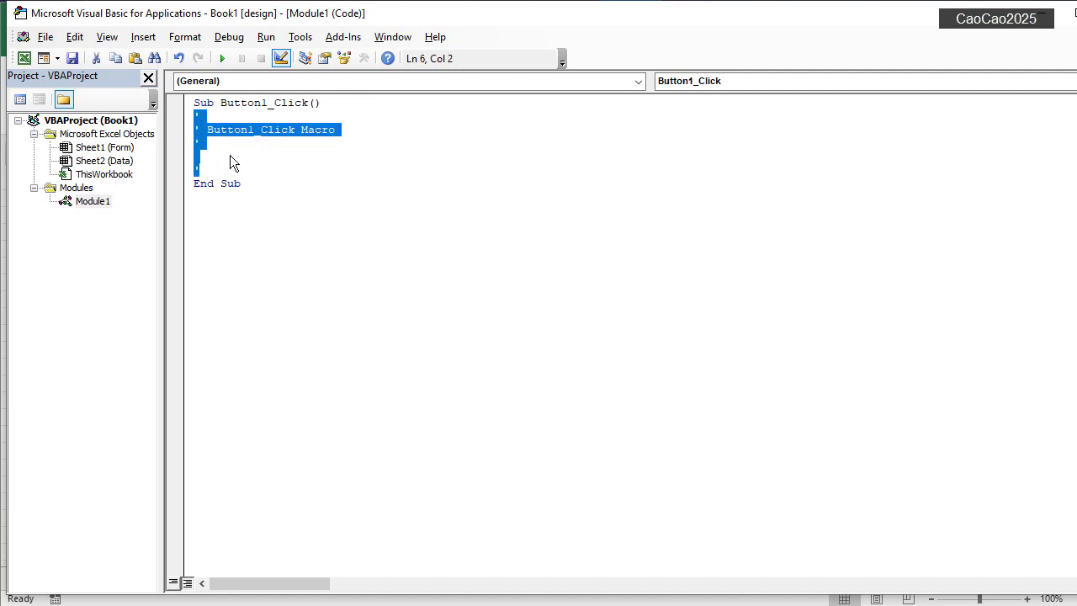
key("Delete")
key("Return")
key("Return")
key("Up")
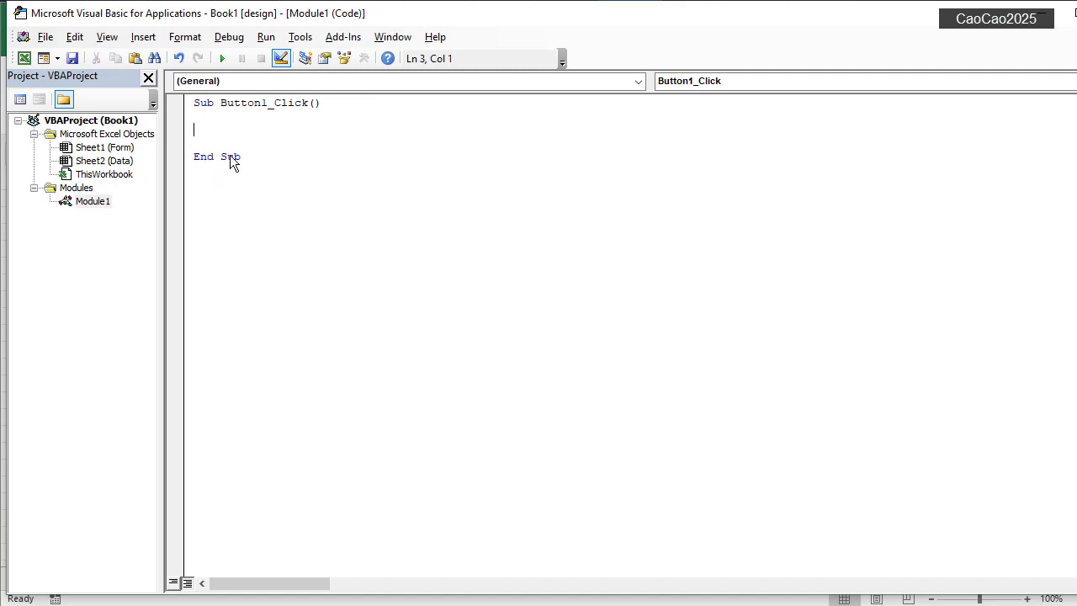
Replace everything in Module1 with the complete Button1_Click code copied from the untitled Notepad file
mouse_move(251, 599)
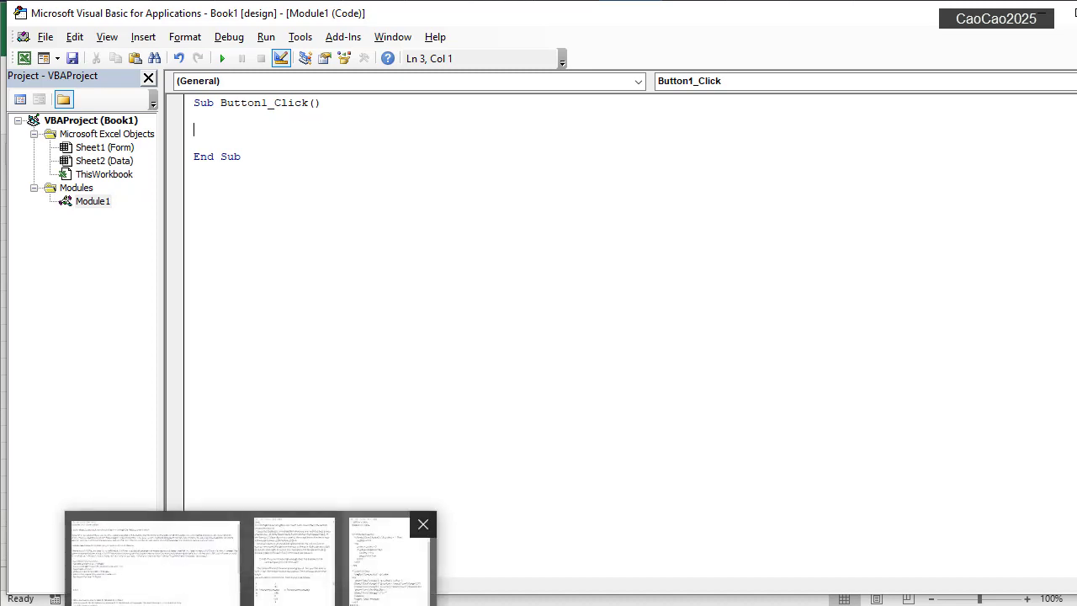
left_click(360, 584)
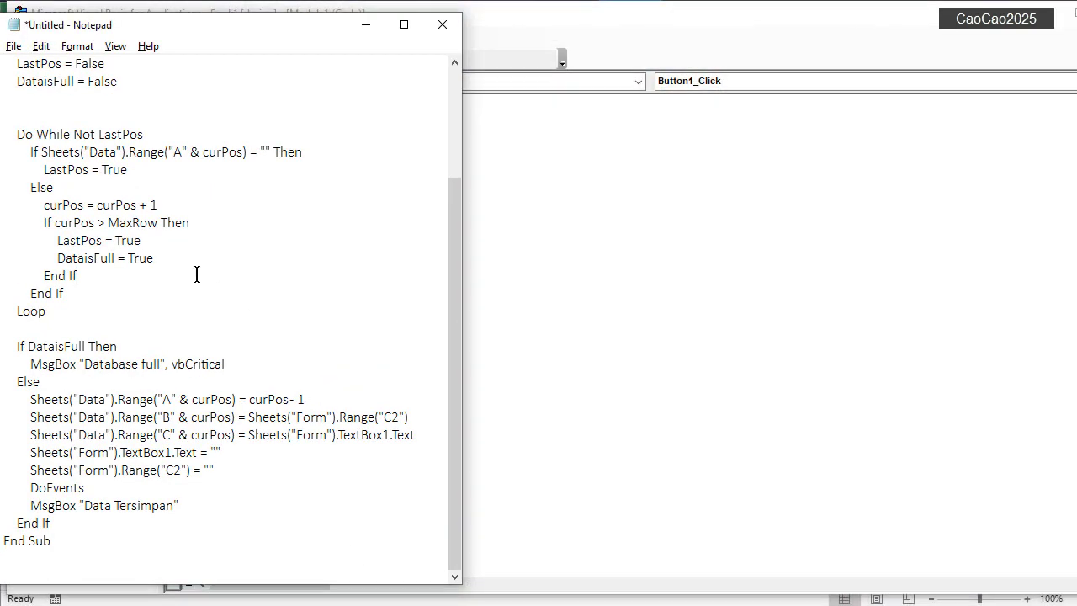
key("ctrl+a")
left_click(683, 264)
key("ctrl+a")
key("ctrl+v")
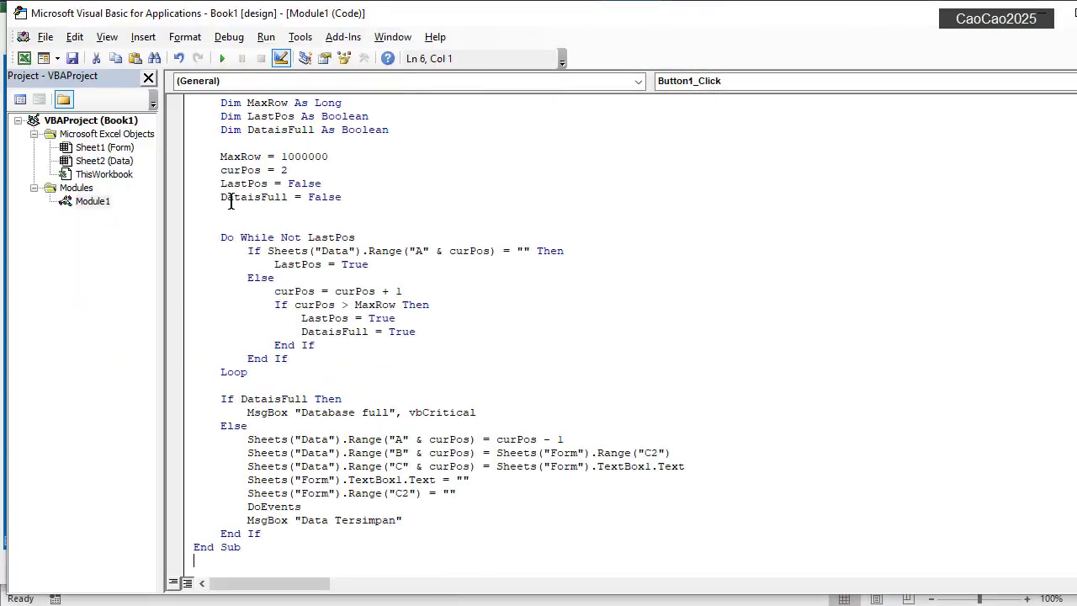
Examine the variable declarations and the MaxRow and curPos starting values in the Button1_Click macro
key("ctrl+Home")
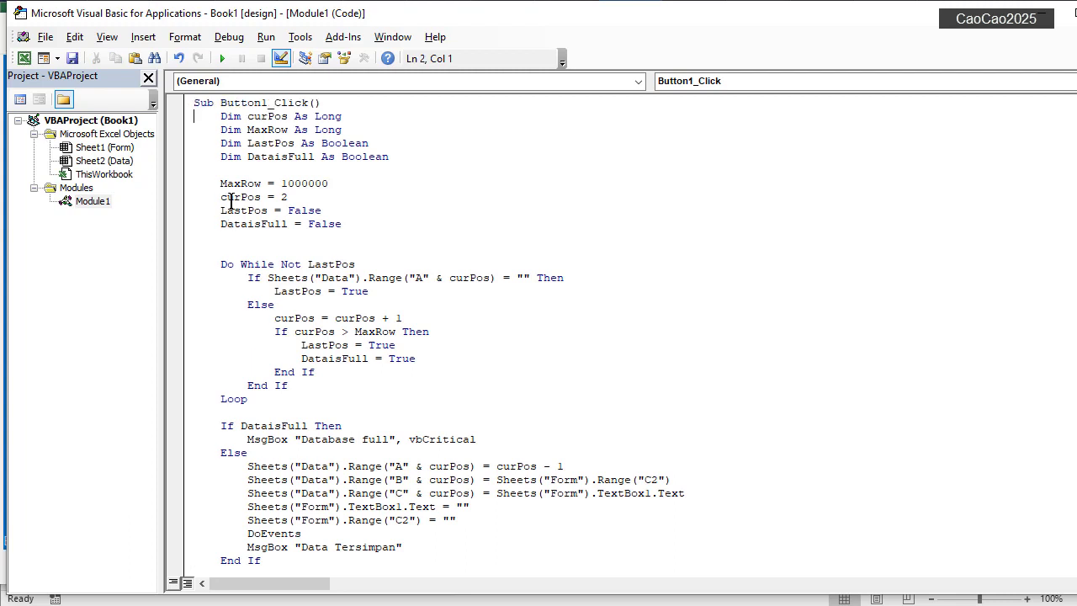
key("shift+Down")
key("shift+Down")
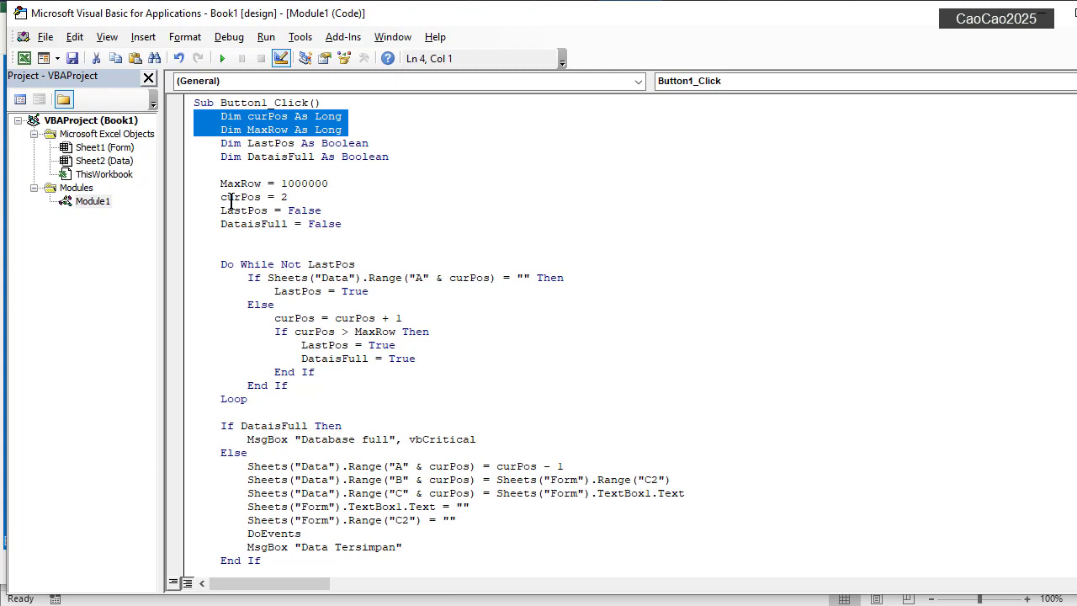
key("shift+Down")
key("shift+Down")
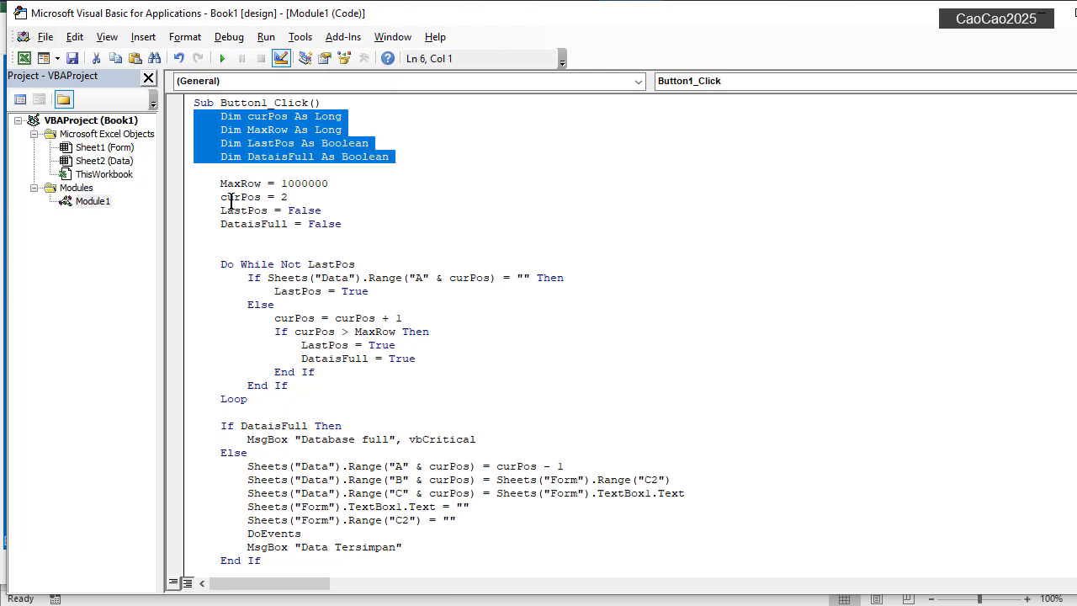
key("Down")
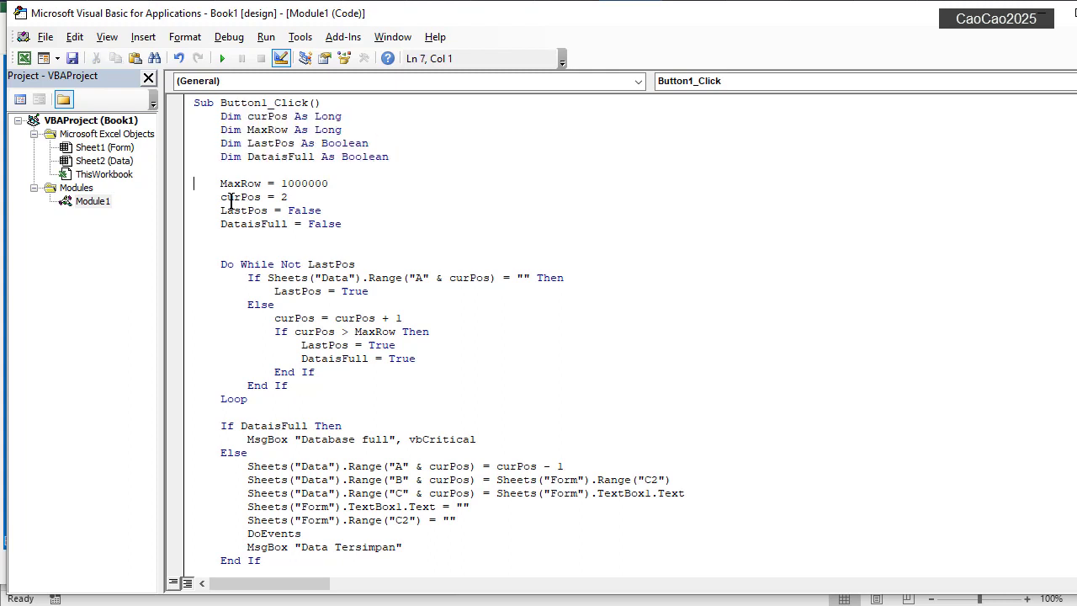
key("shift+Down")
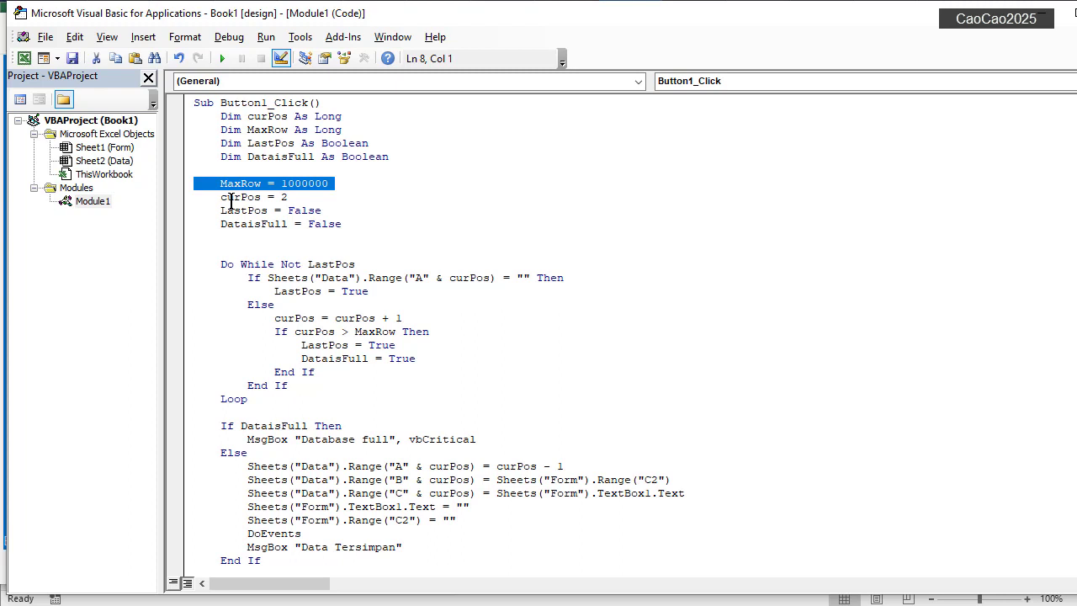
key("Right")
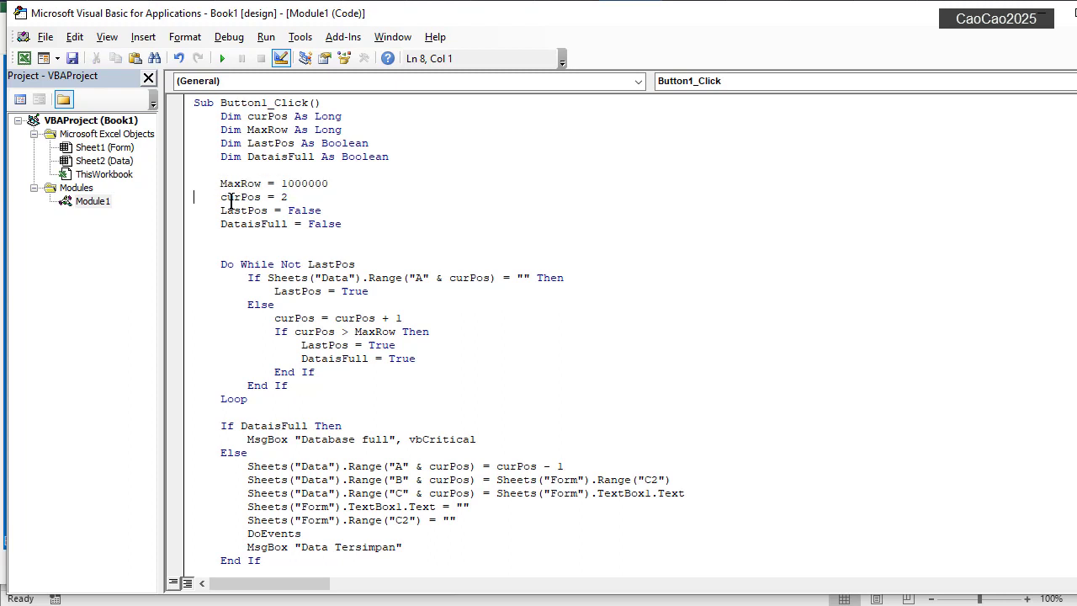
key("shift+Down")
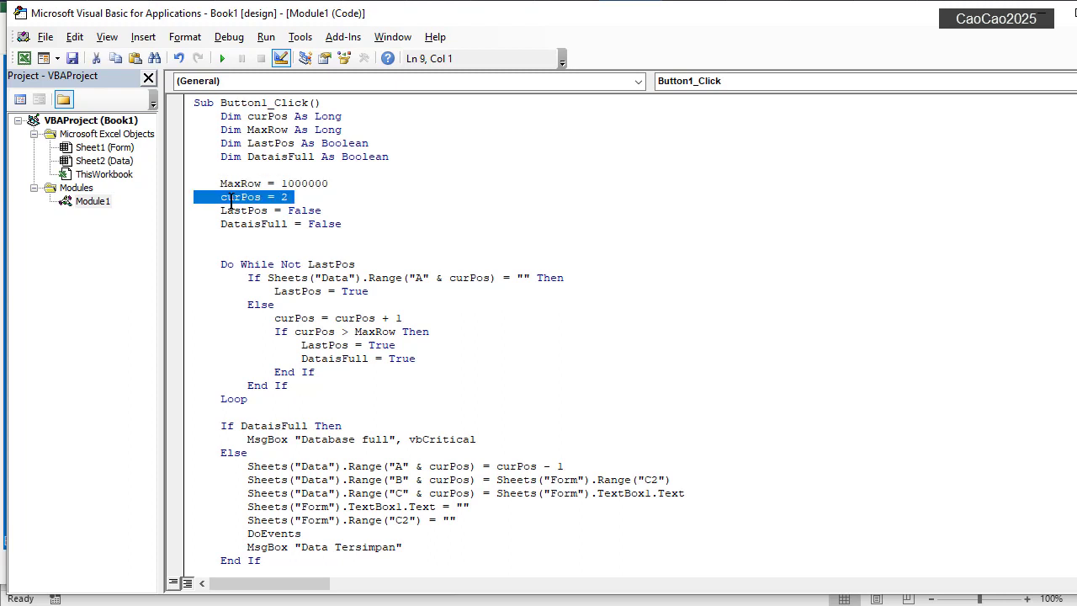
key("Right")
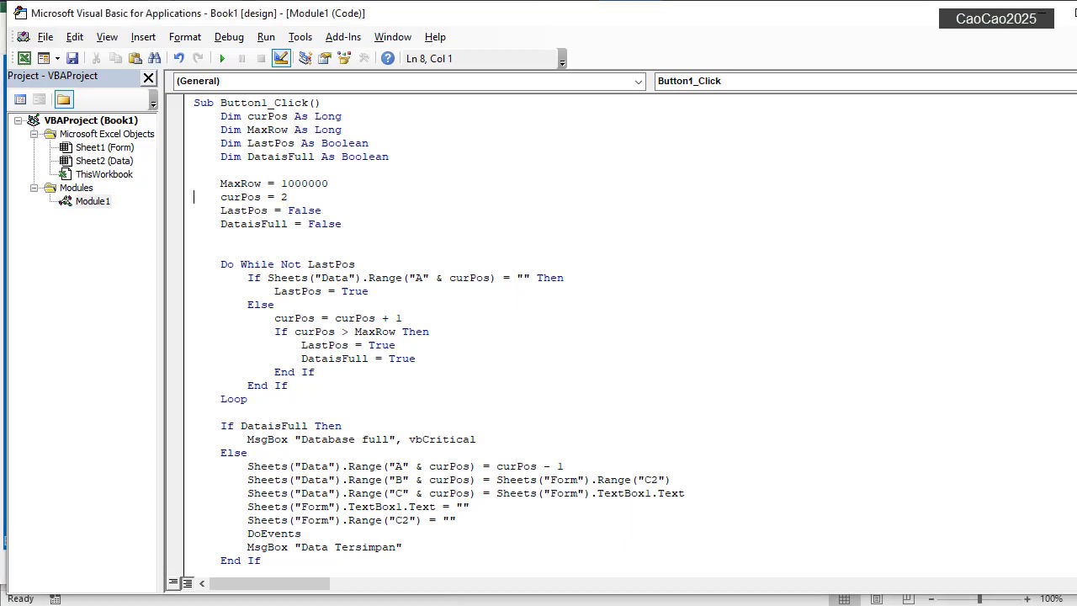
Compare the Data sheet's columns with the macro line that writes Form cell C2 to column B
key("alt+F11")
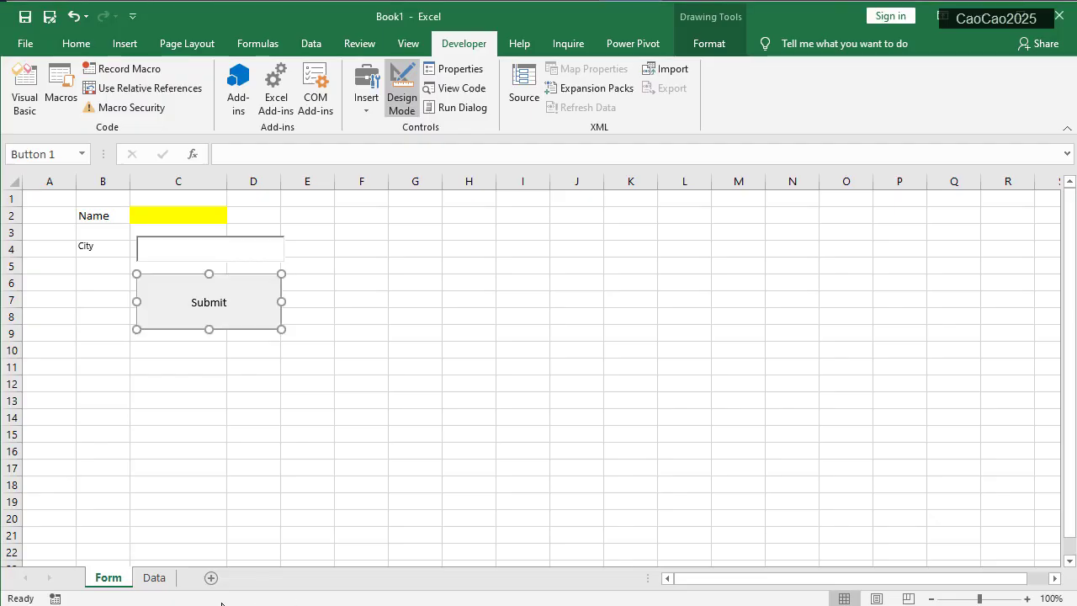
left_click(155, 579)
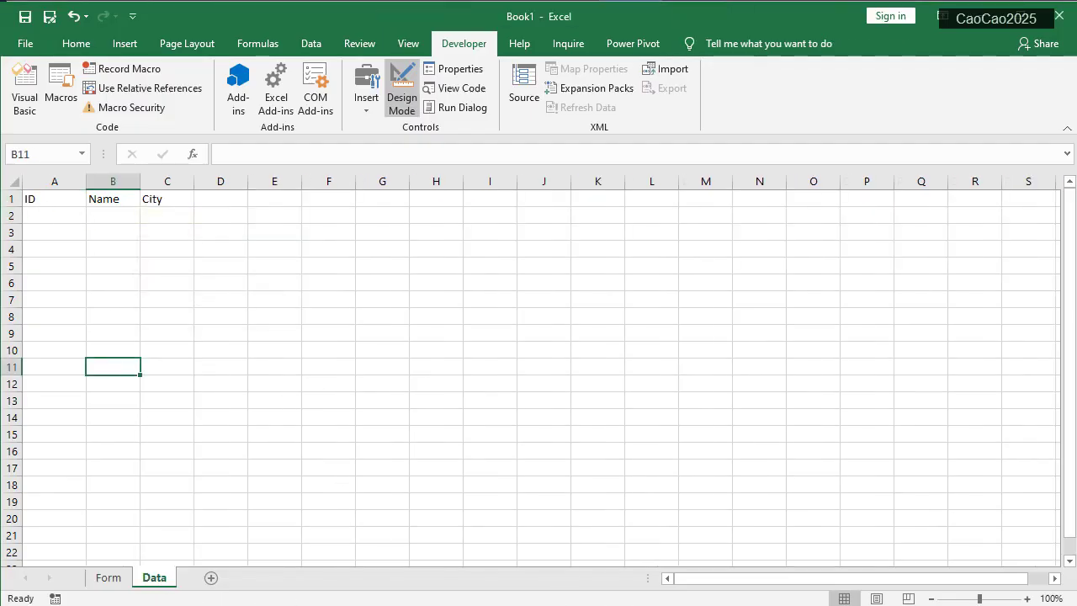
key("alt+F11")
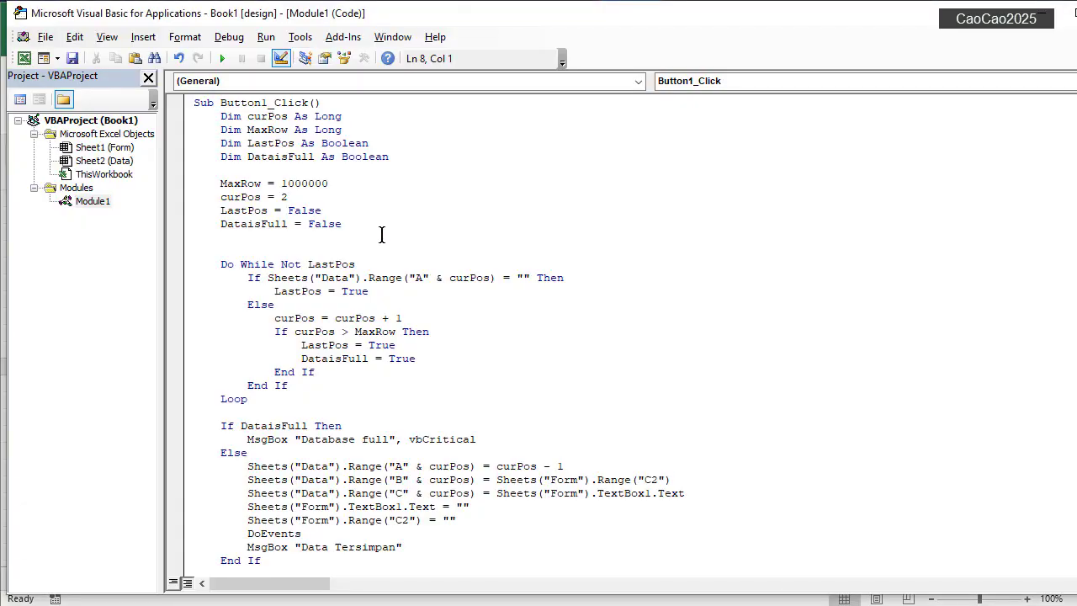
left_click(325, 223)
left_click_drag(247, 478, 695, 479)
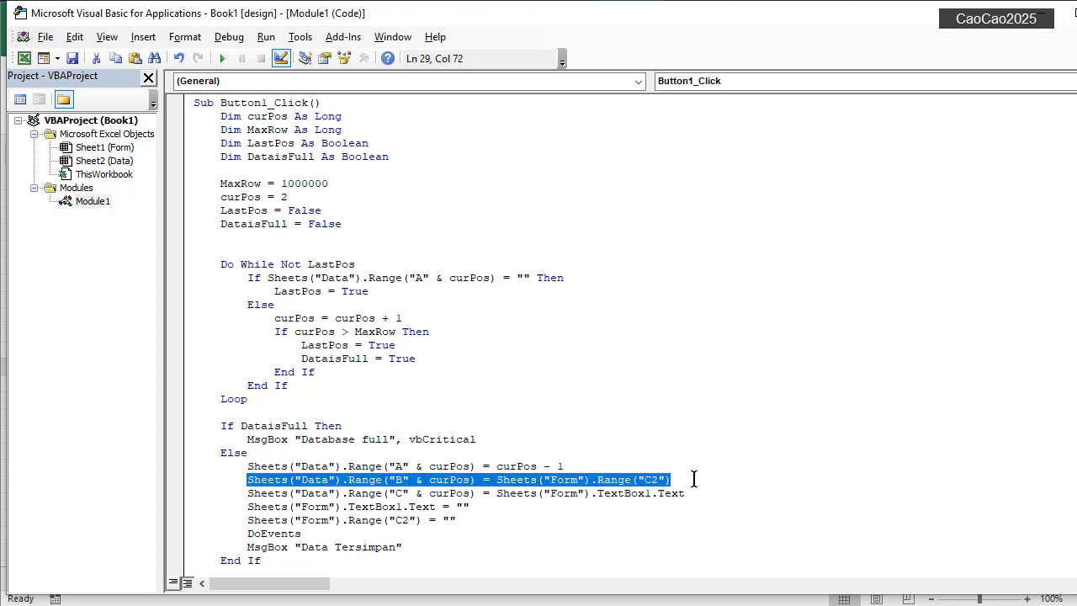
key("alt+F11")
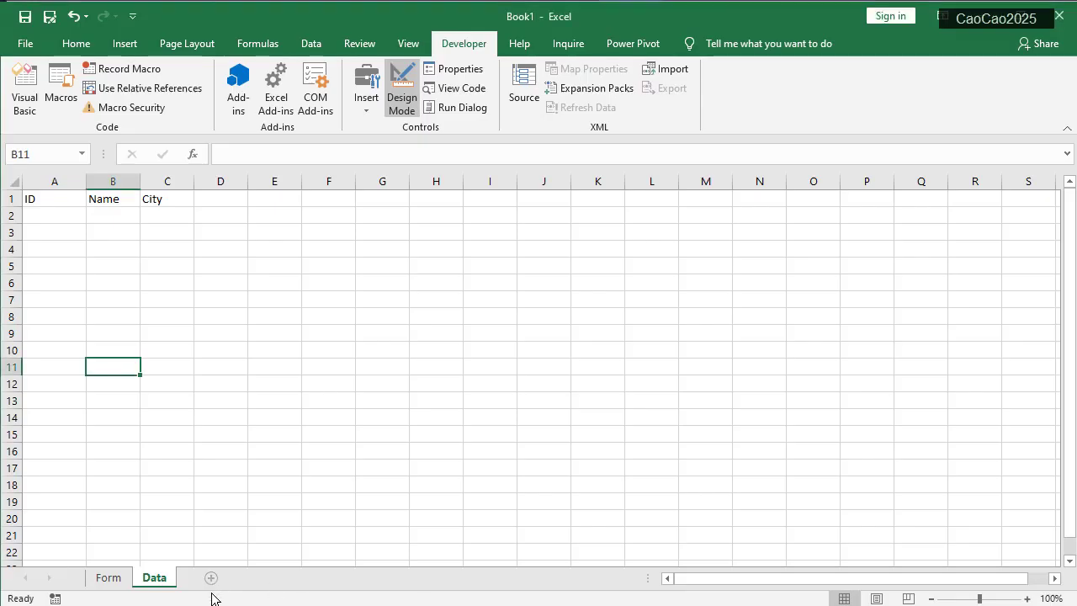
Compare the macro line that writes TextBox1 text to Data column C with the City text box's name in its properties
left_click(103, 577)
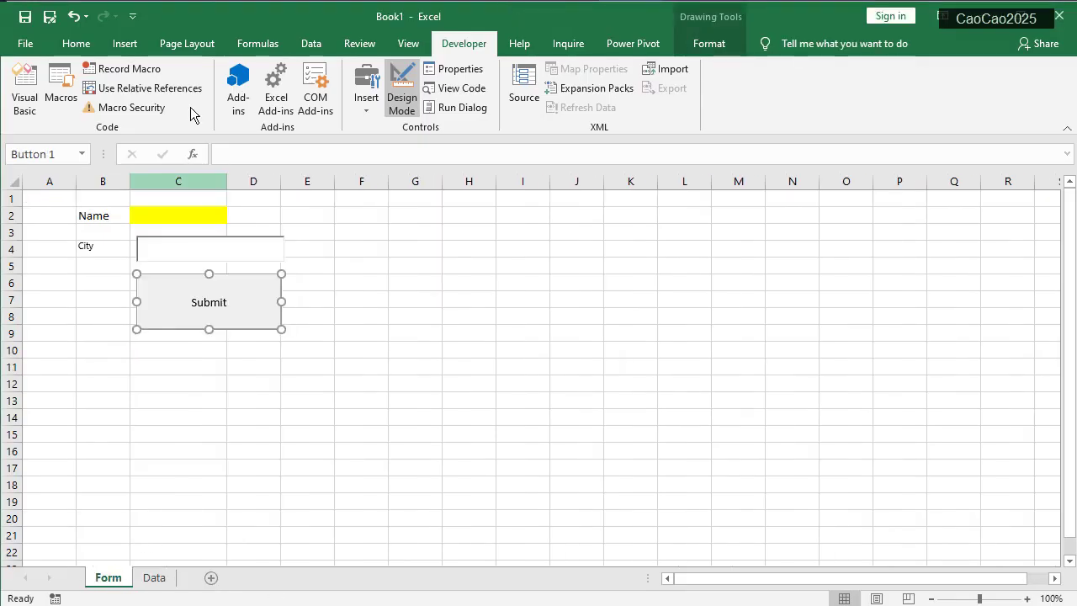
left_click(166, 210)
key("alt+F11")
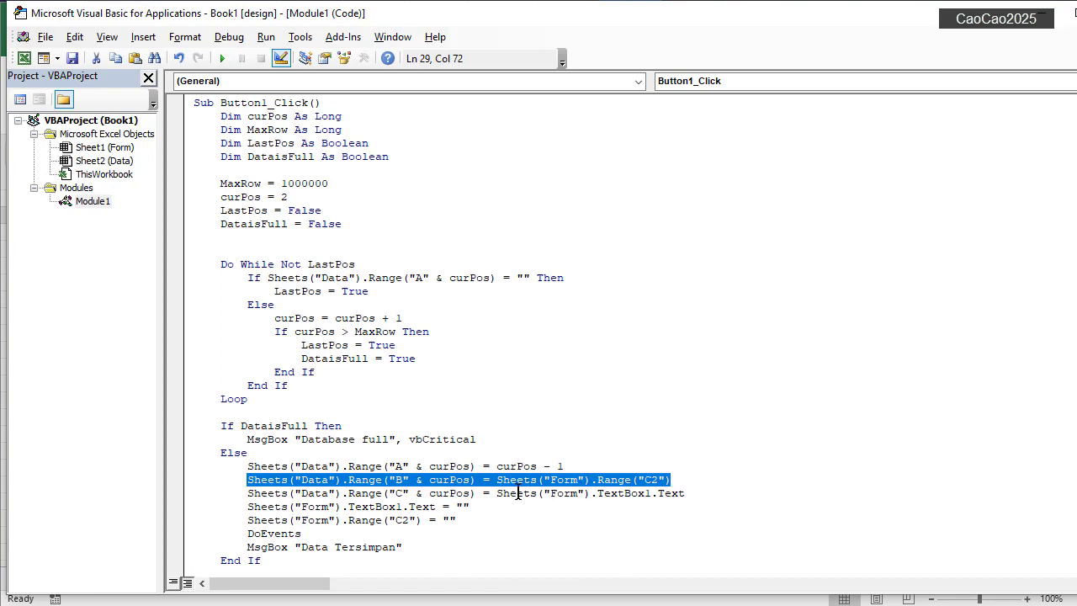
left_click_drag(509, 493, 587, 493)
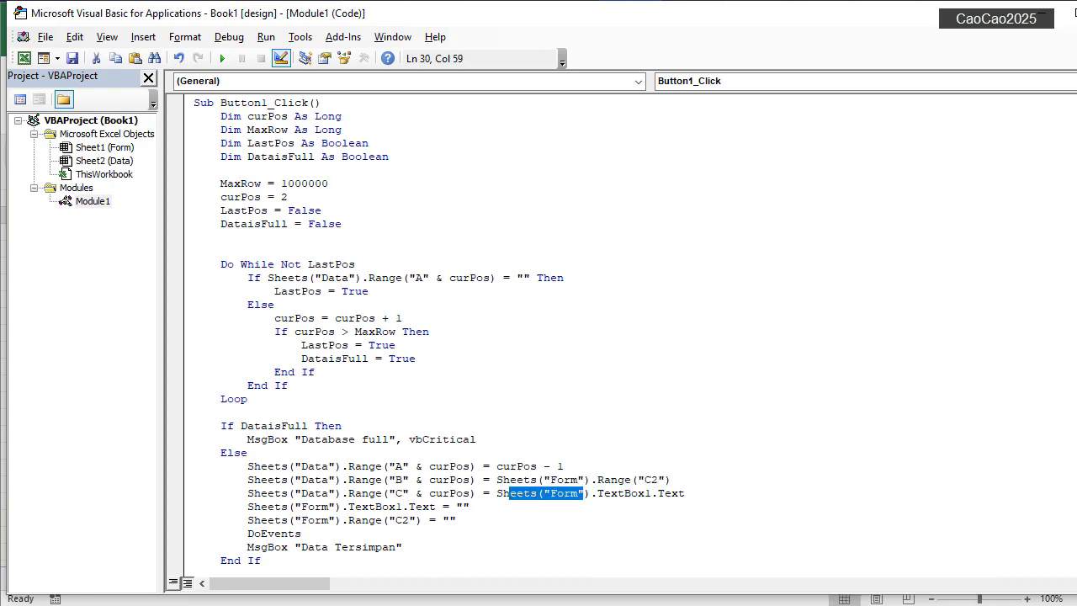
key("alt+F11")
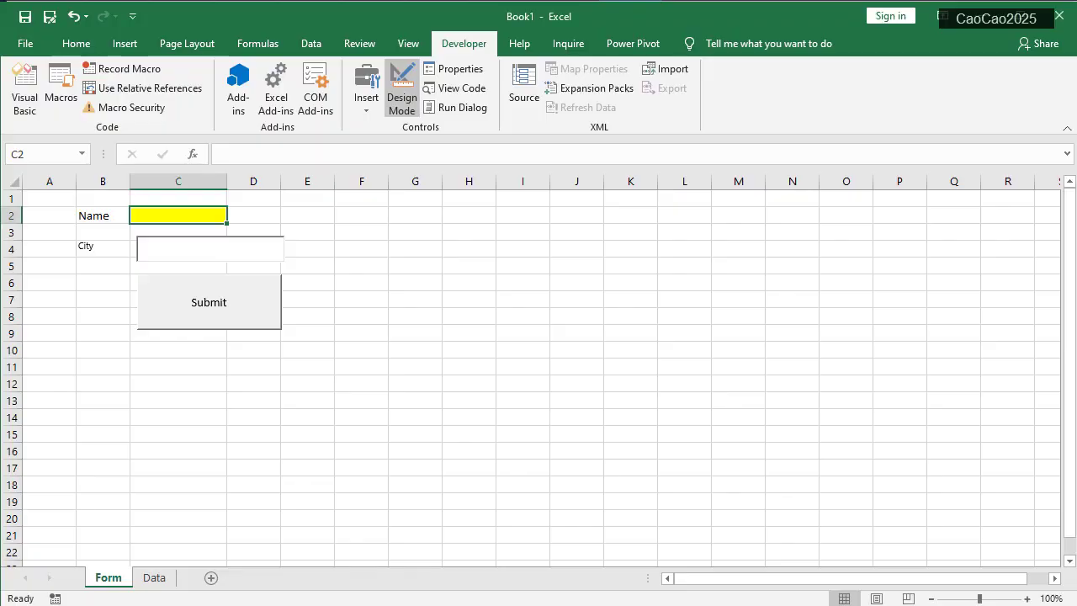
right_click(172, 243)
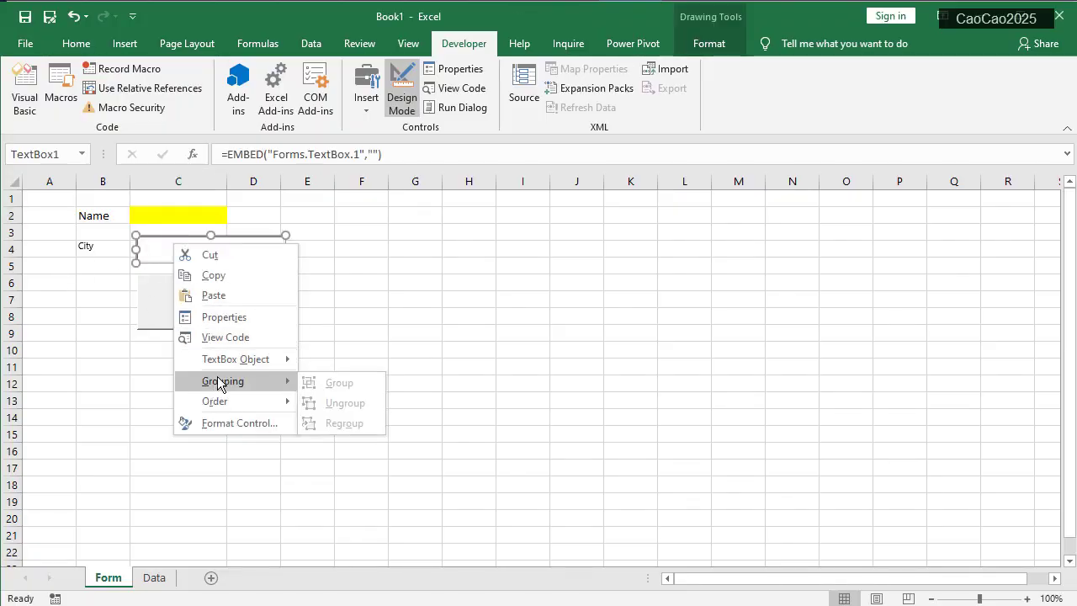
left_click(229, 317)
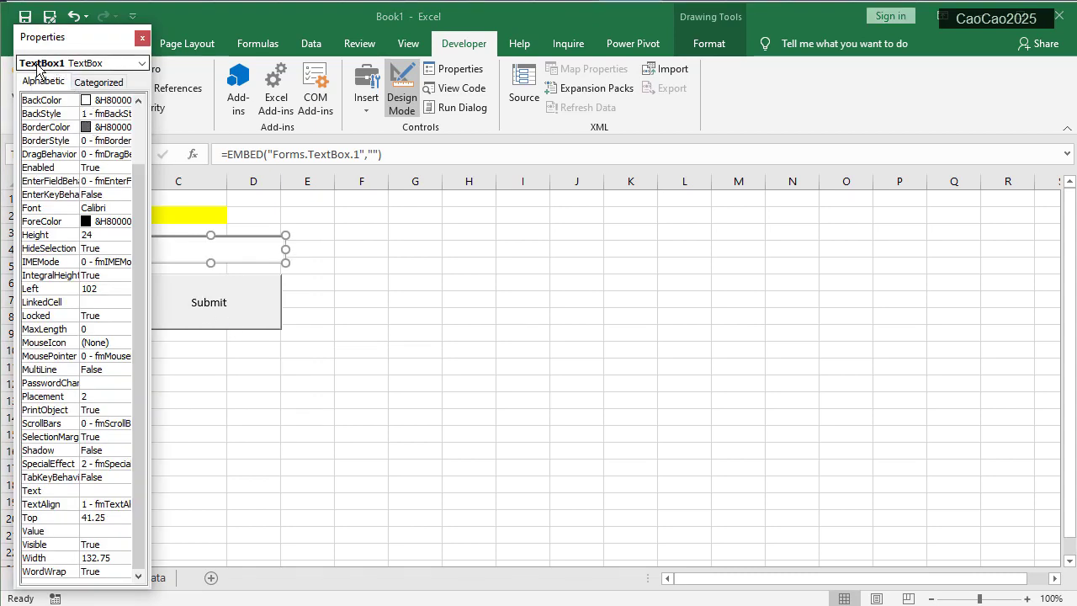
left_click_drag(137, 180, 129, 96)
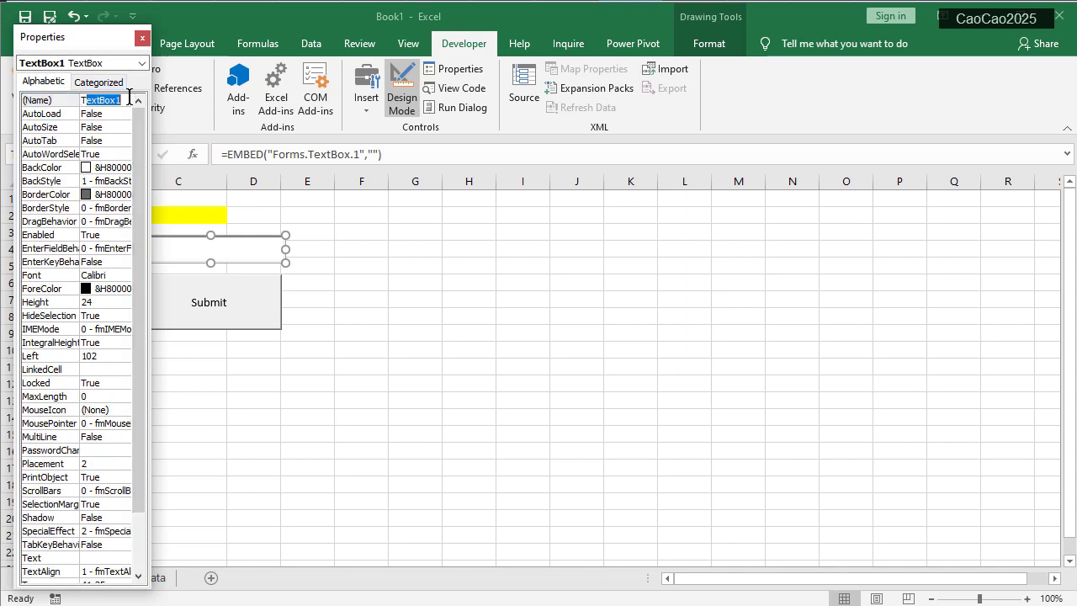
left_click(142, 39)
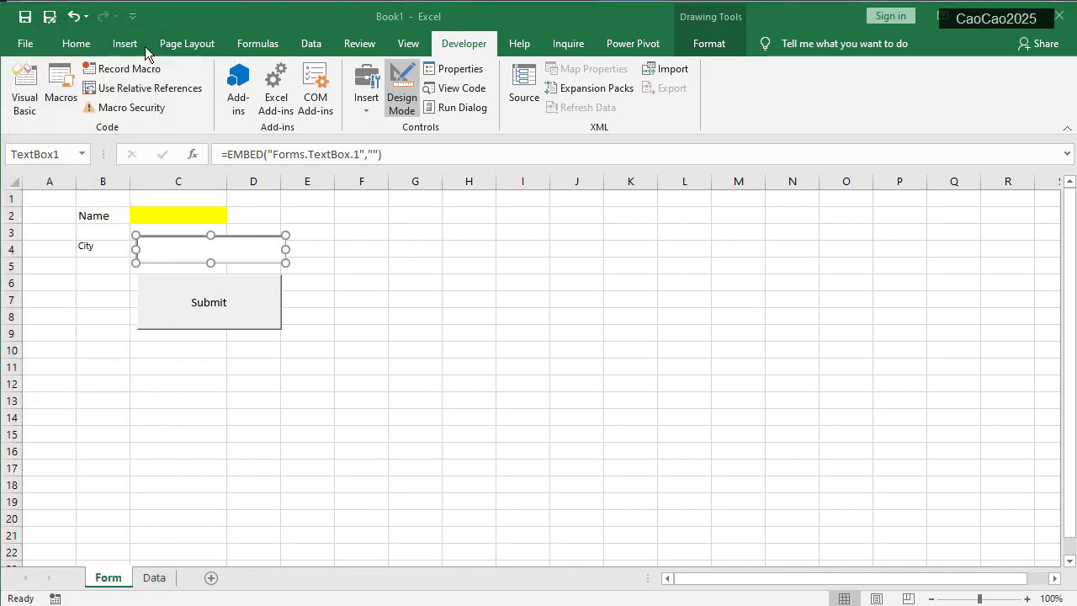
key("alt+F11")
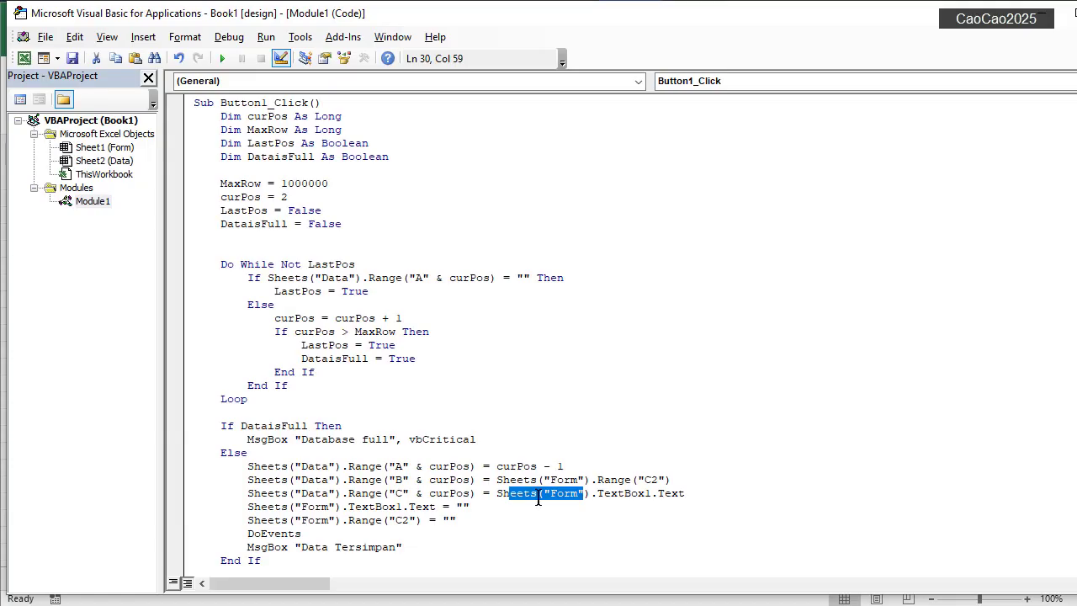
Examine the macro lines that clear the text box and cell C2, the DoEvents line, and the closing message box line
scroll(453, 441, "down", 1)
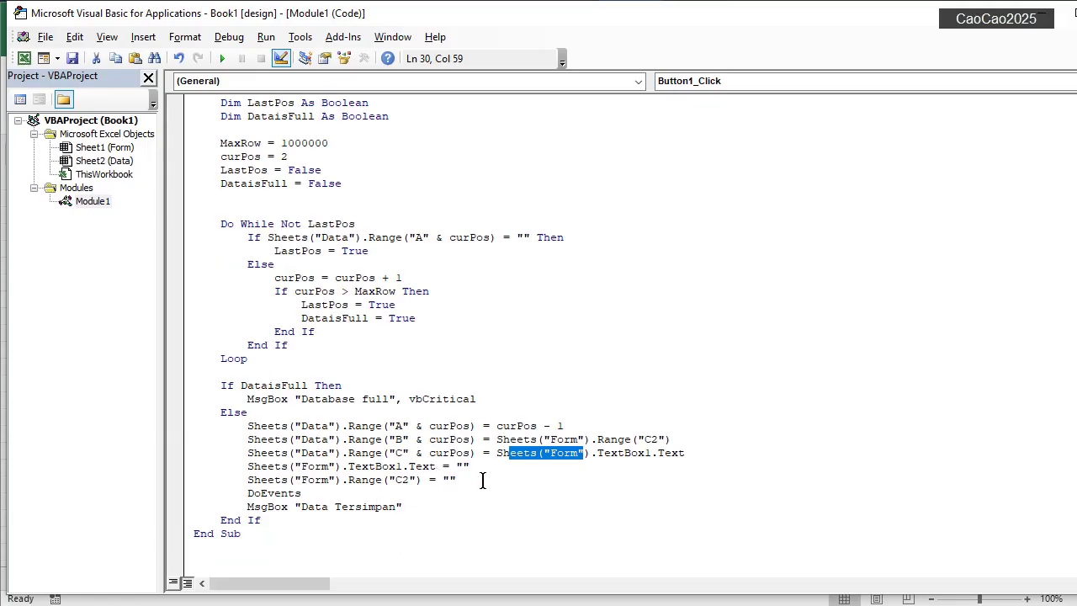
left_click_drag(482, 480, 175, 465)
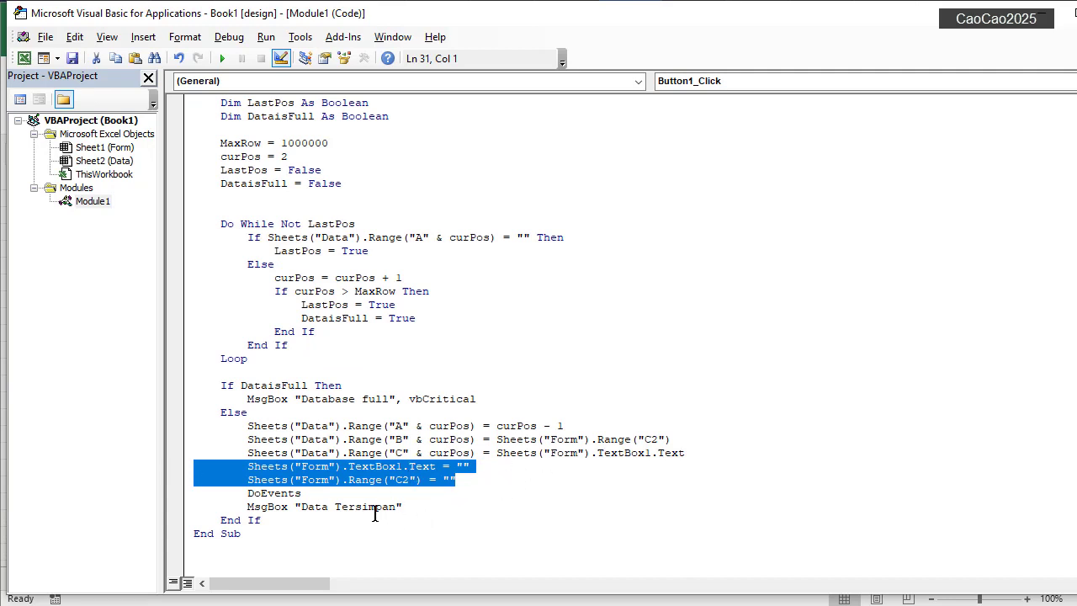
left_click_drag(328, 493, 190, 494)
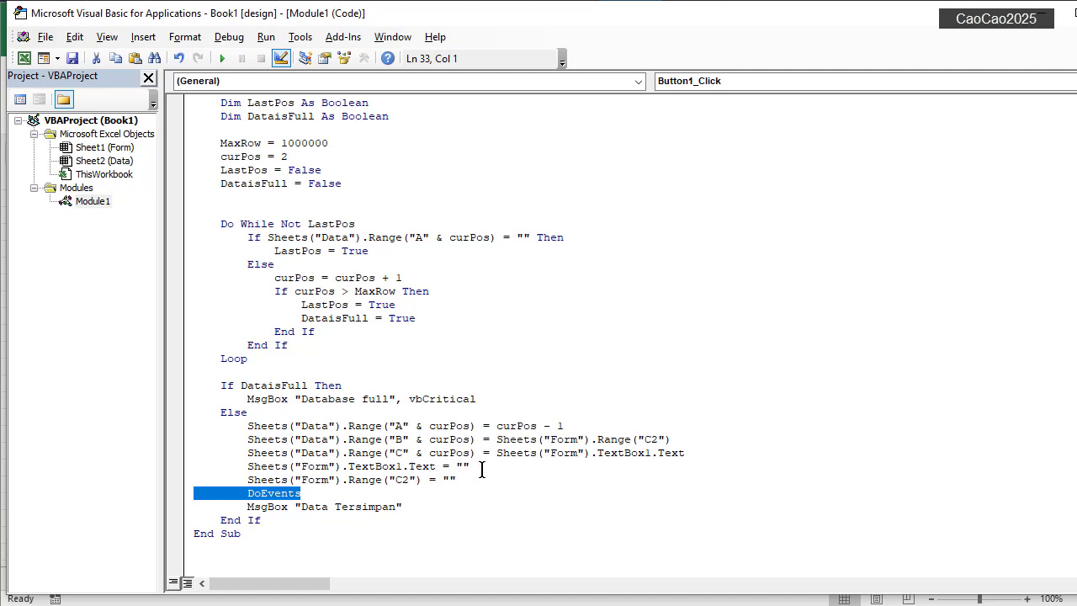
left_click_drag(496, 477, 196, 472)
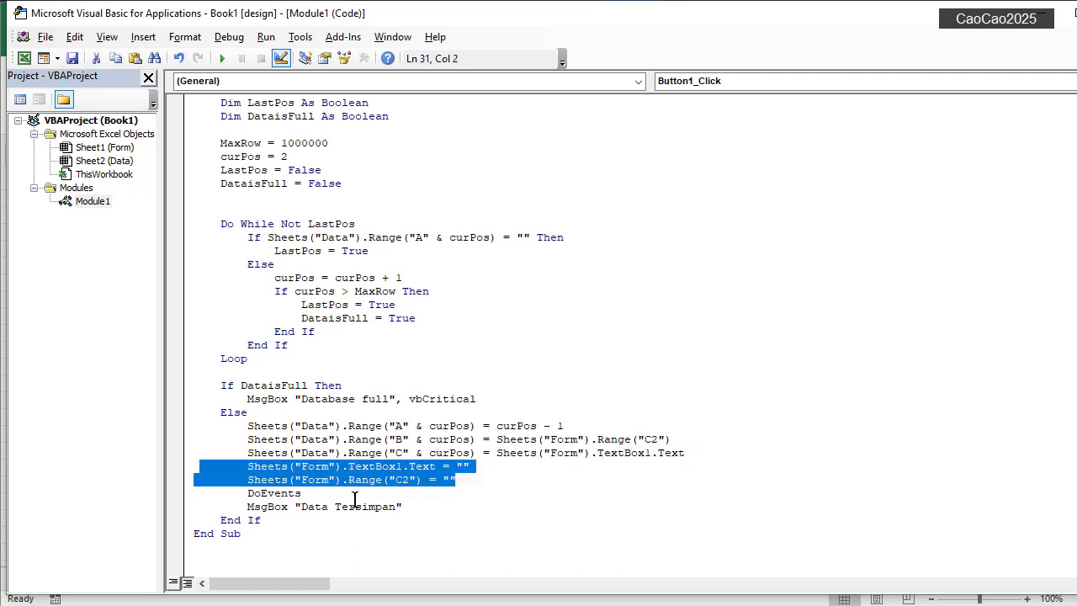
left_click_drag(407, 506, 212, 501)
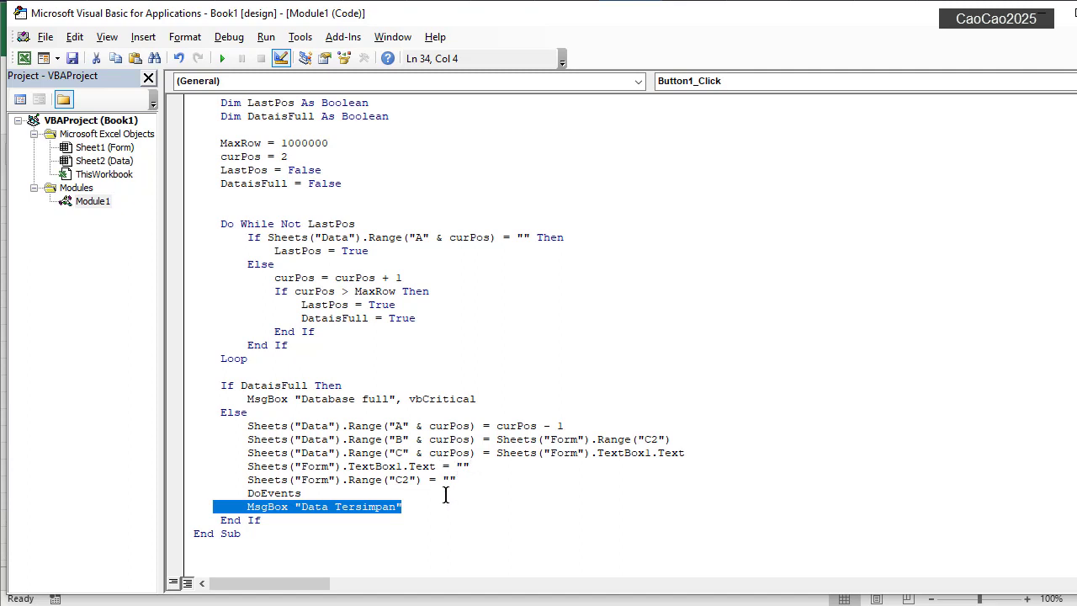
left_click_drag(438, 507, 240, 505)
double_click(250, 496)
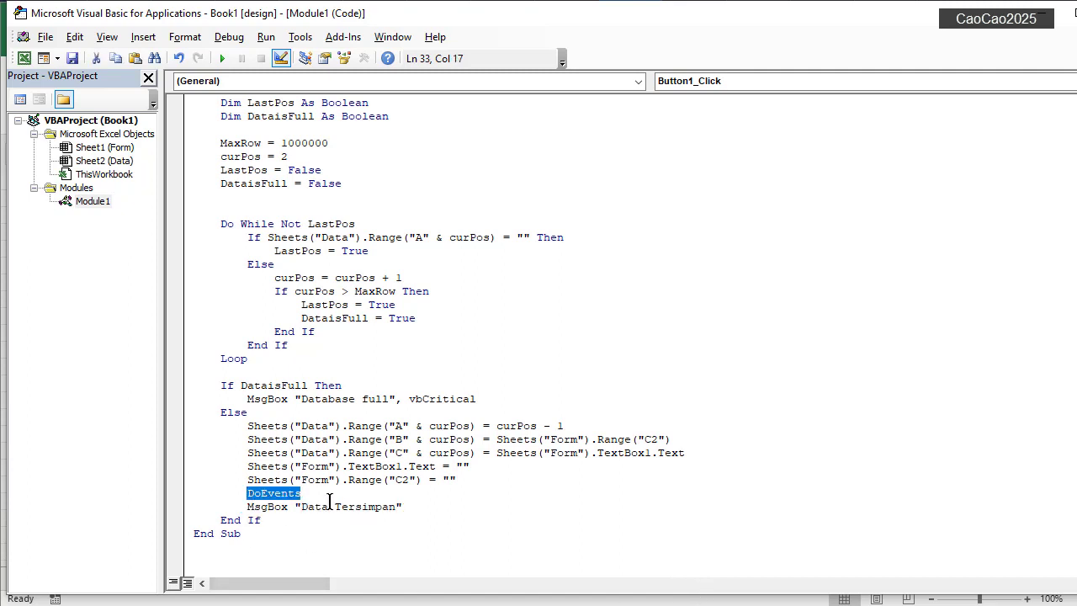
left_click_drag(478, 481, 168, 467)
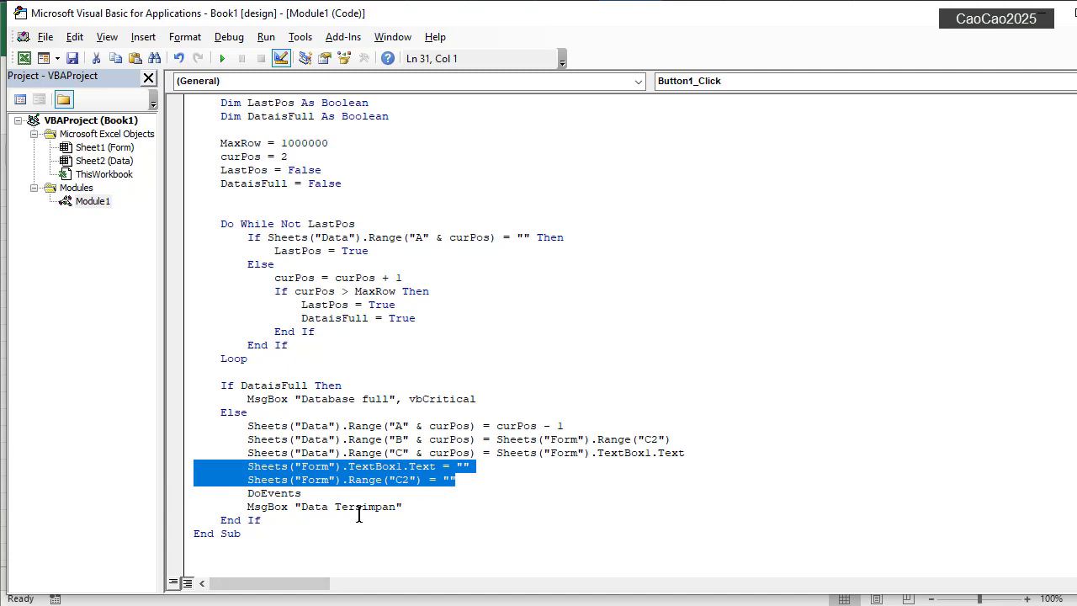
left_click_drag(419, 511, 162, 510)
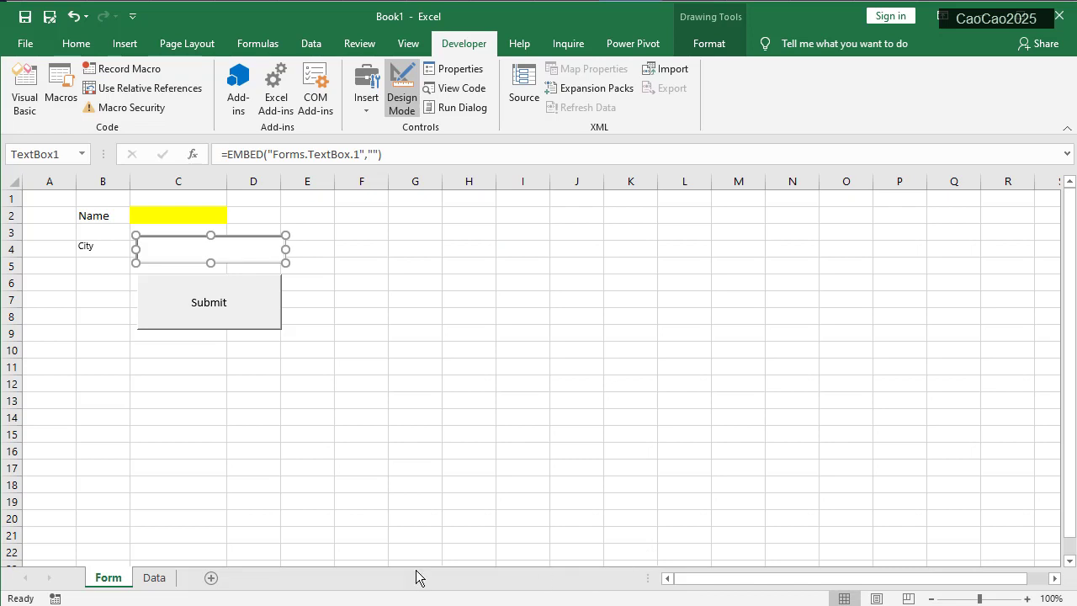
Enter a sample name in the Form sheet's yellow Name cell and turn off Design Mode
left_click(152, 578)
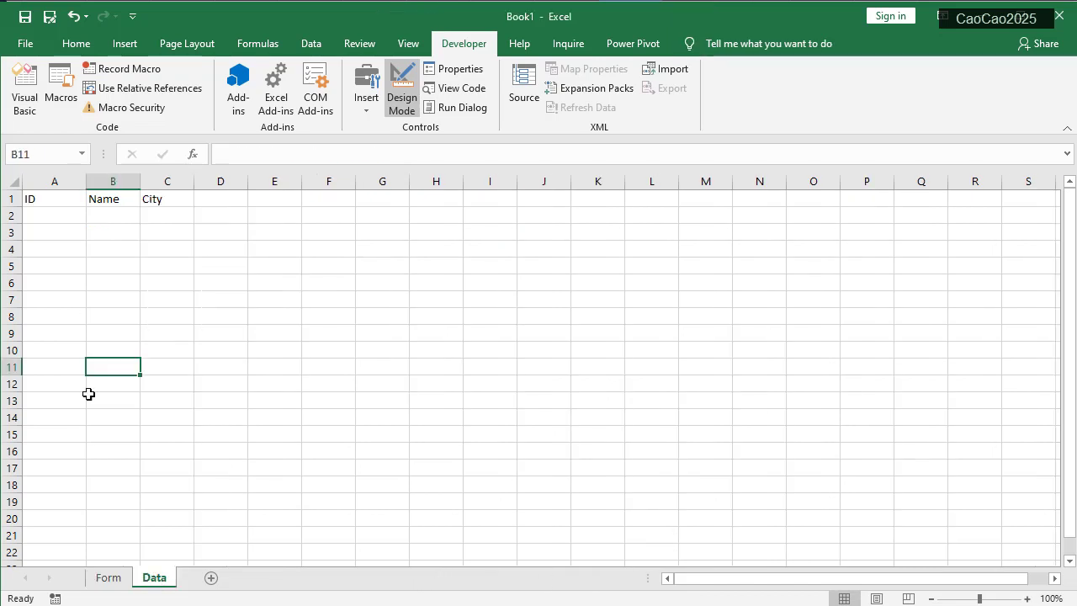
left_click(109, 581)
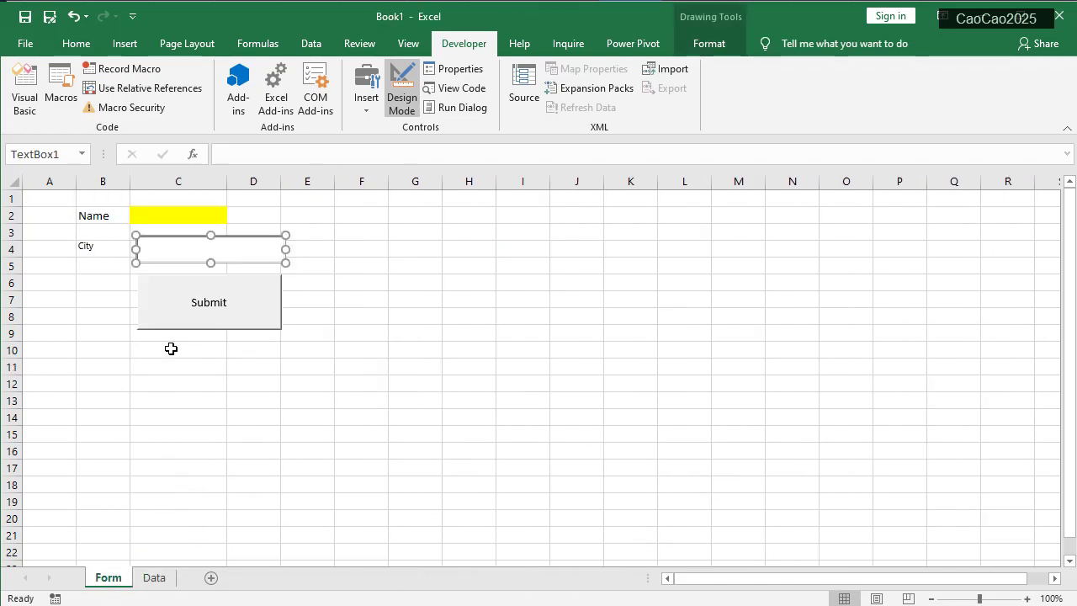
left_click(178, 213)
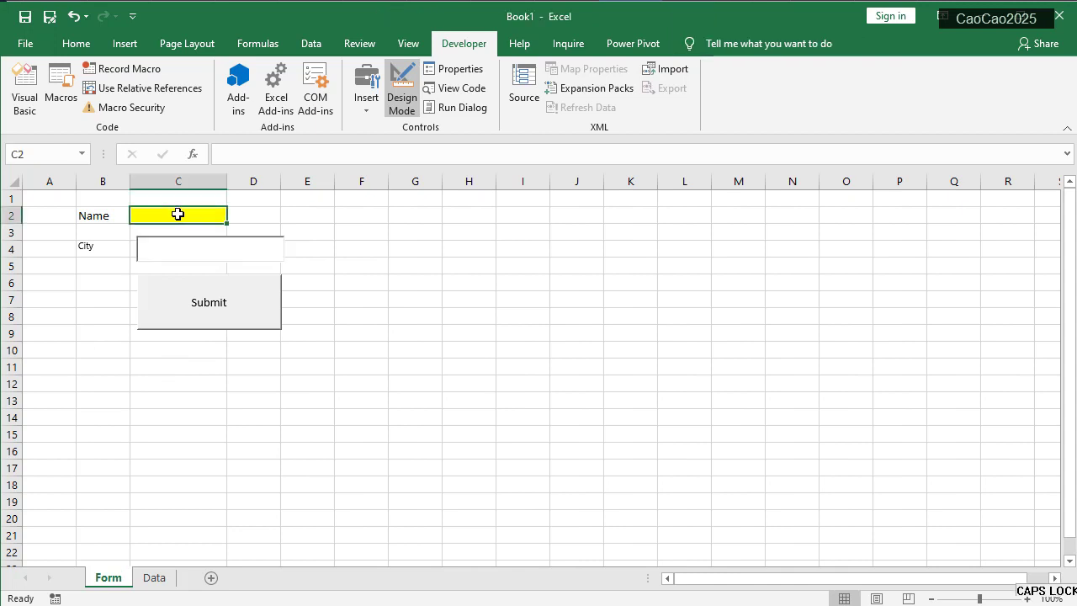
type("Cao")
left_click(176, 251)
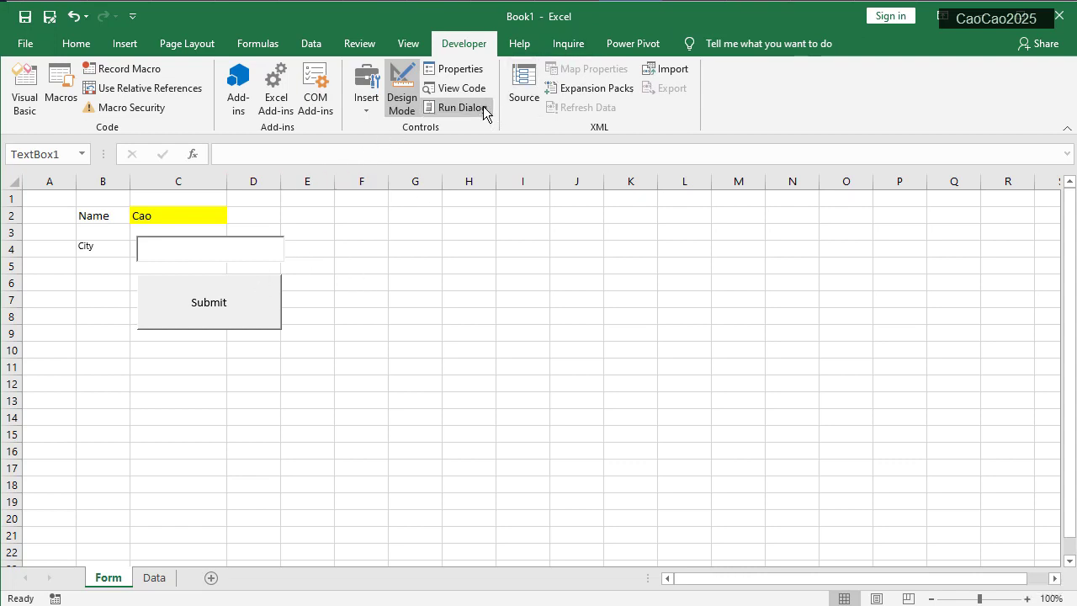
left_click(393, 95)
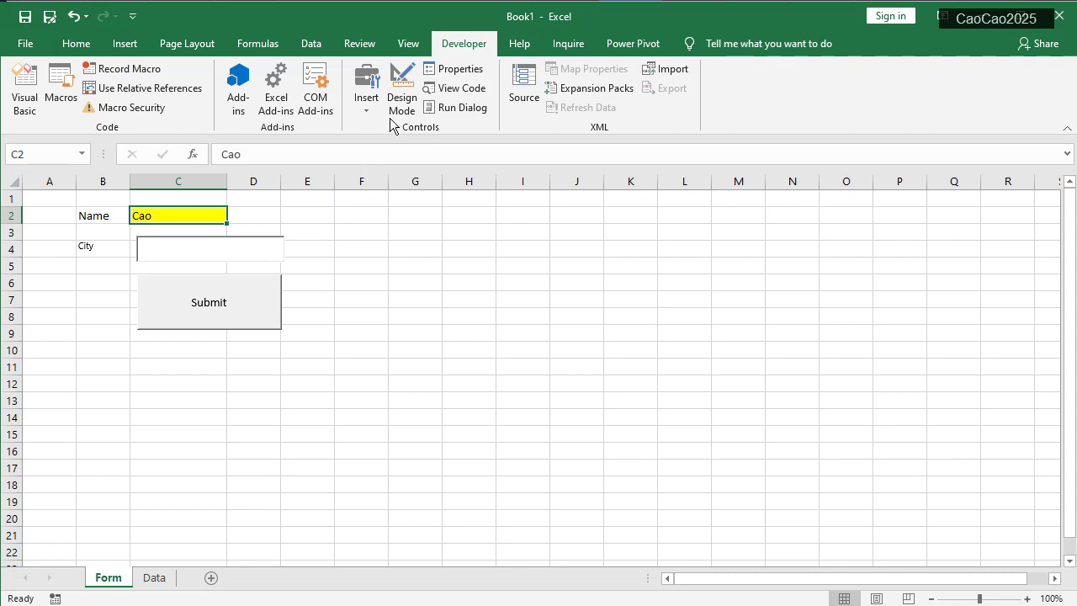
Enter Jakarta in the City text box, submit the entry and dismiss the message
left_click(199, 247)
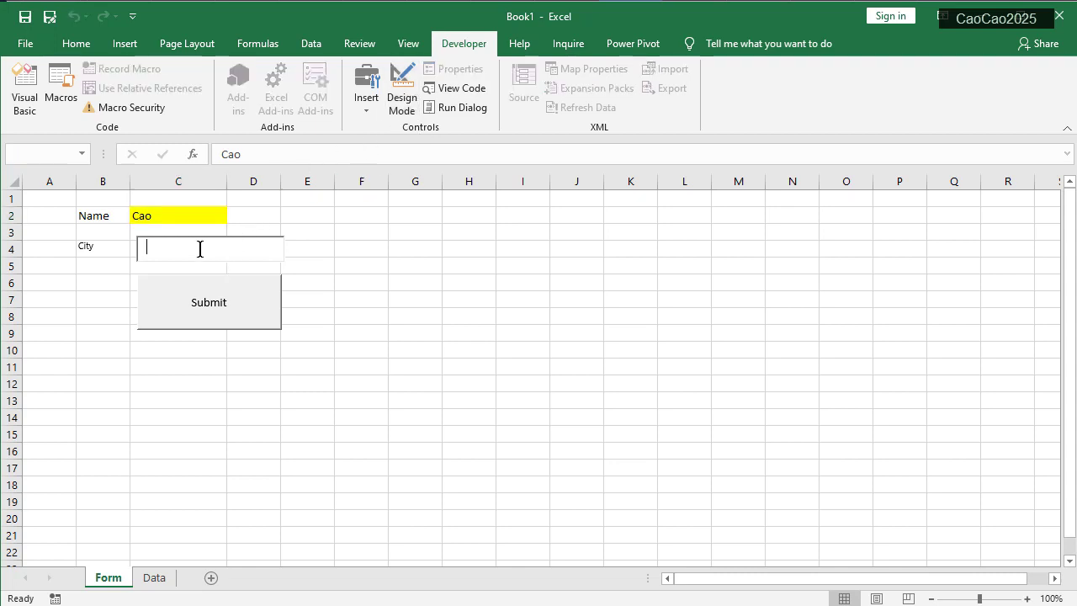
key("Caps_Lock")
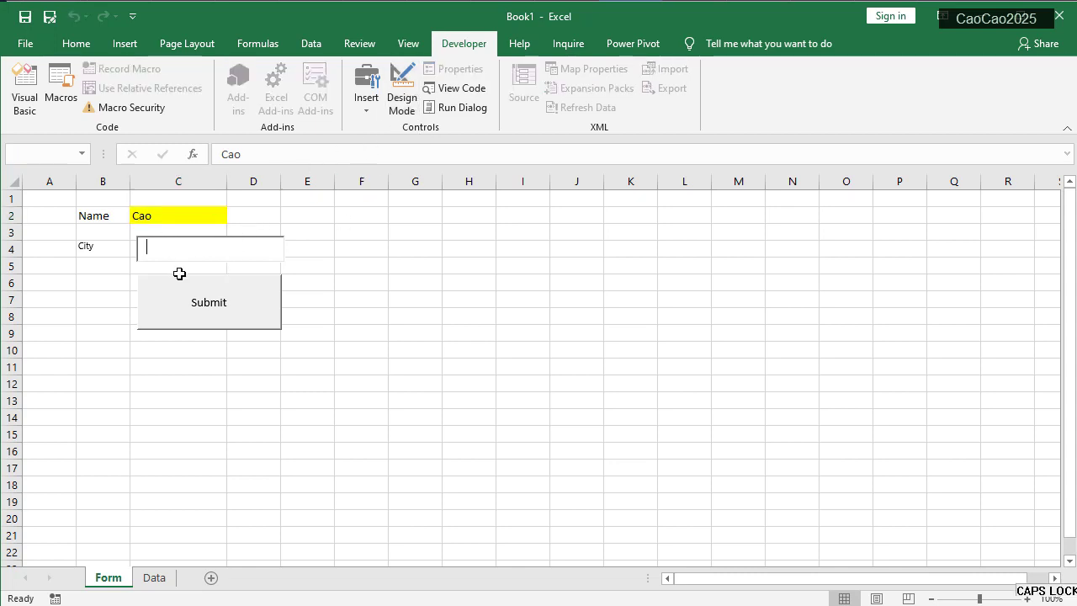
type("Jakarta")
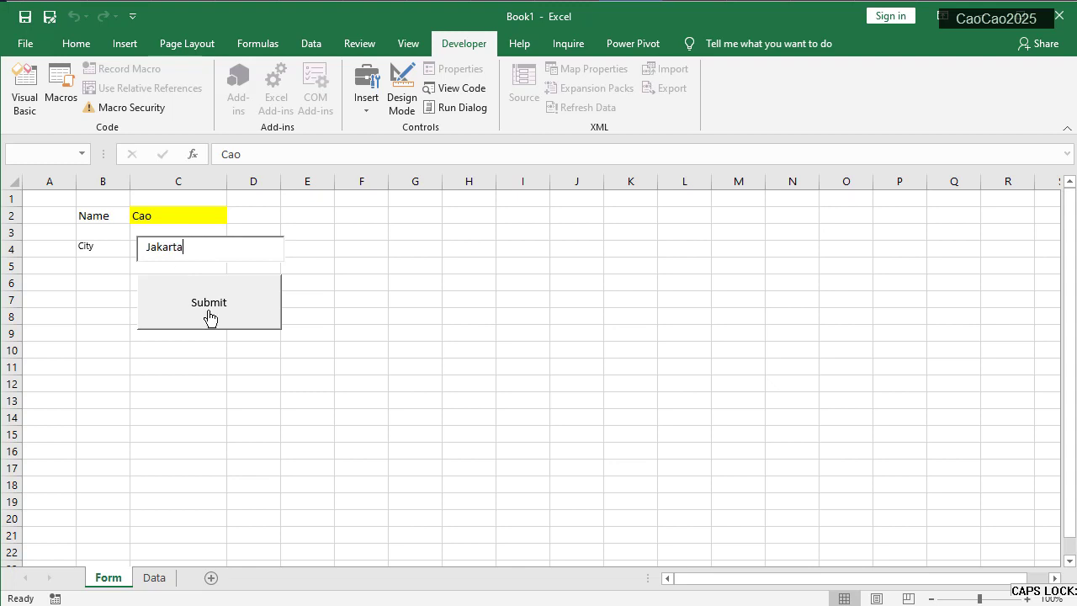
left_click(209, 317)
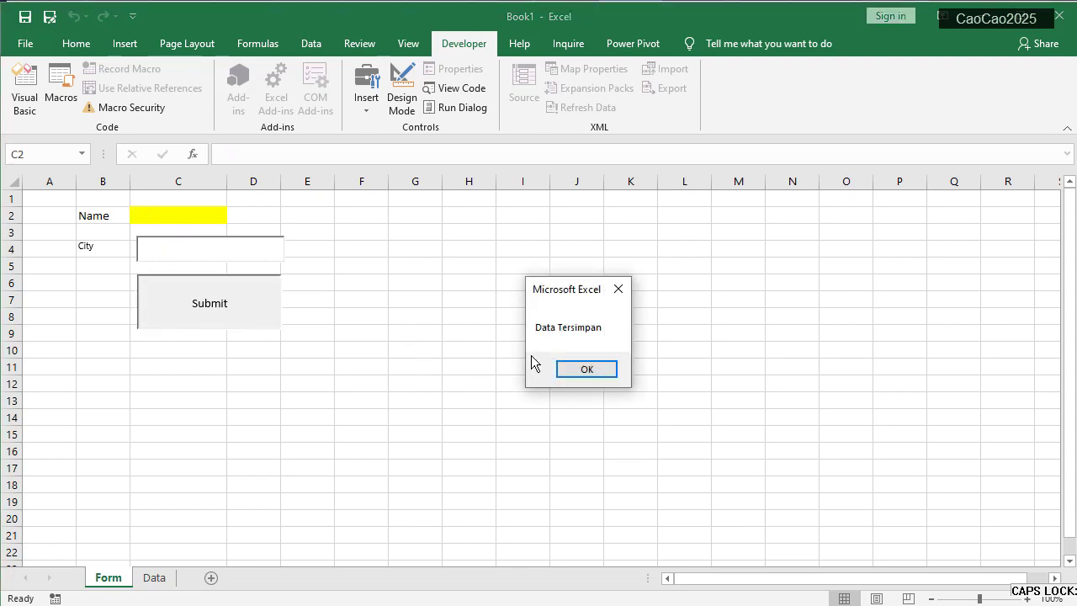
left_click(586, 371)
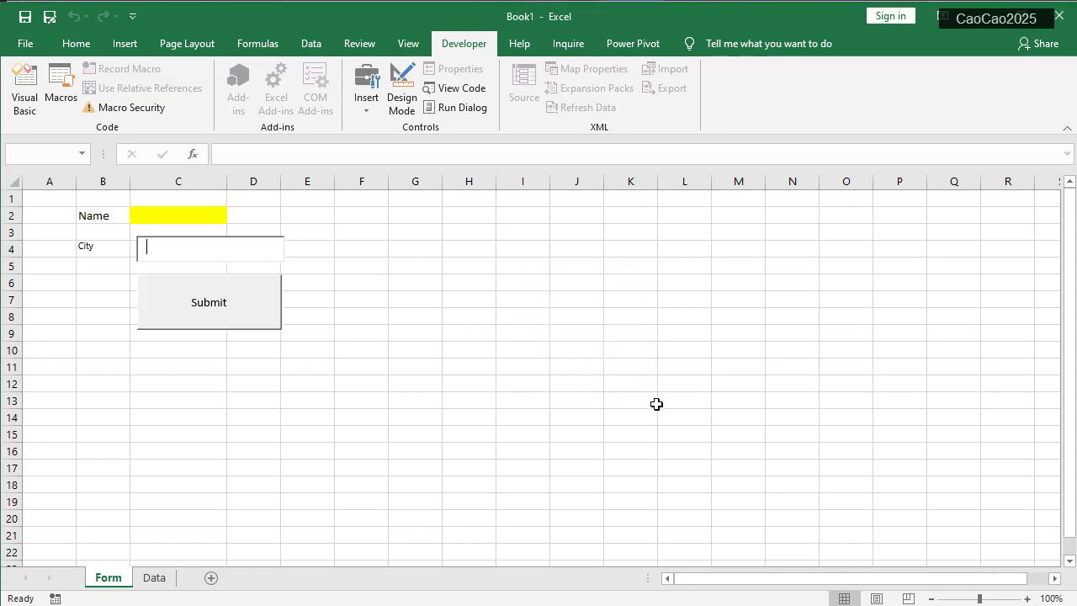
Change the macro's final message box text to "Data is saved" and return to the workbook
key("alt+F11")
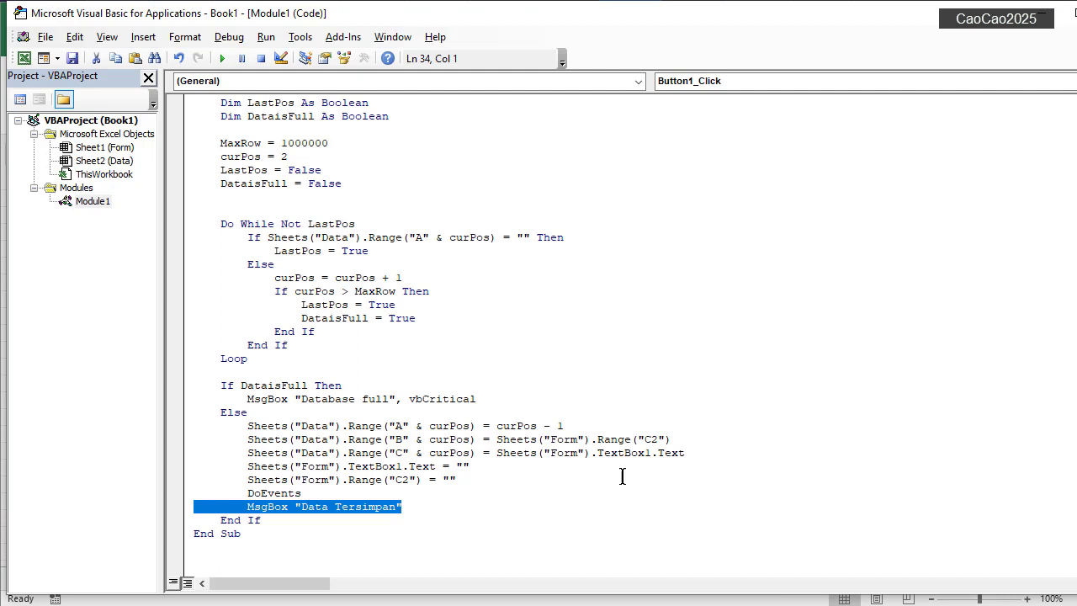
double_click(363, 507)
type("is saved")
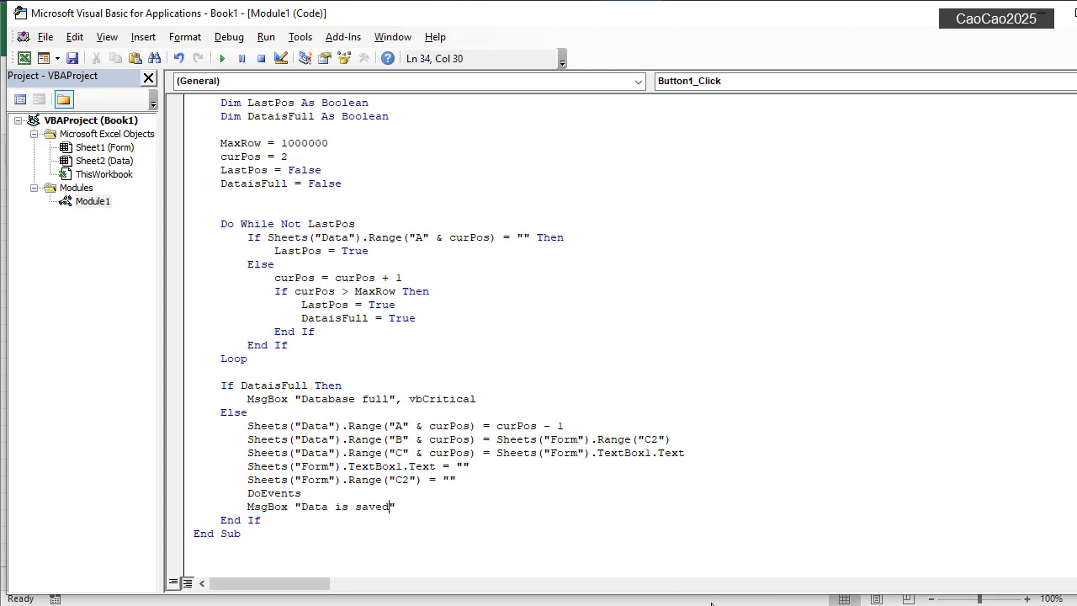
key("alt+F11")
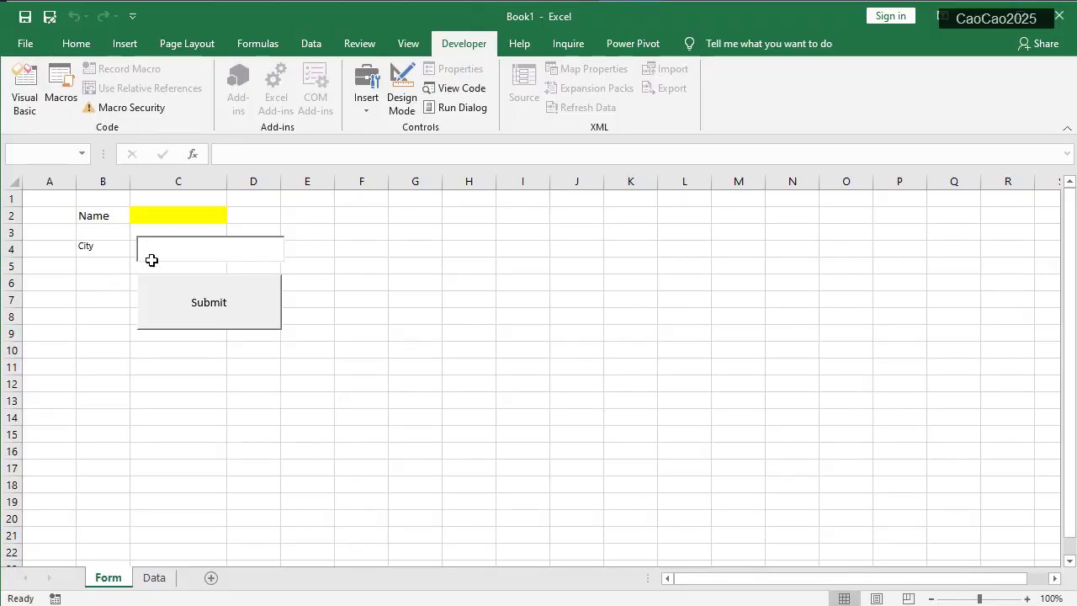
Check the Data sheet, and submit a form entry with a new sample name and the city greinminster, dismissing the message
left_click(145, 579)
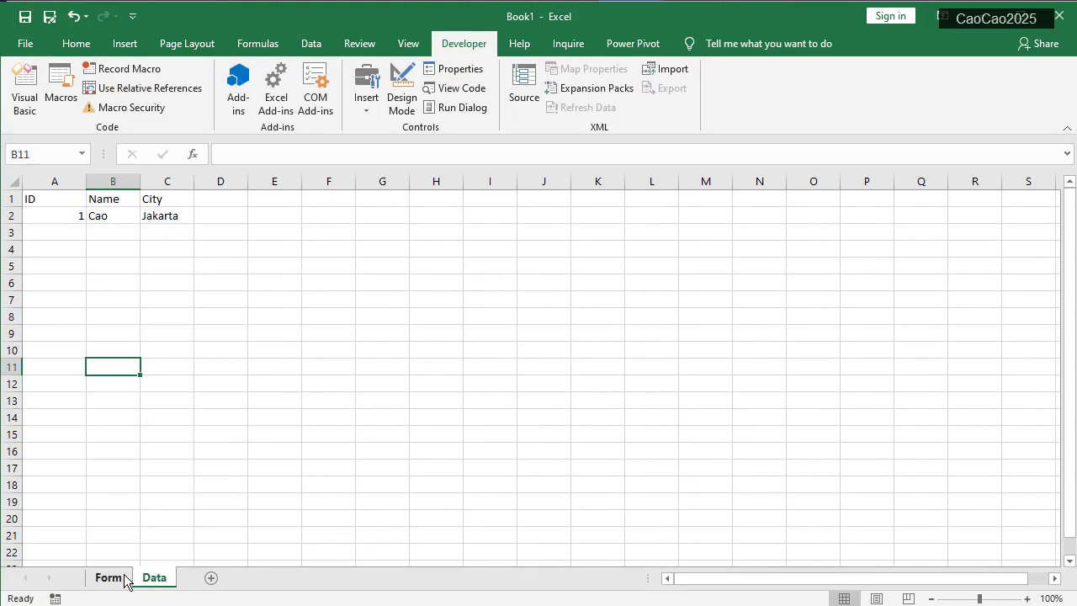
left_click(118, 578)
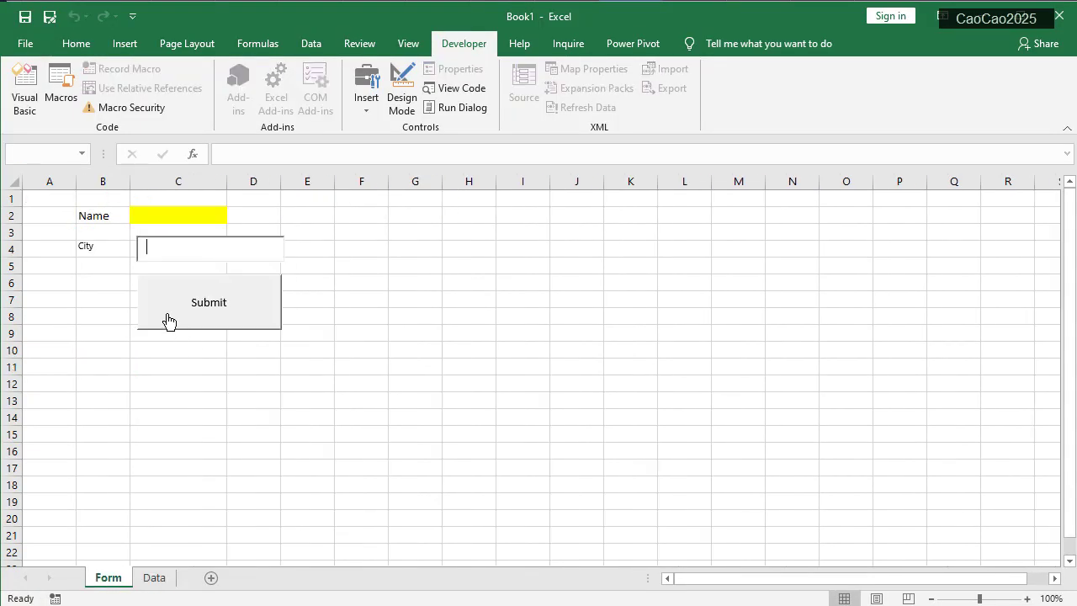
left_click(193, 214)
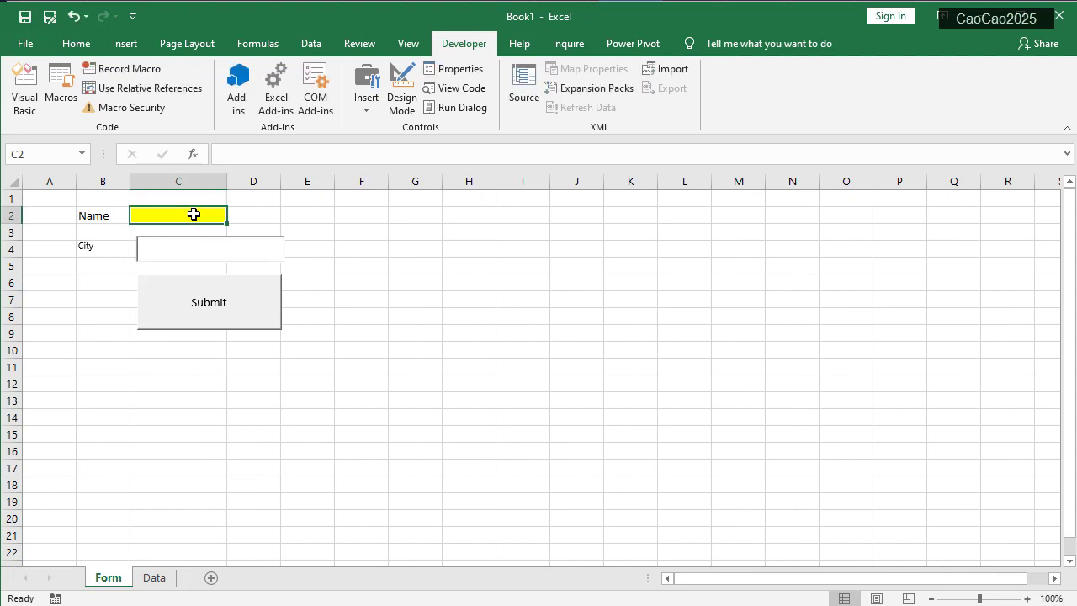
type("mcdohl")
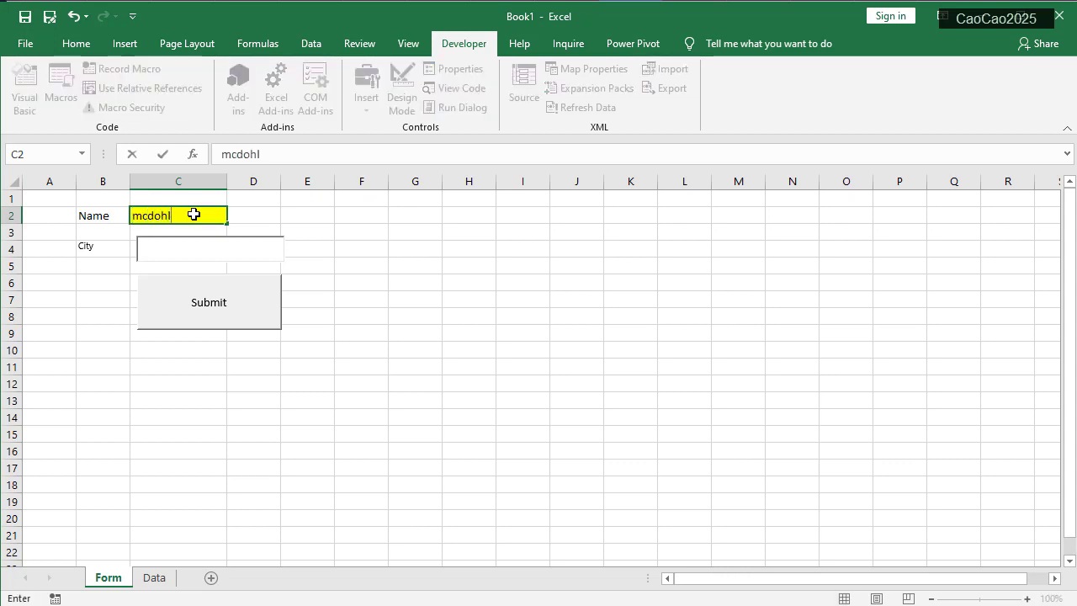
left_click(192, 245)
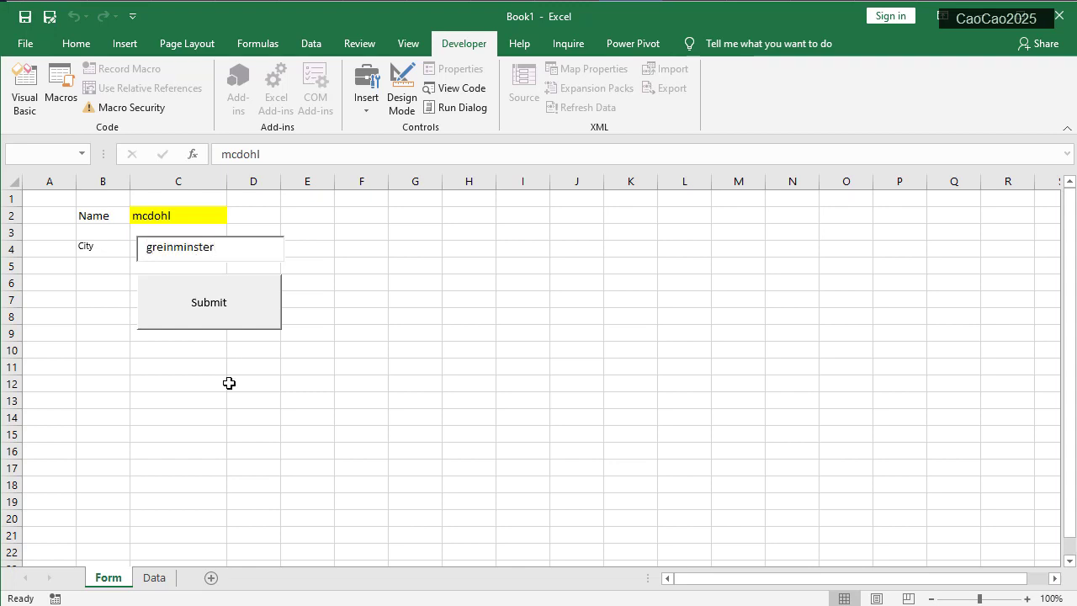
left_click(231, 306)
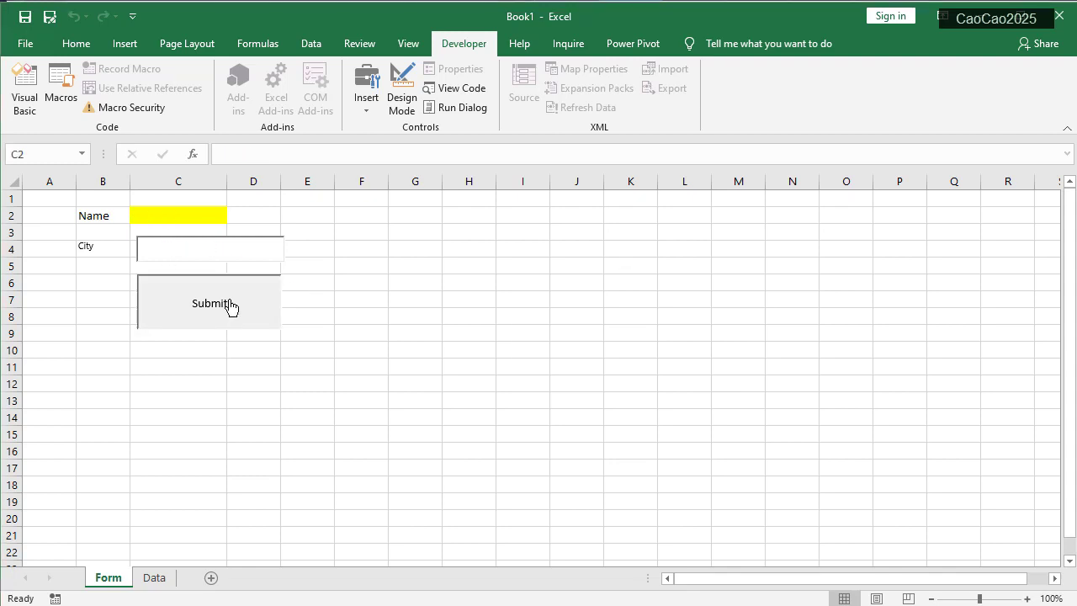
left_click(582, 366)
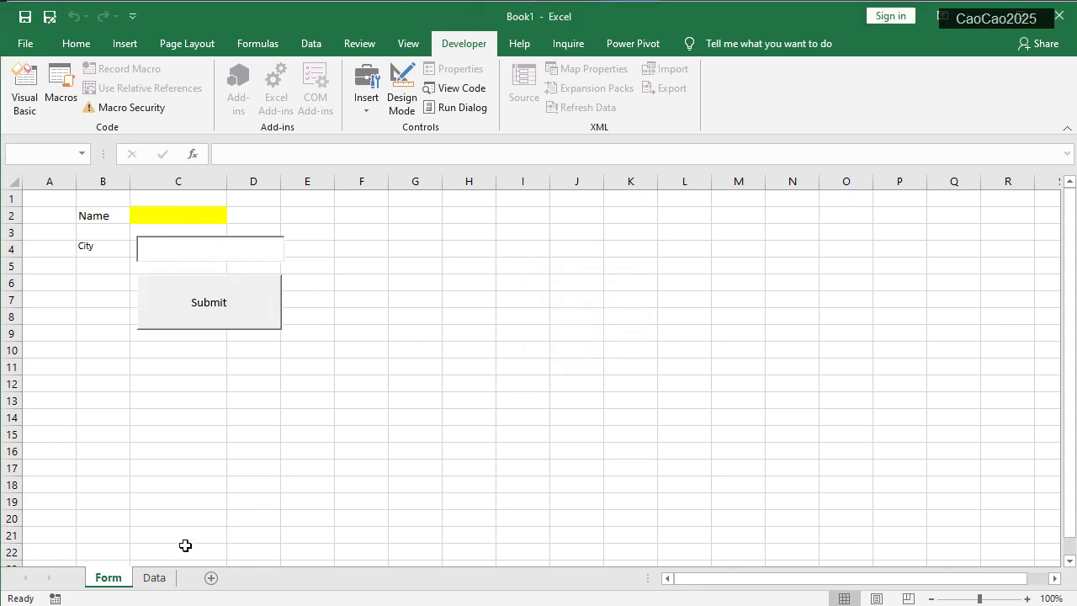
Review the submitted entries and their IDs on the Data sheet and delete row 2, the first entry
left_click(164, 580)
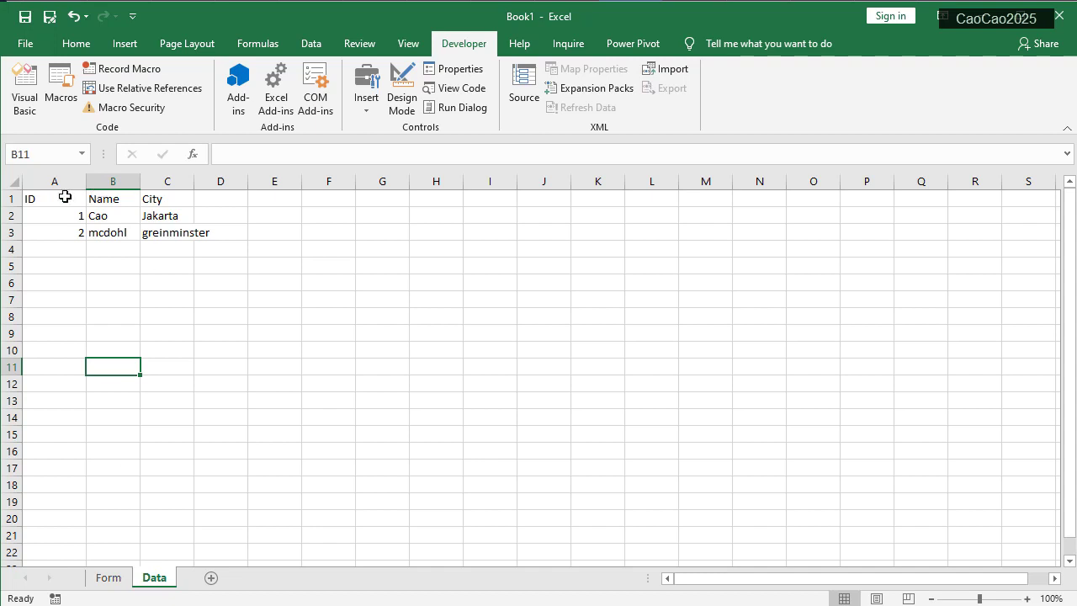
right_click(11, 215)
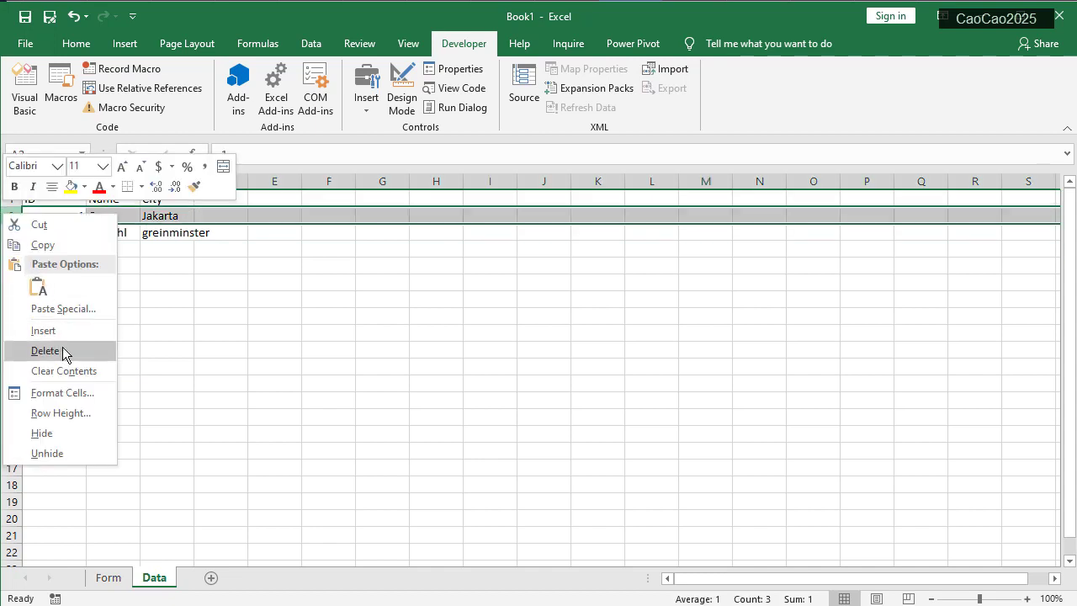
left_click(385, 307)
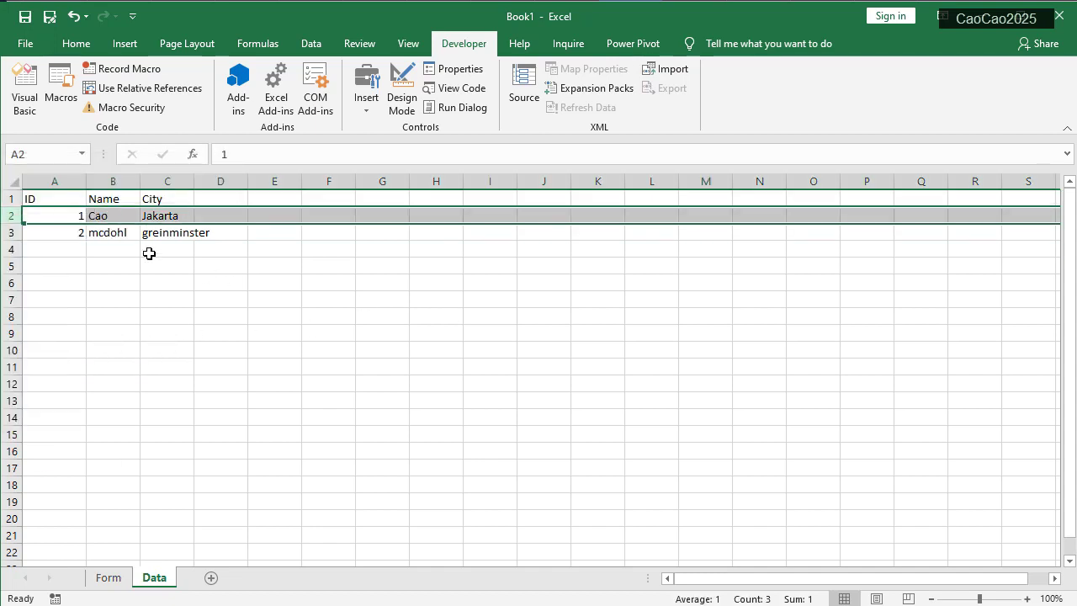
left_click(74, 238)
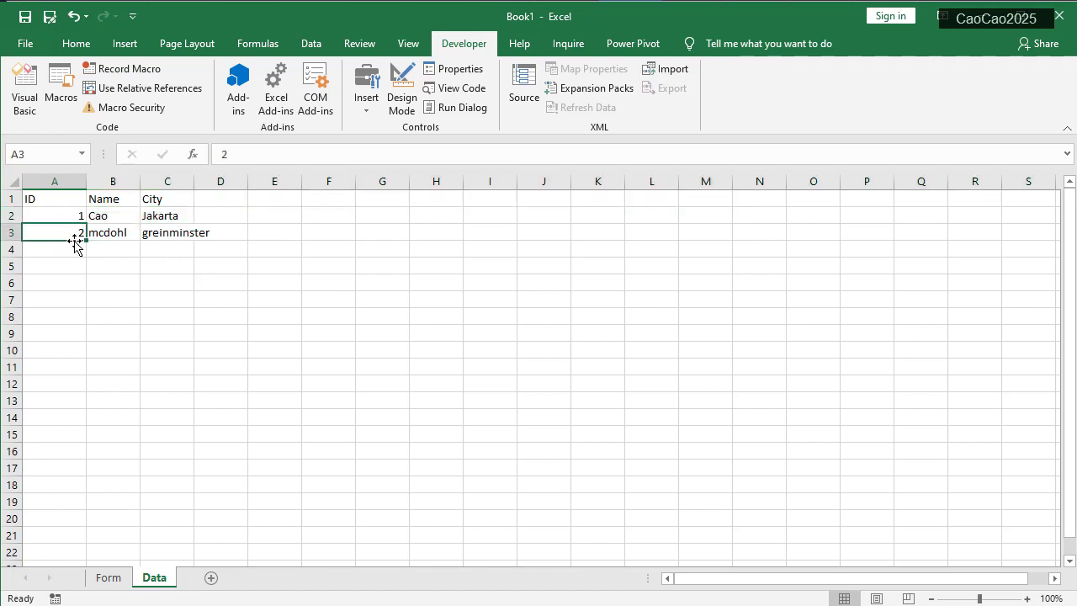
left_click(73, 251)
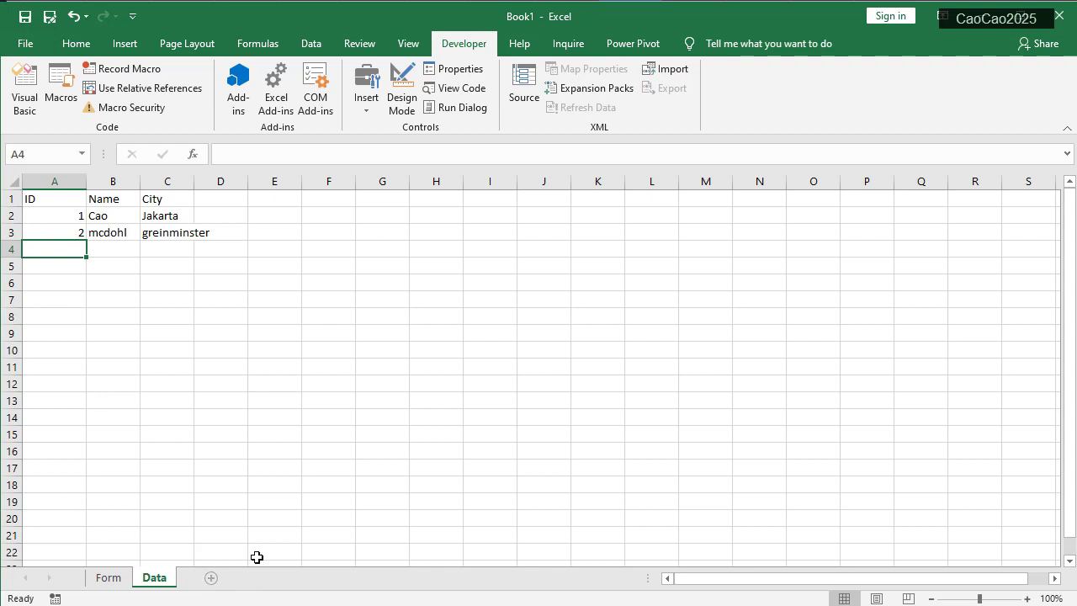
right_click(4, 216)
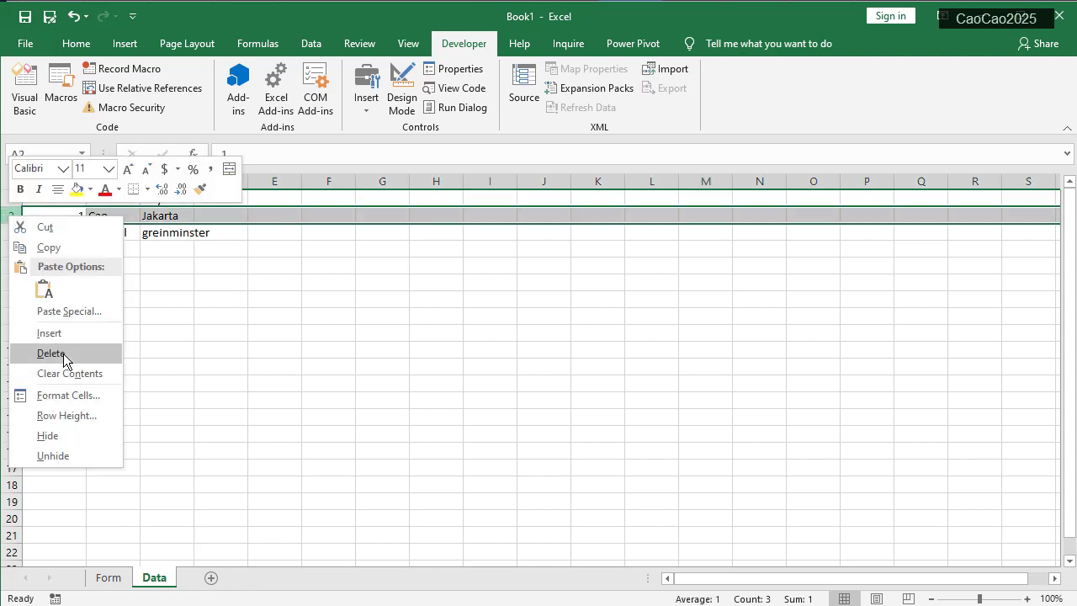
left_click(52, 358)
Submit a test entry with Name sadada and City sadasd, dismiss the message, and check the entries' IDs on the Data sheet
left_click(107, 577)
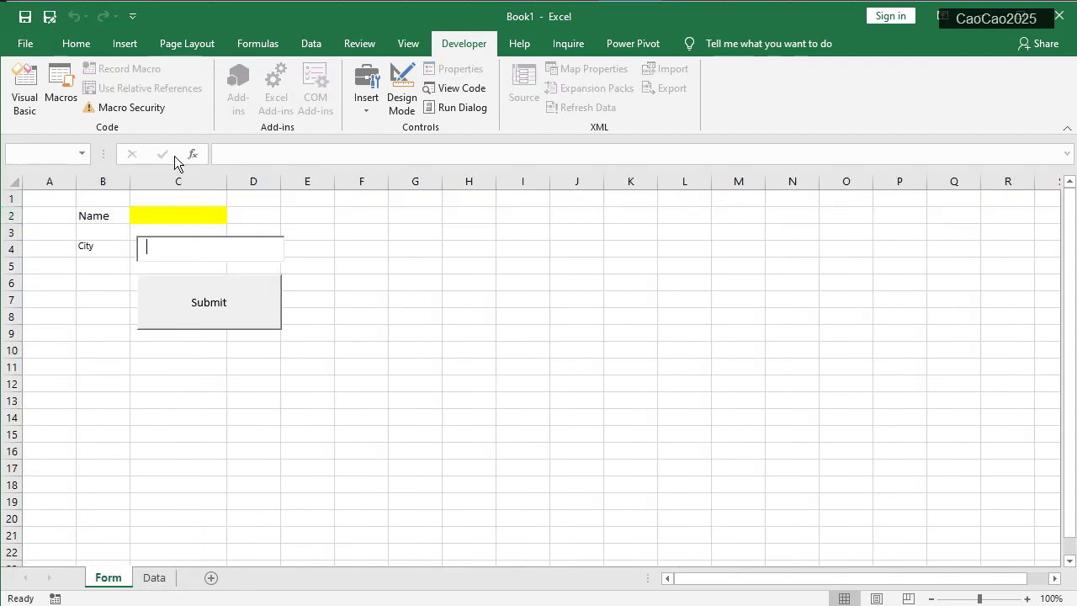
left_click(182, 218)
type("sadada")
left_click(186, 246)
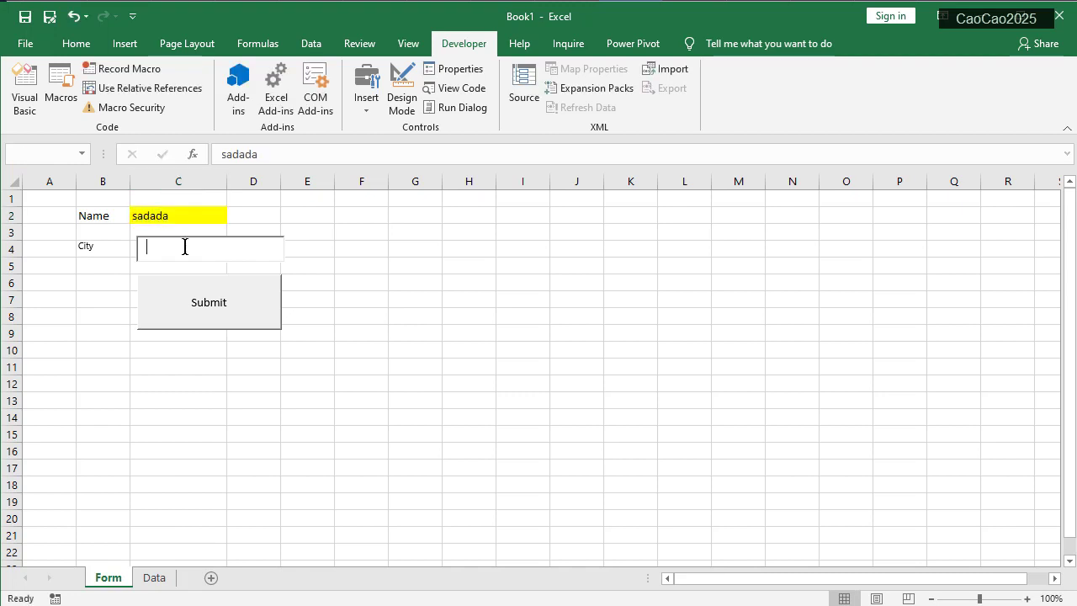
type("sadada")
left_click(211, 303)
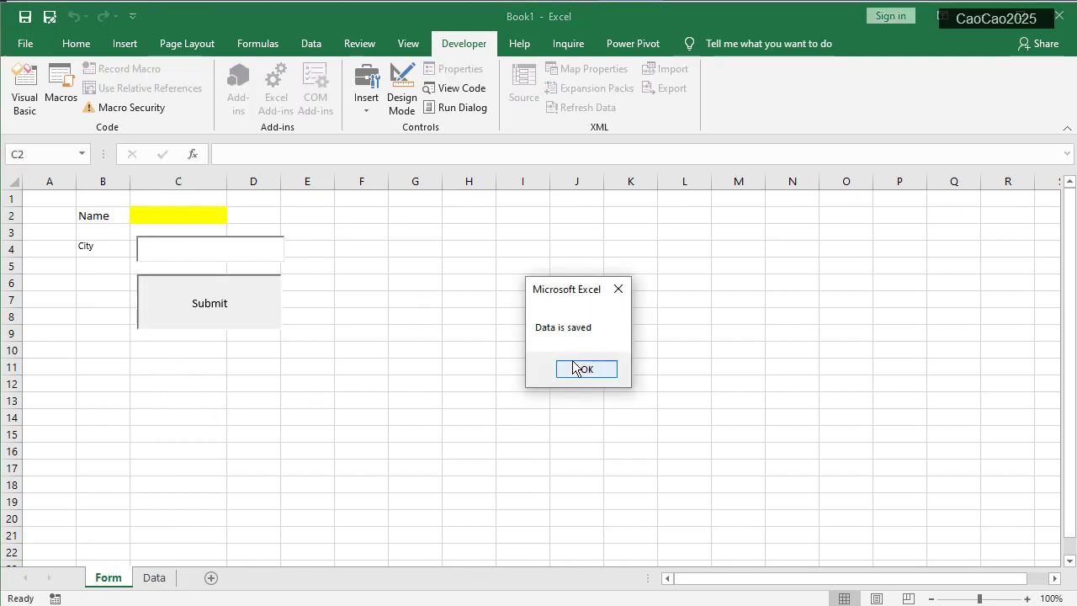
left_click(579, 368)
left_click(155, 577)
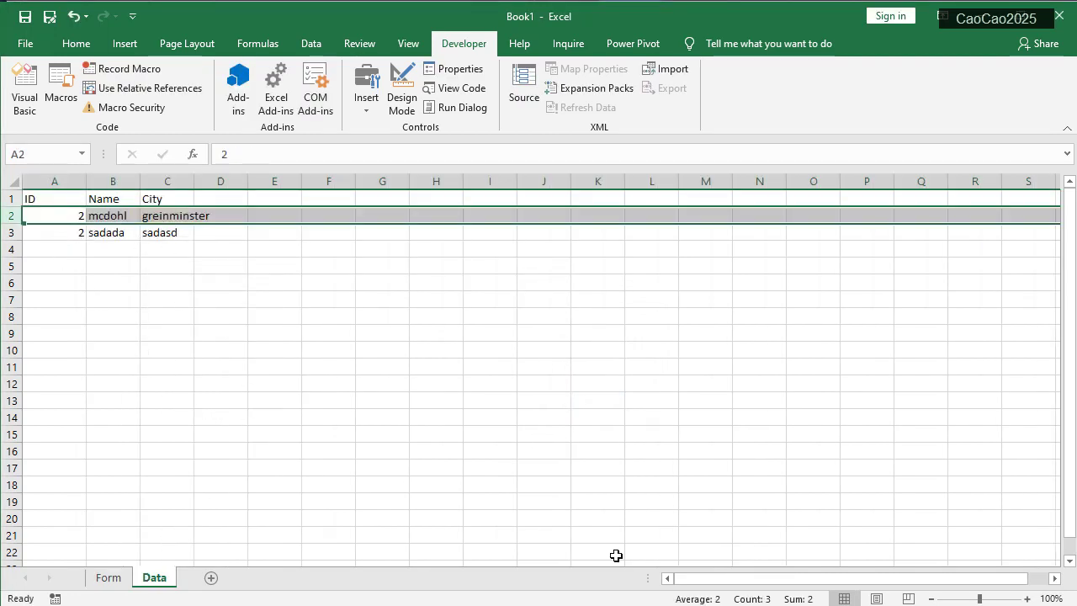
left_click(59, 215)
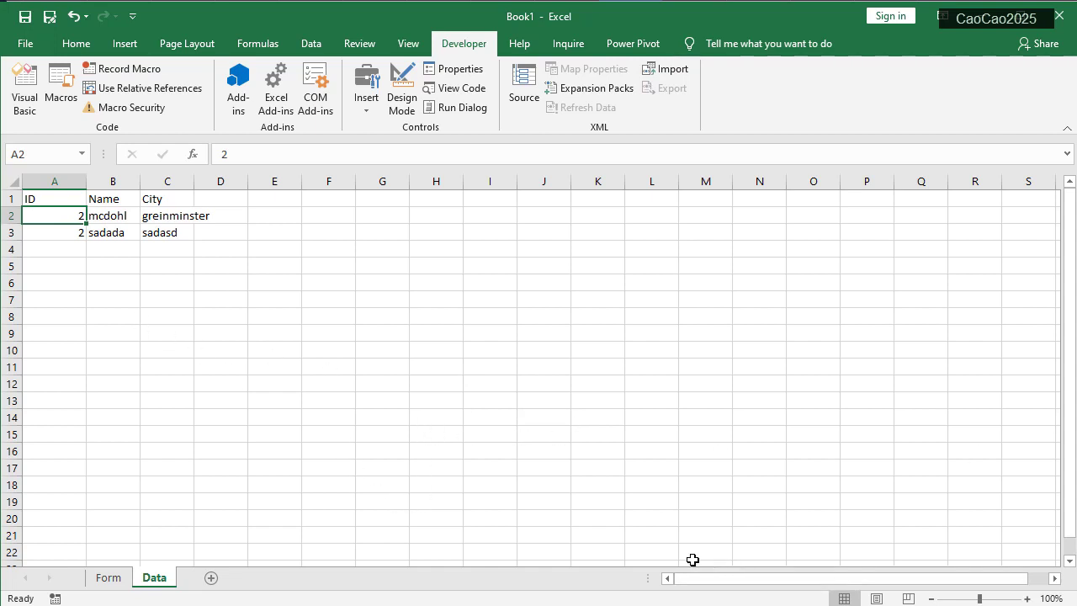
Open the Button1_Click macro code from the Form sheet and review its row-search loop and the line that writes the ID
left_click(124, 578)
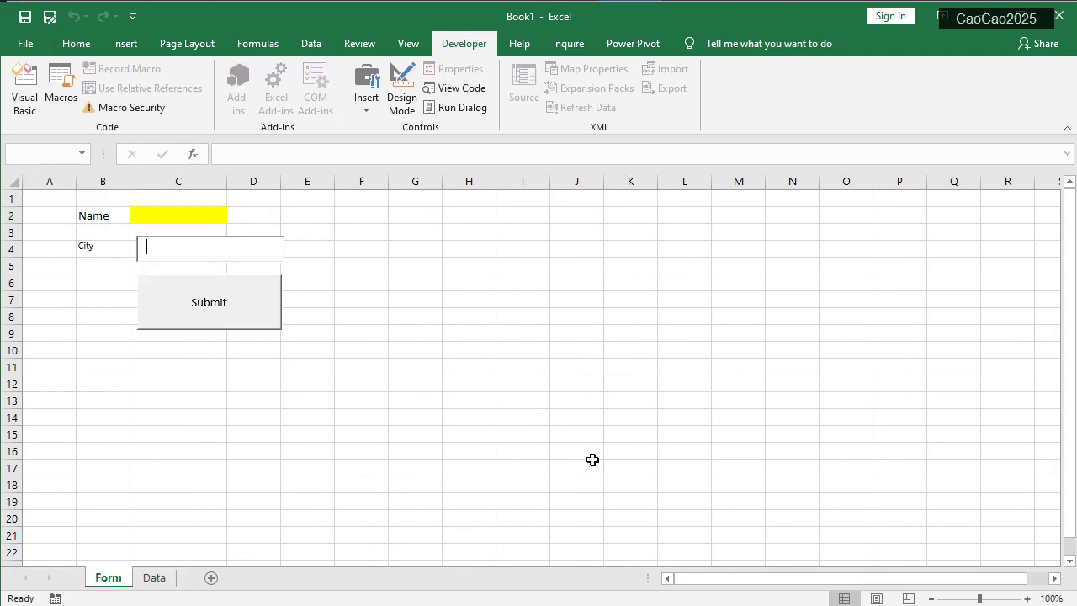
key("alt+F11")
scroll(303, 371, "up", 1)
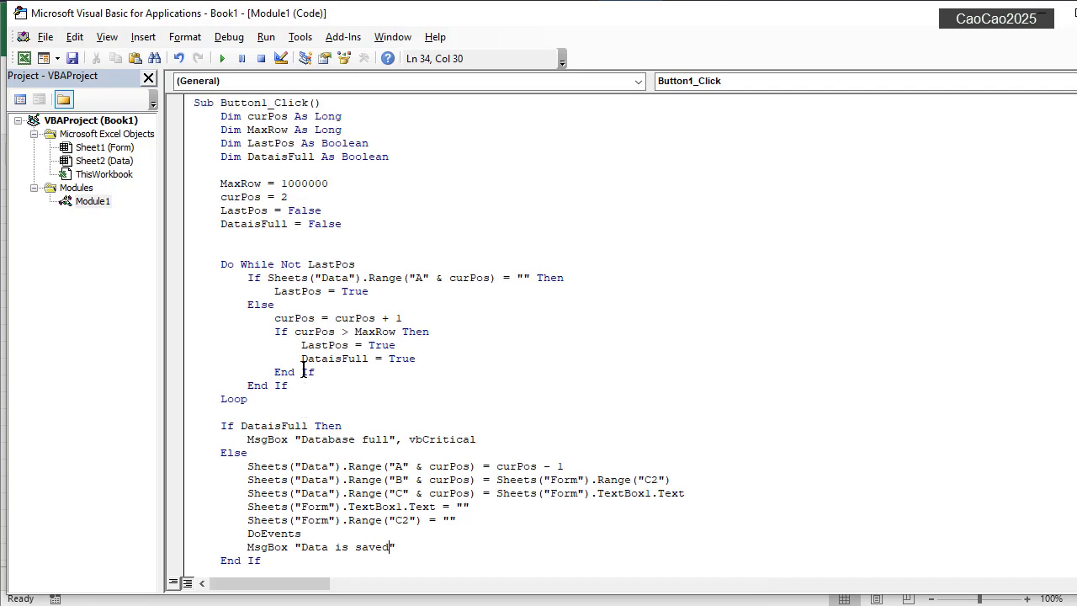
scroll(304, 371, "down", 1)
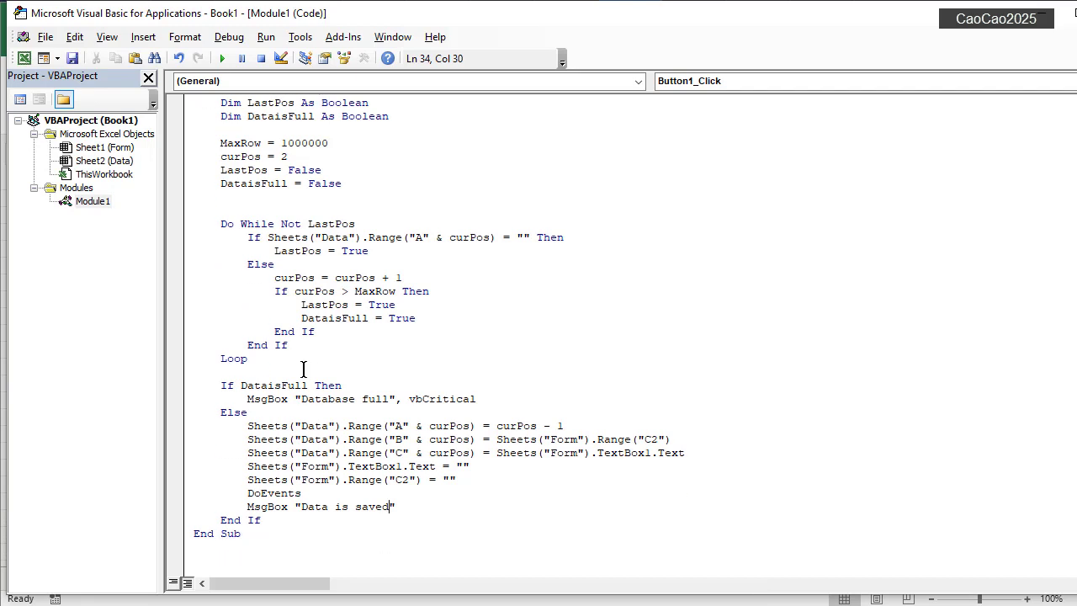